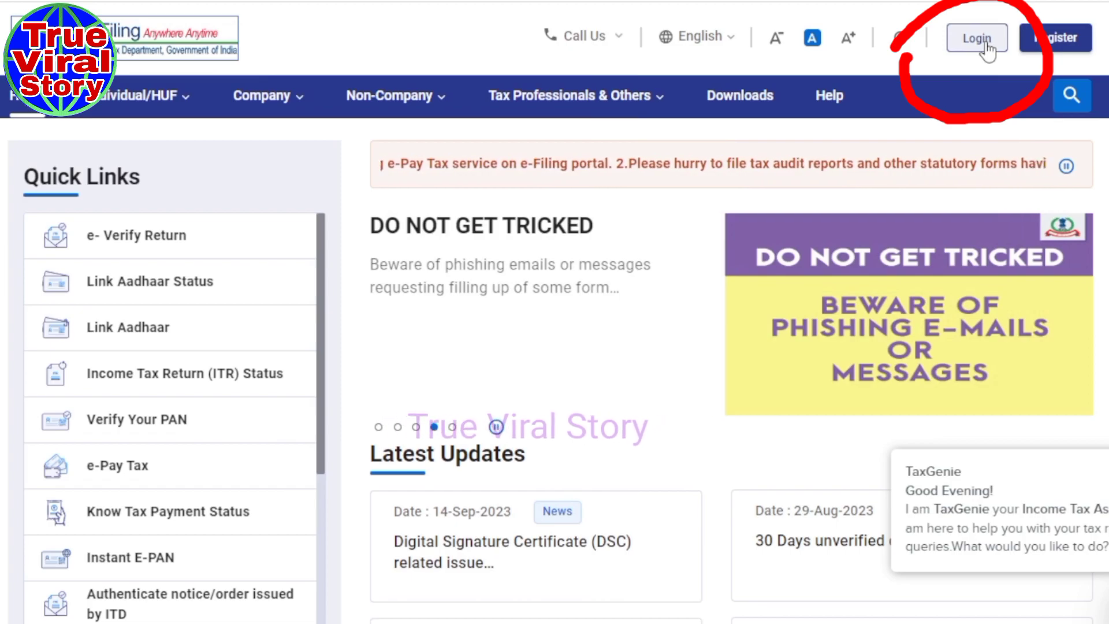
Log in to the e-Filing portal with the PAN as user ID and the account password.
{"action": "left_click", "coordinate": [988, 50]}
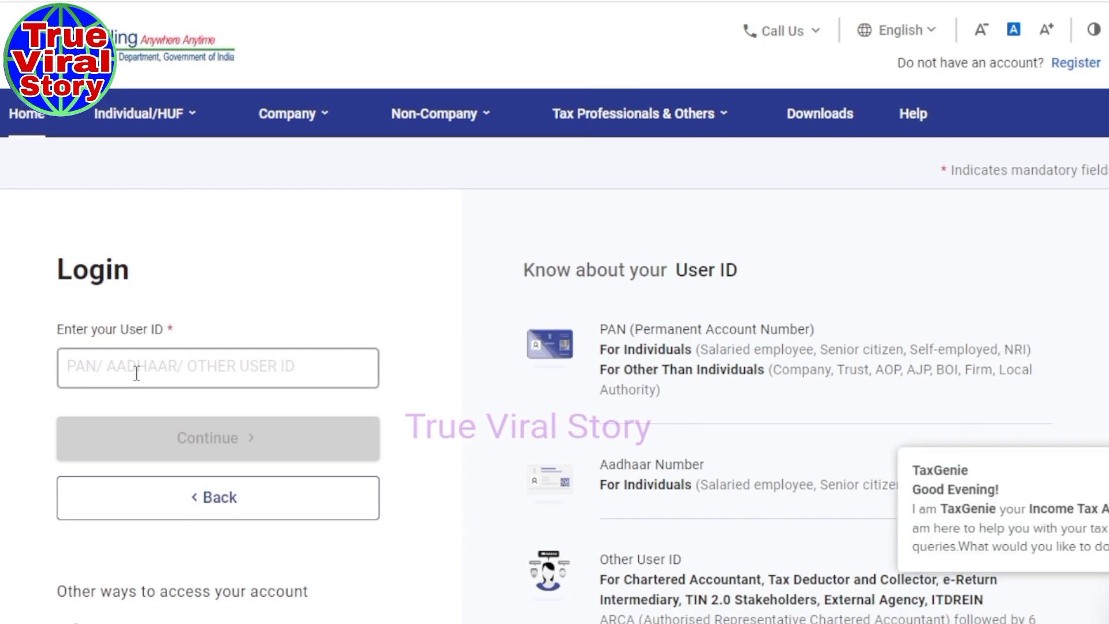
{"action": "left_click", "coordinate": [146, 373]}
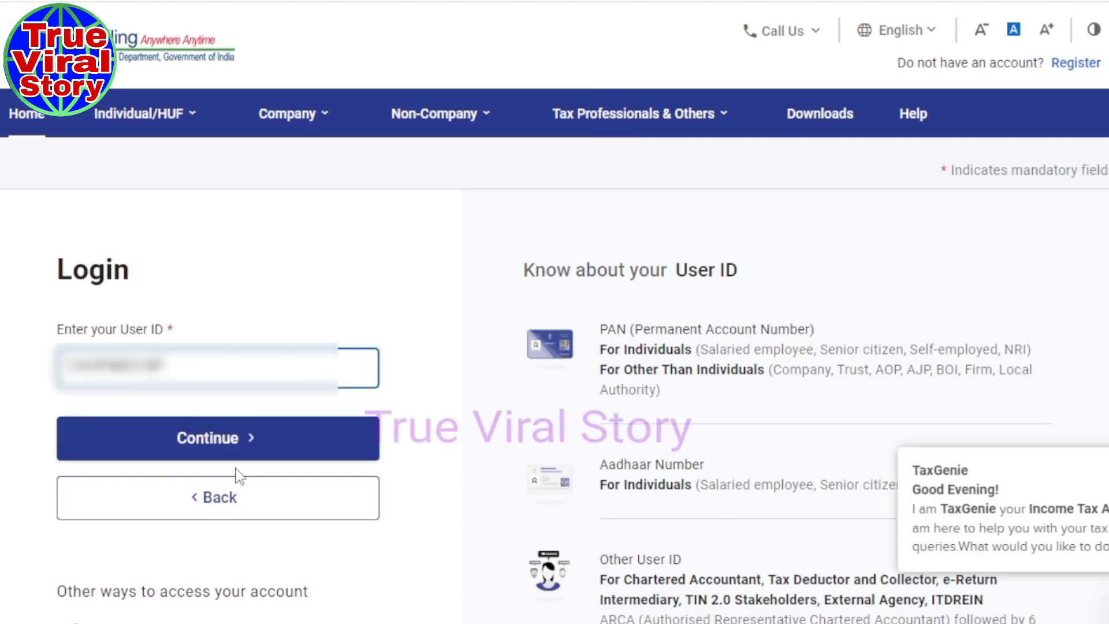
{"action": "left_click", "coordinate": [219, 440]}
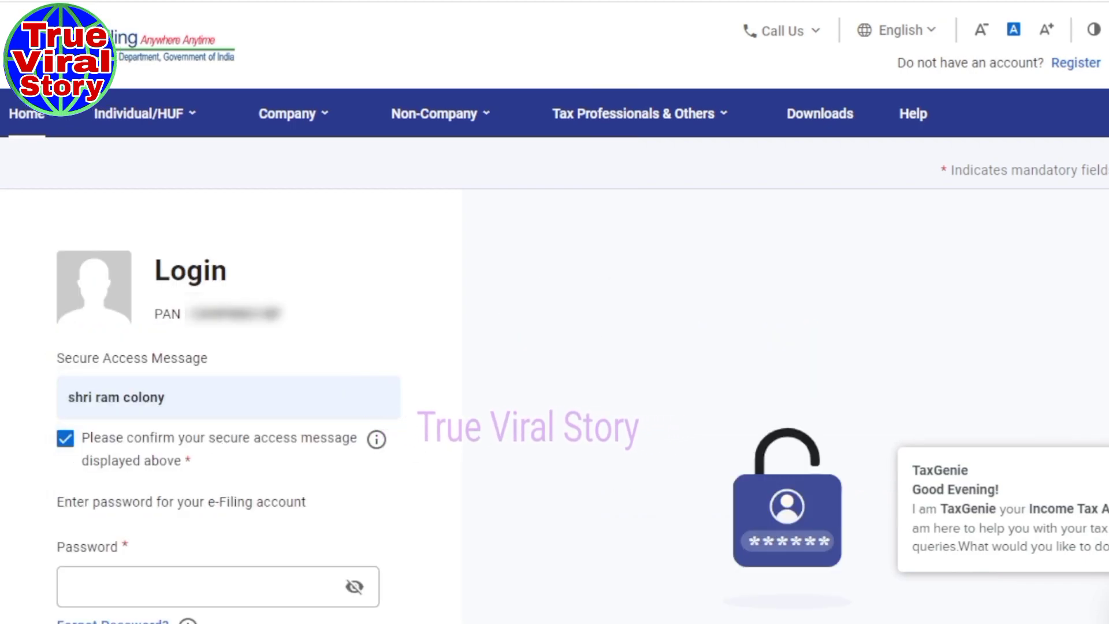
{"action": "scroll", "coordinate": [37, 348], "scroll_direction": "down", "scroll_amount": 5}
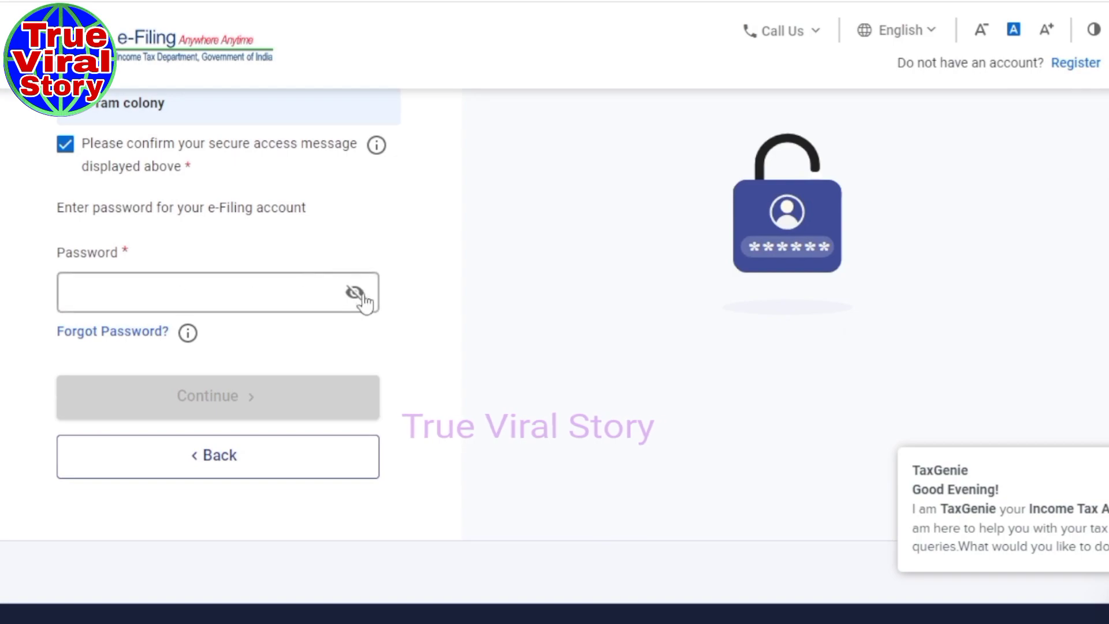
{"action": "left_click", "coordinate": [99, 295]}
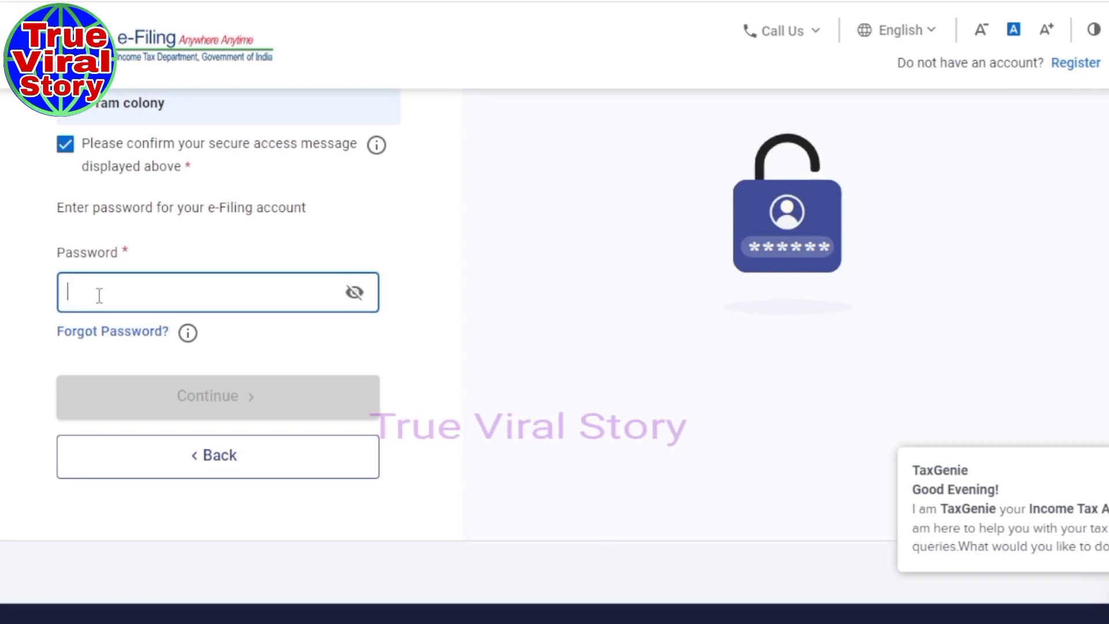
{"action": "type", "text": "************"}
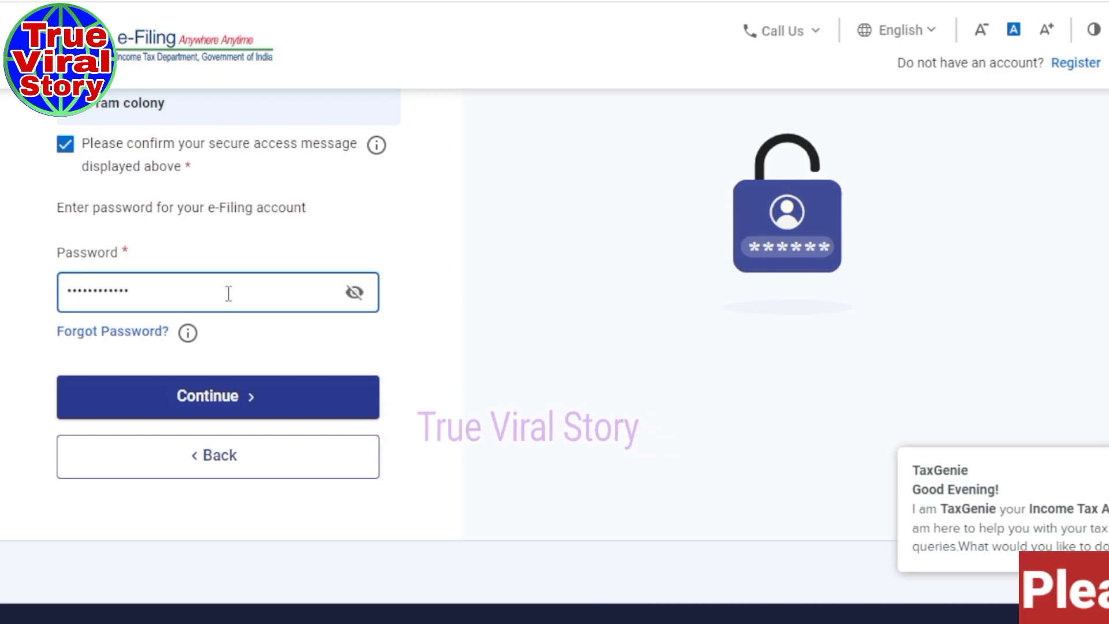
{"action": "left_click", "coordinate": [223, 404]}
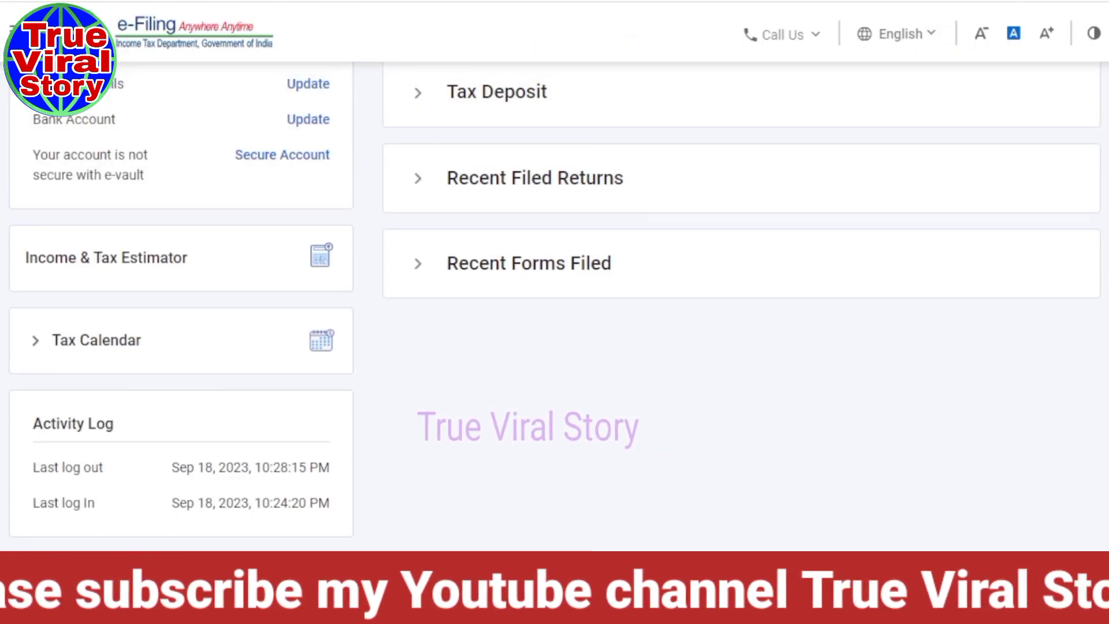
Open View Form 26AS from the e-File menu to see the 2023-24 statement on TRACES.
{"action": "scroll", "coordinate": [554, 301], "scroll_direction": "up", "scroll_amount": 5}
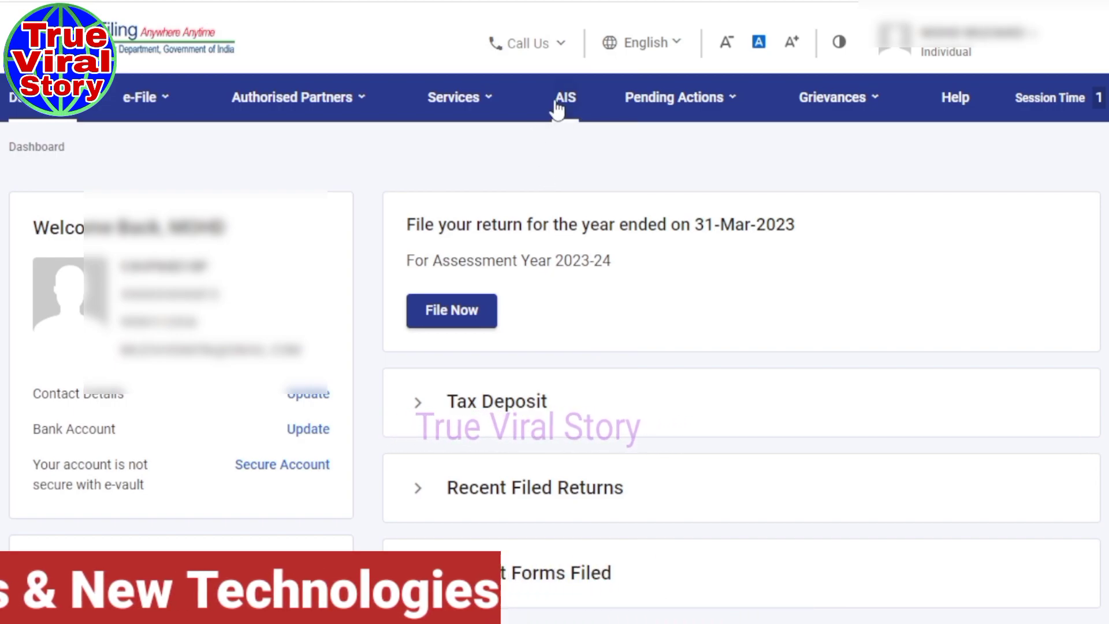
{"action": "left_click", "coordinate": [172, 103]}
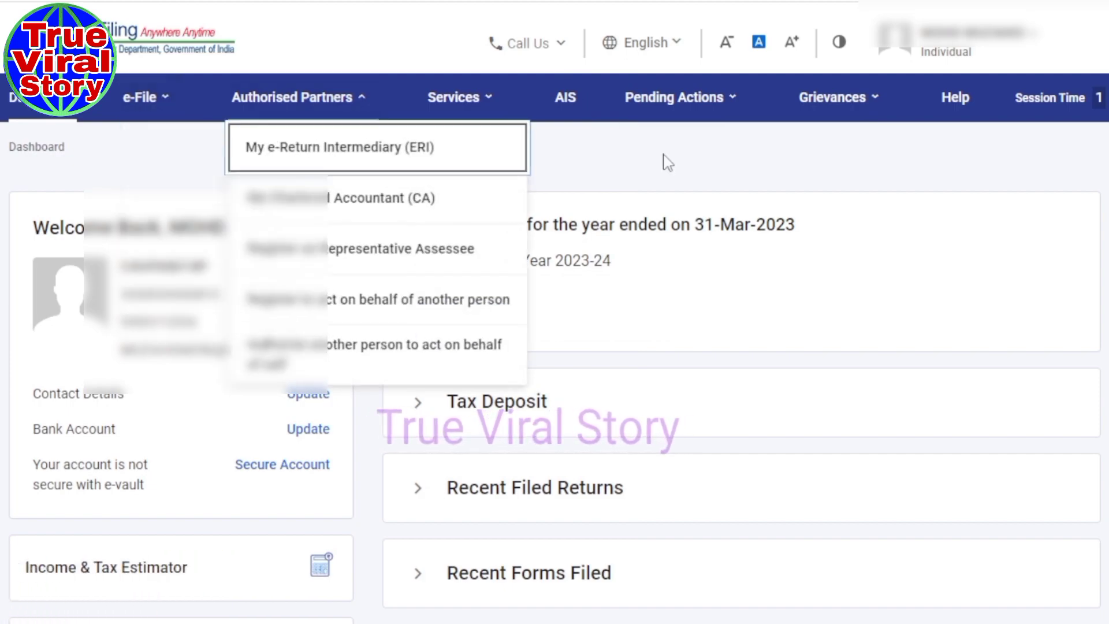
{"action": "mouse_move", "coordinate": [681, 113]}
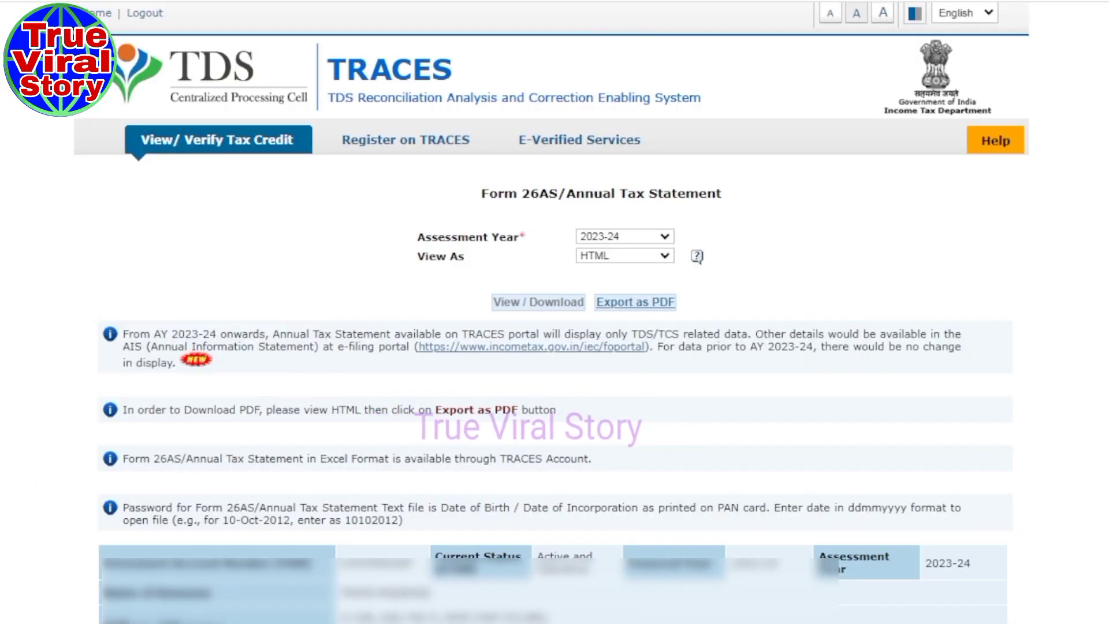
Look through the Form 26AS statement, then close the AIS tab, confirming Leave site.
{"action": "scroll", "coordinate": [554, 312], "scroll_direction": "down", "scroll_amount": 20}
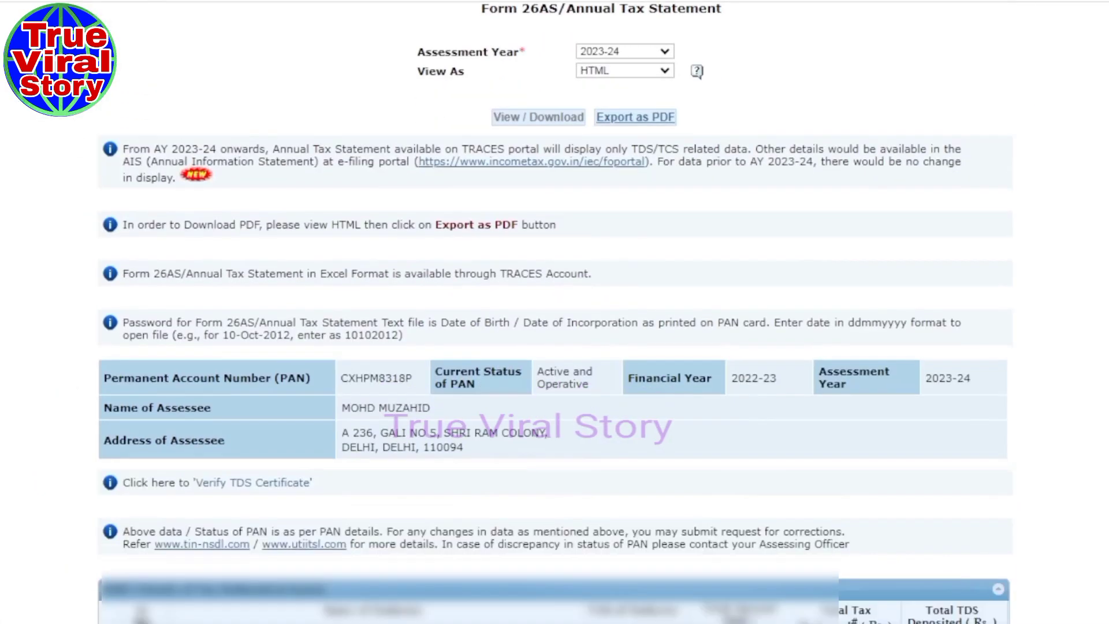
{"action": "scroll", "coordinate": [554, 311], "scroll_direction": "up", "scroll_amount": 20}
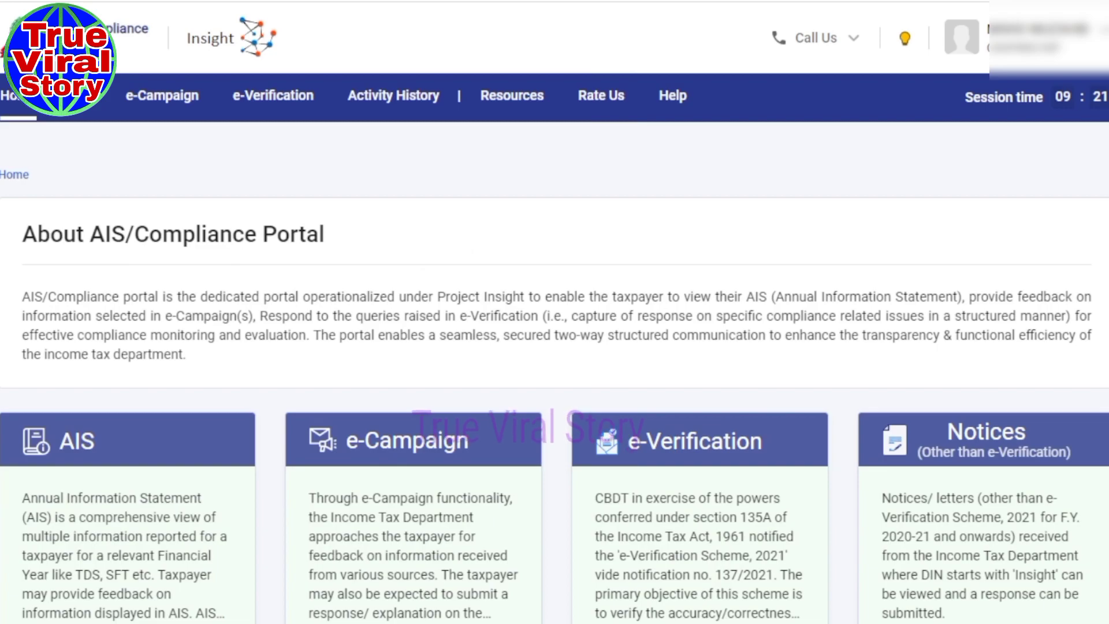
{"action": "key", "text": "ctrl+w"}
{"action": "left_click", "coordinate": [650, 96]}
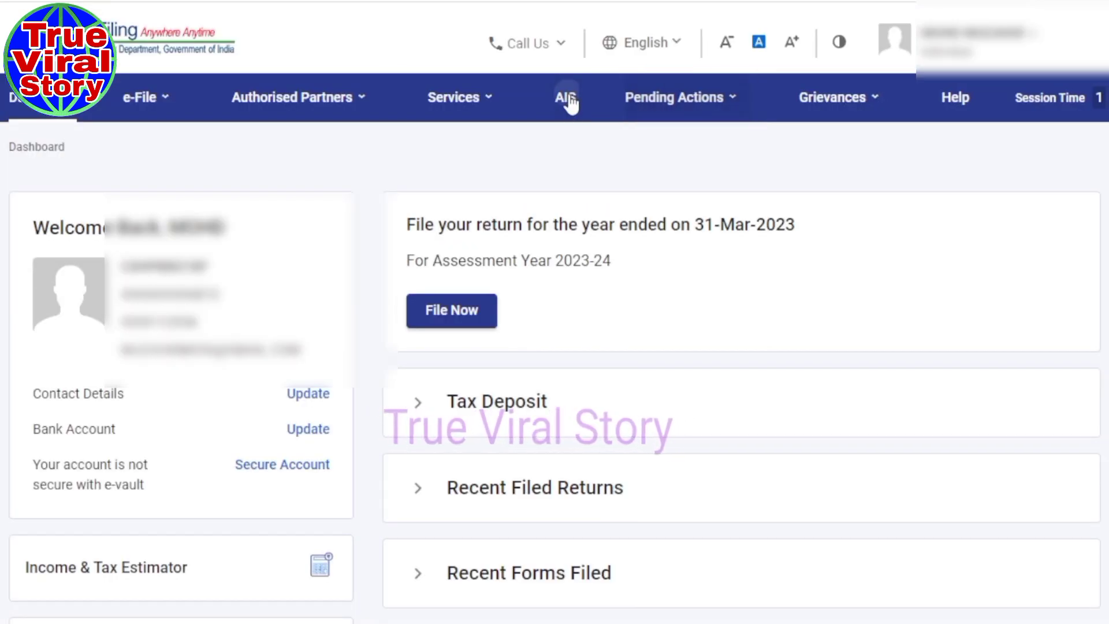
Open the AIS compliance portal and try downloading the Taxpayer Information Summary PDF.
{"action": "left_click", "coordinate": [566, 98]}
{"action": "left_click", "coordinate": [710, 466]}
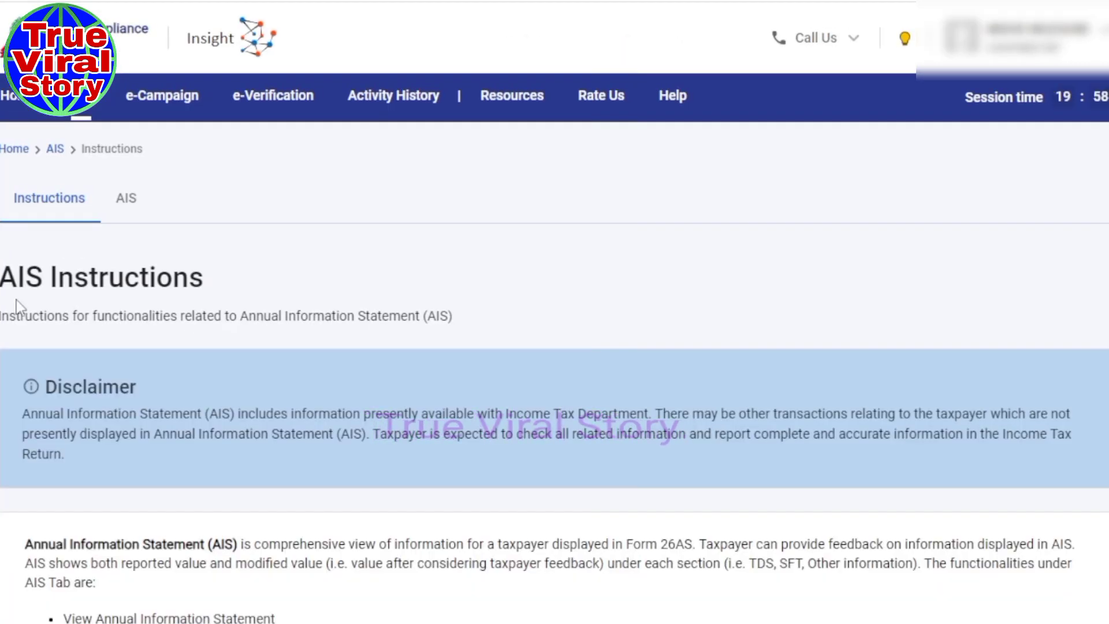
{"action": "left_click", "coordinate": [127, 201]}
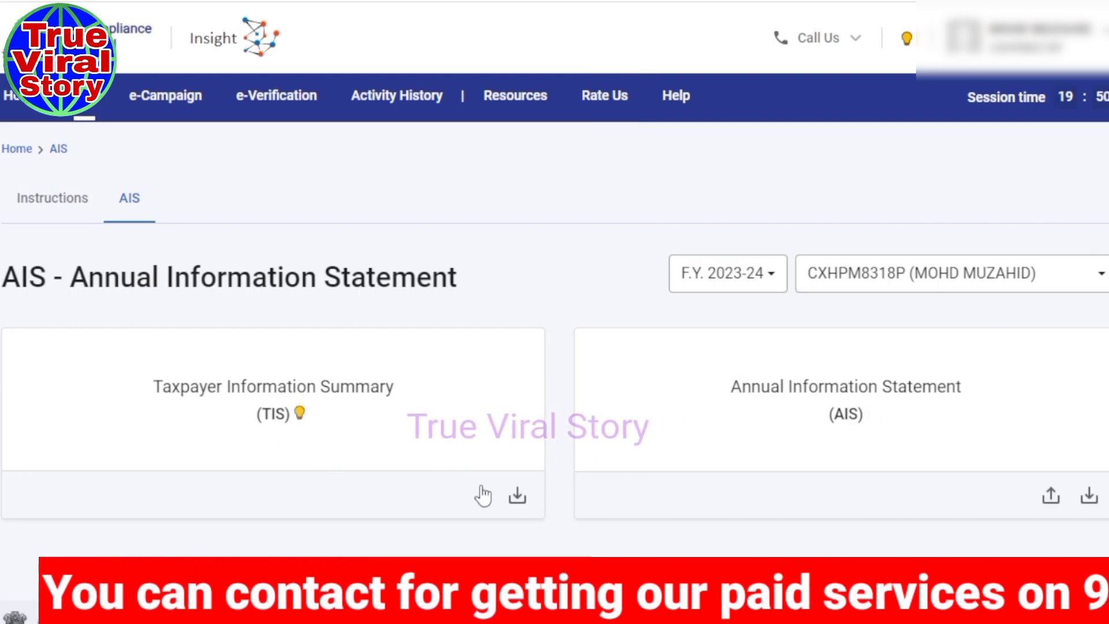
{"action": "left_click", "coordinate": [517, 500]}
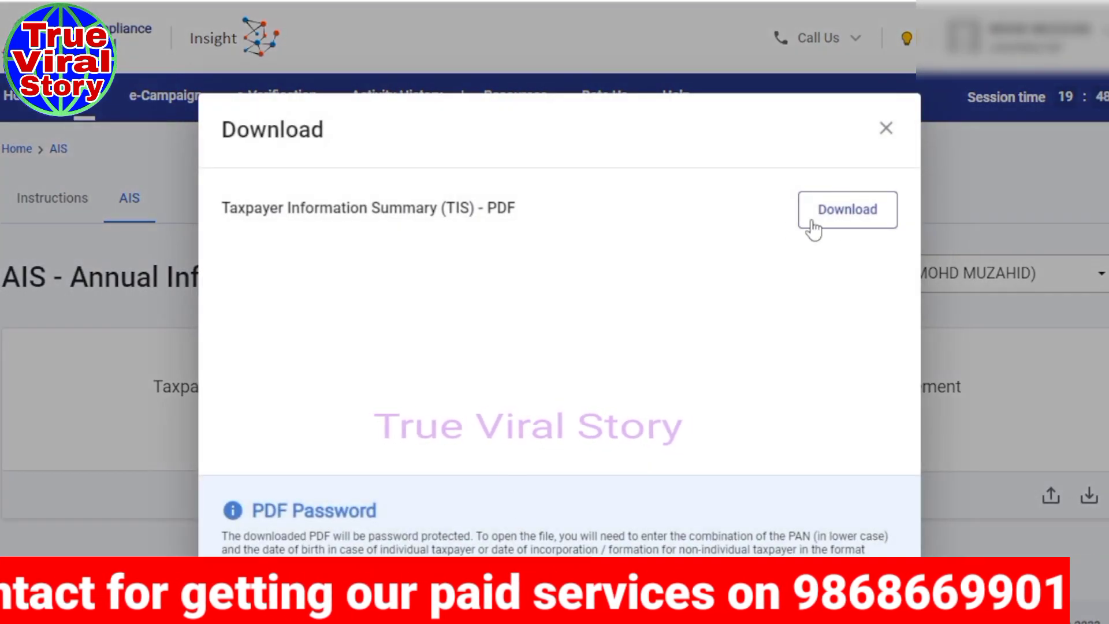
{"action": "left_click", "coordinate": [835, 212]}
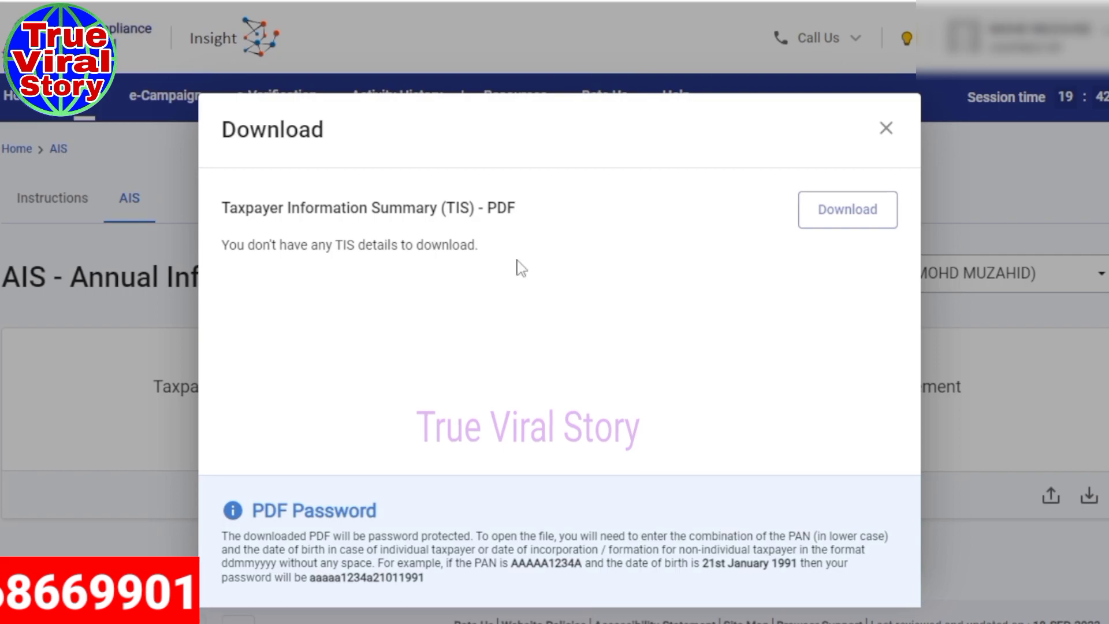
{"action": "left_click", "coordinate": [886, 128]}
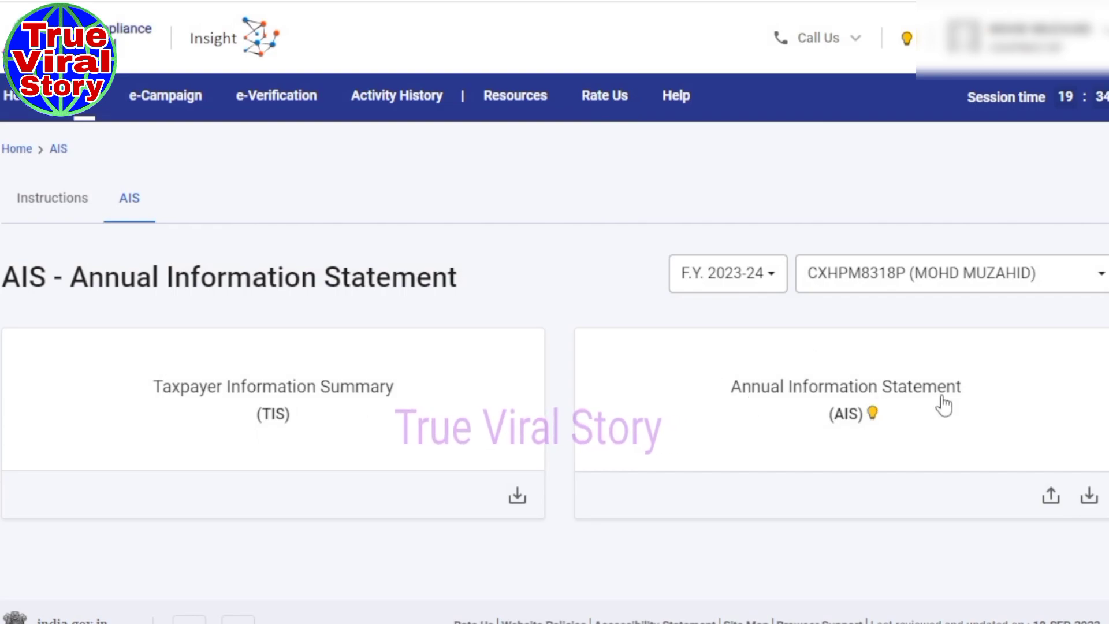
Try downloading the AIS as PDF, confirm no details exist for F.Y. 2023-24, and close it.
{"action": "left_click", "coordinate": [1089, 496]}
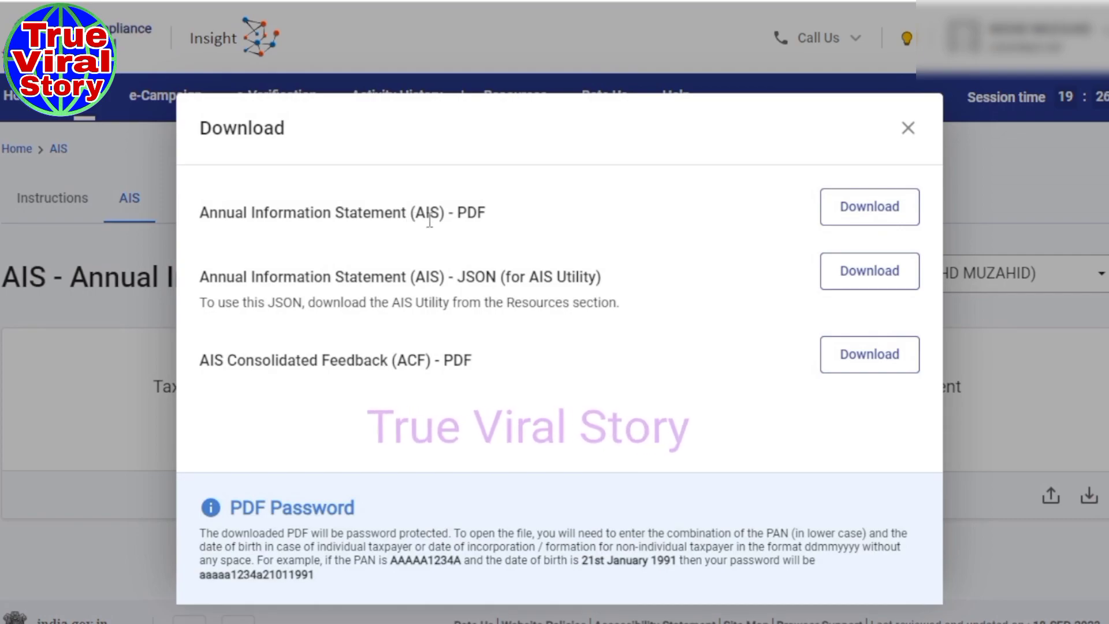
{"action": "left_click", "coordinate": [879, 213]}
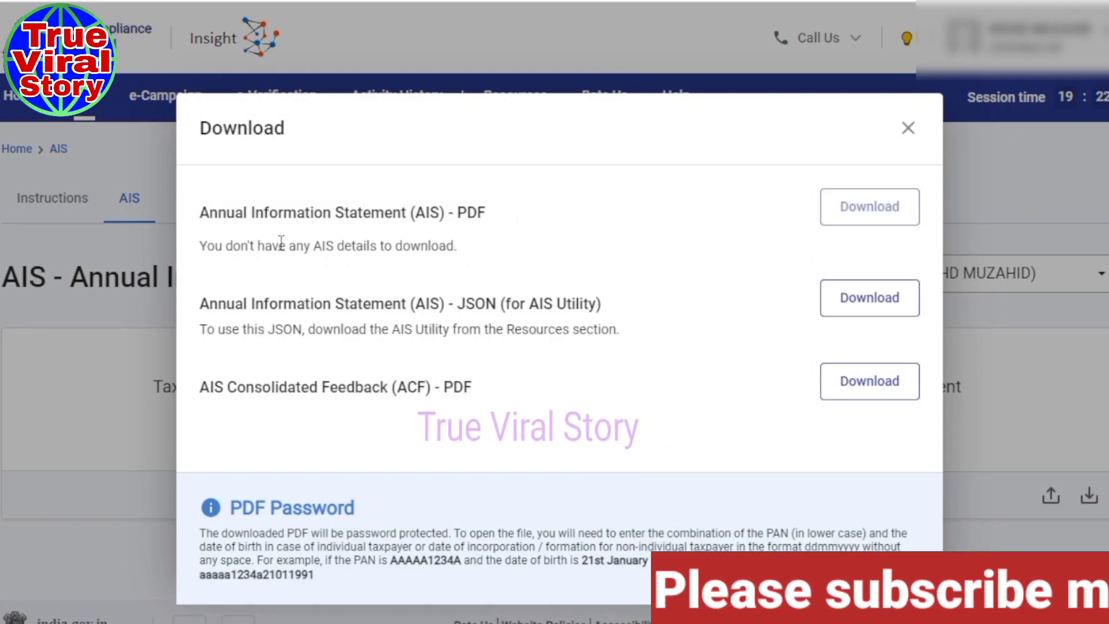
{"action": "left_click_drag", "start_coordinate": [282, 241], "coordinate": [451, 243]}
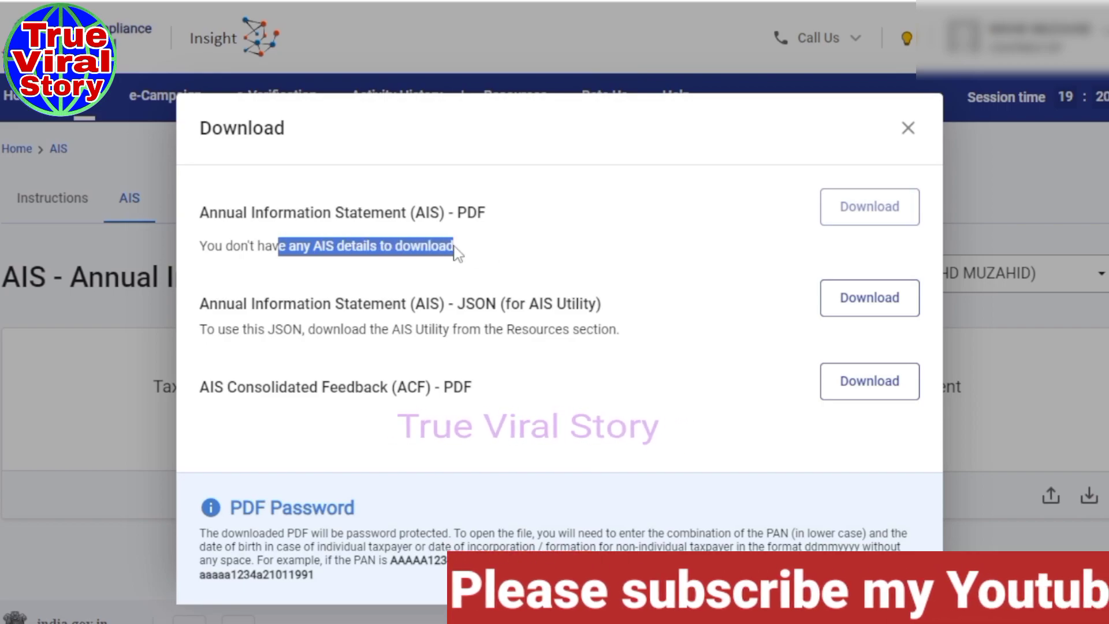
{"action": "left_click", "coordinate": [906, 132]}
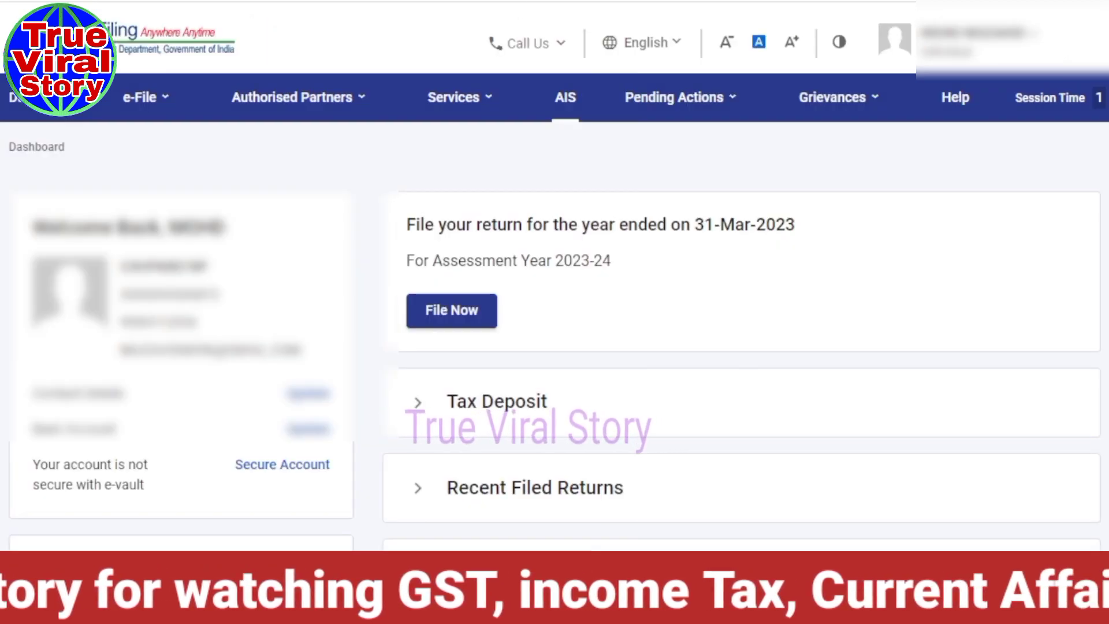
Begin a fresh online income tax return for A.Y. 2023-24 via Start New Filing.
{"action": "left_click", "coordinate": [162, 97]}
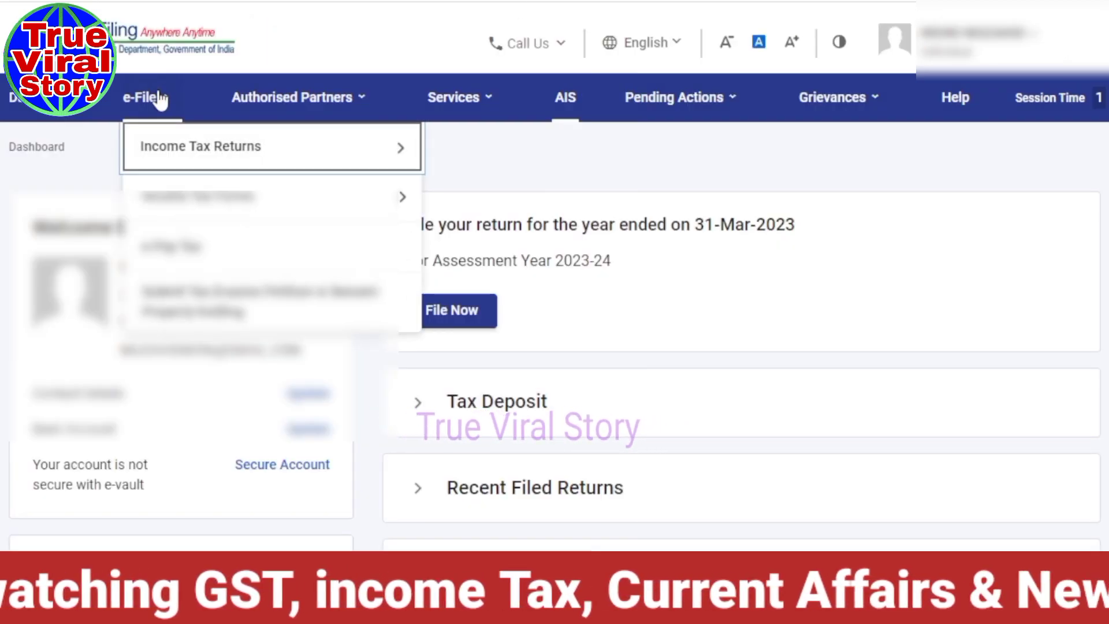
{"action": "mouse_move", "coordinate": [144, 158]}
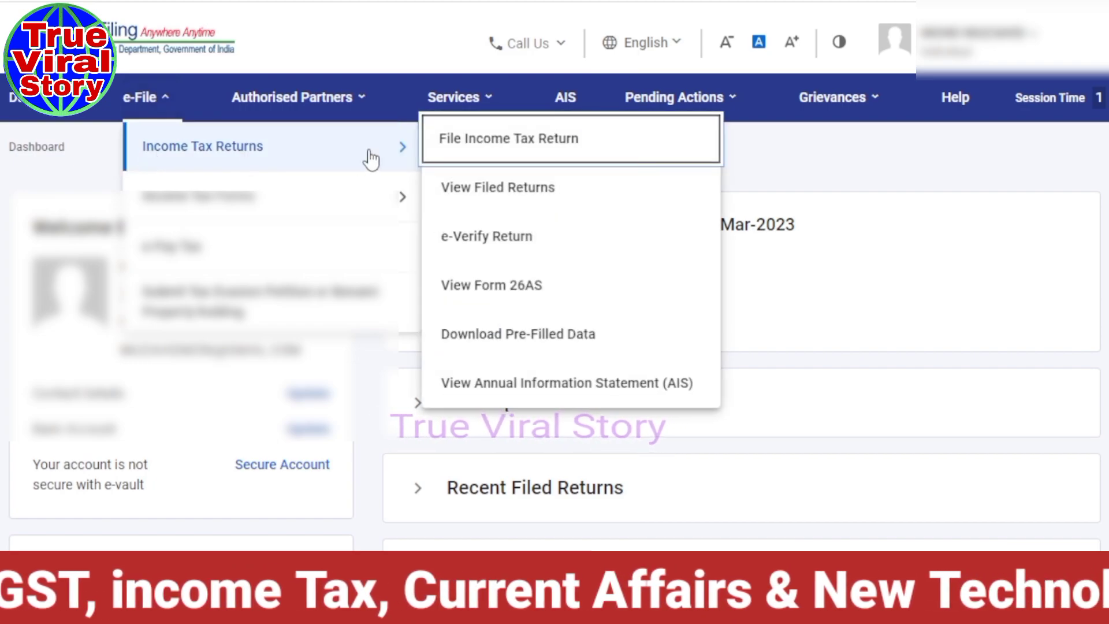
{"action": "left_click", "coordinate": [508, 142]}
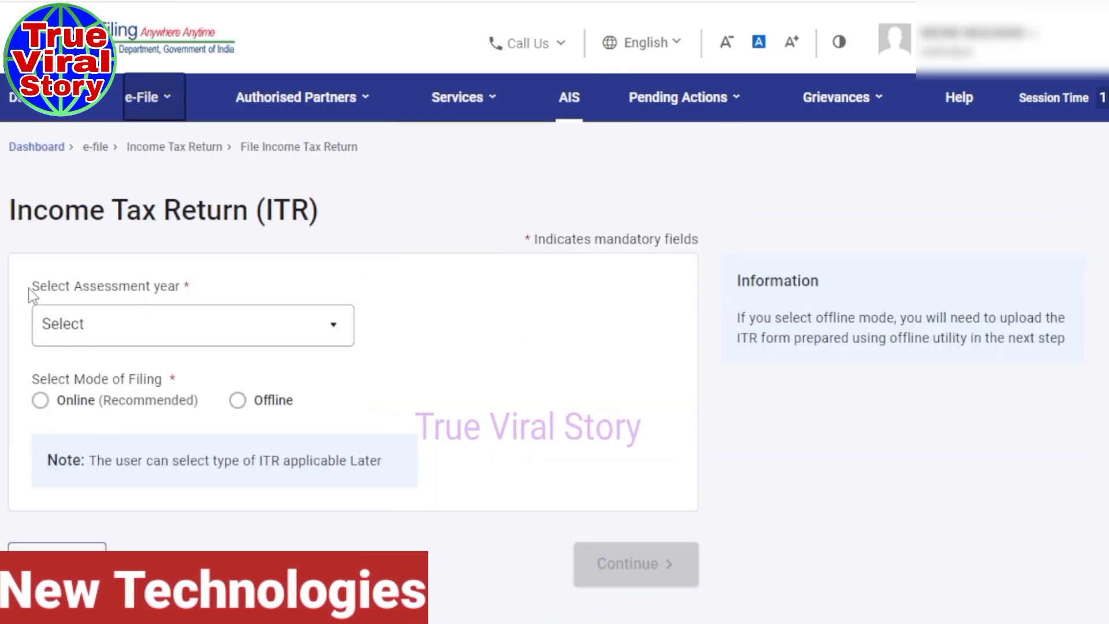
{"action": "left_click", "coordinate": [332, 324]}
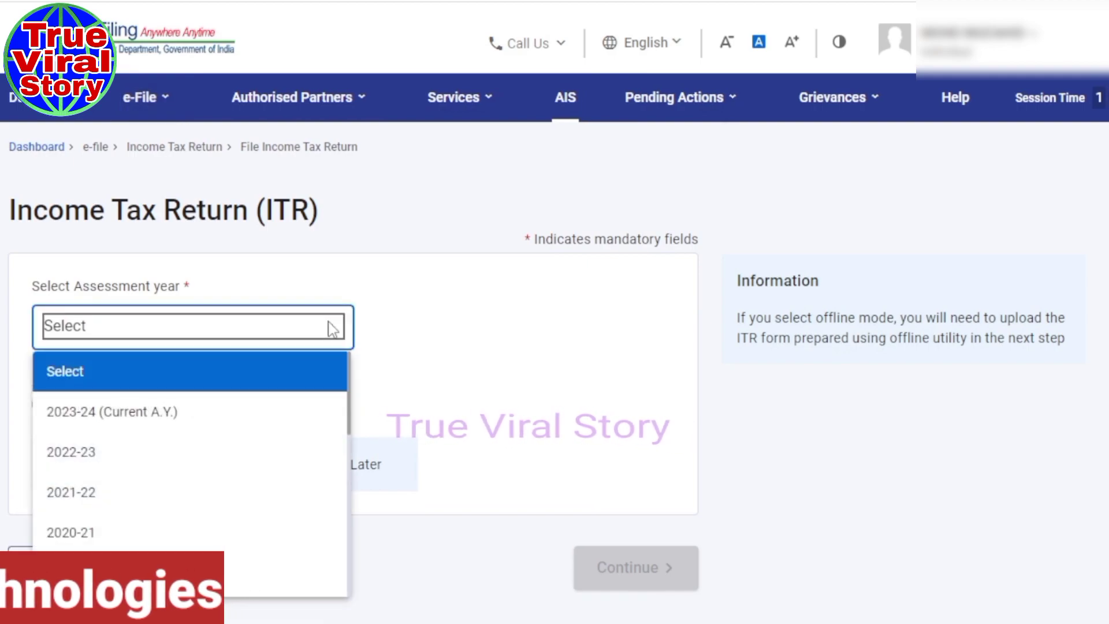
{"action": "left_click", "coordinate": [94, 411]}
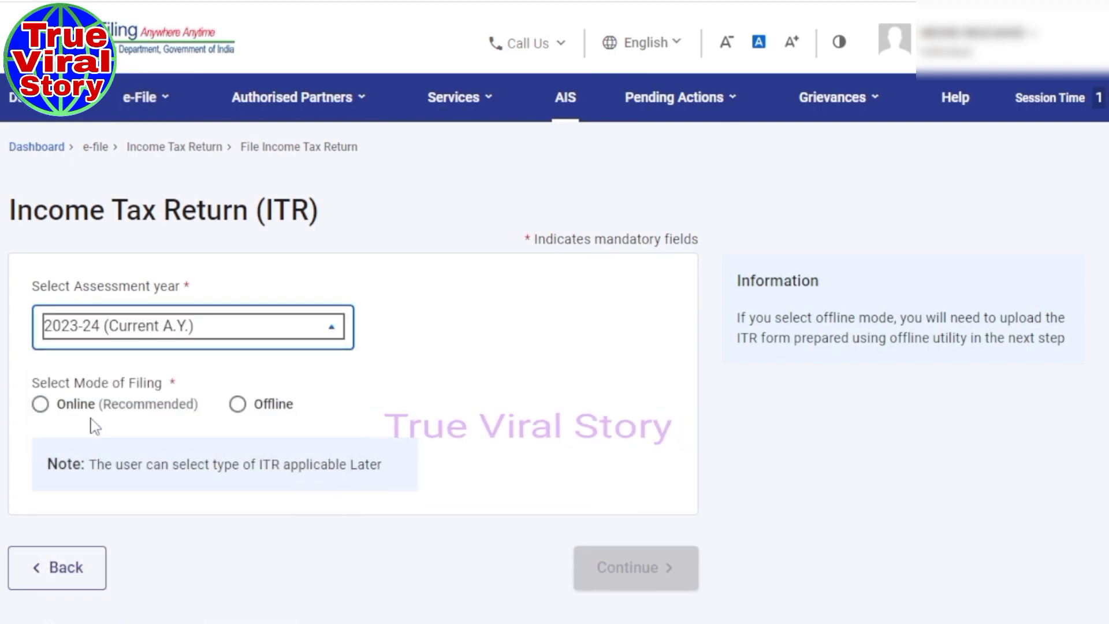
{"action": "left_click", "coordinate": [41, 404]}
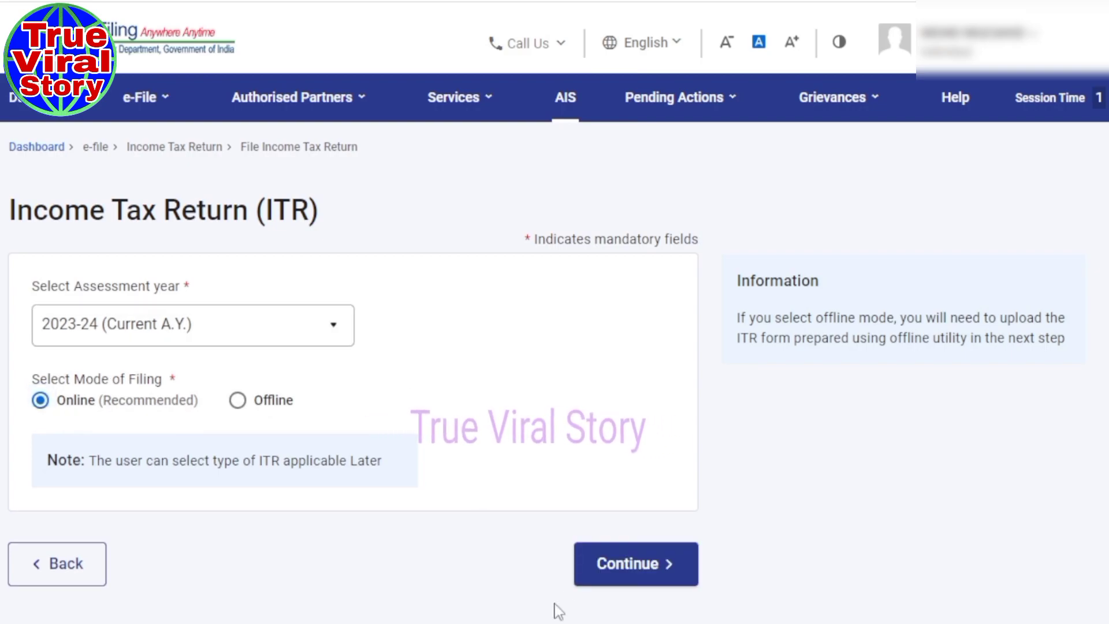
{"action": "left_click", "coordinate": [598, 566]}
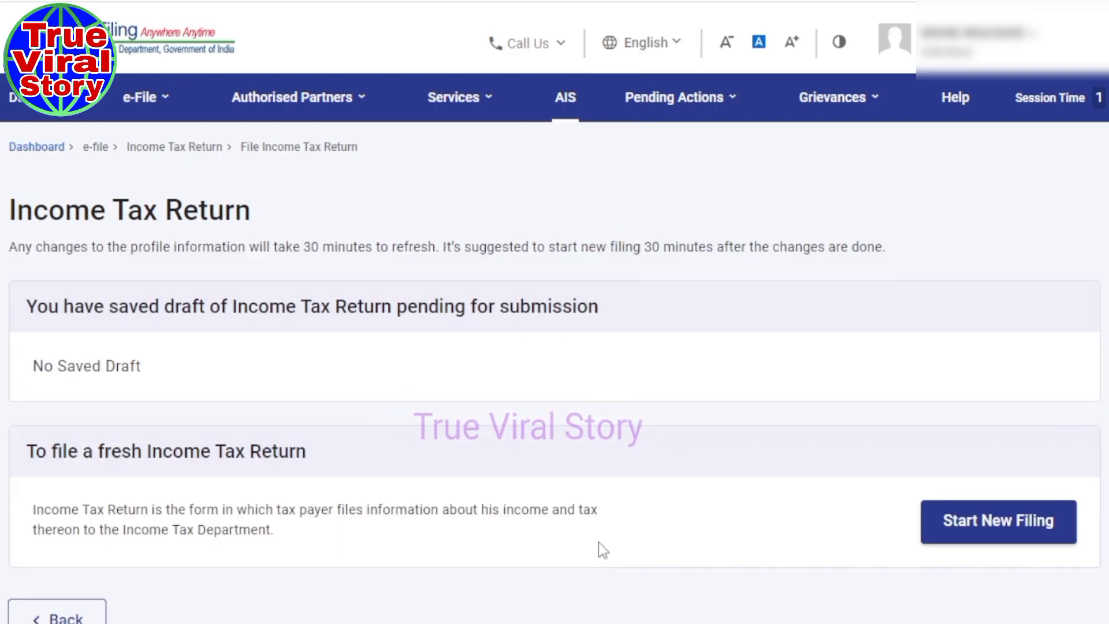
{"action": "left_click", "coordinate": [971, 520]}
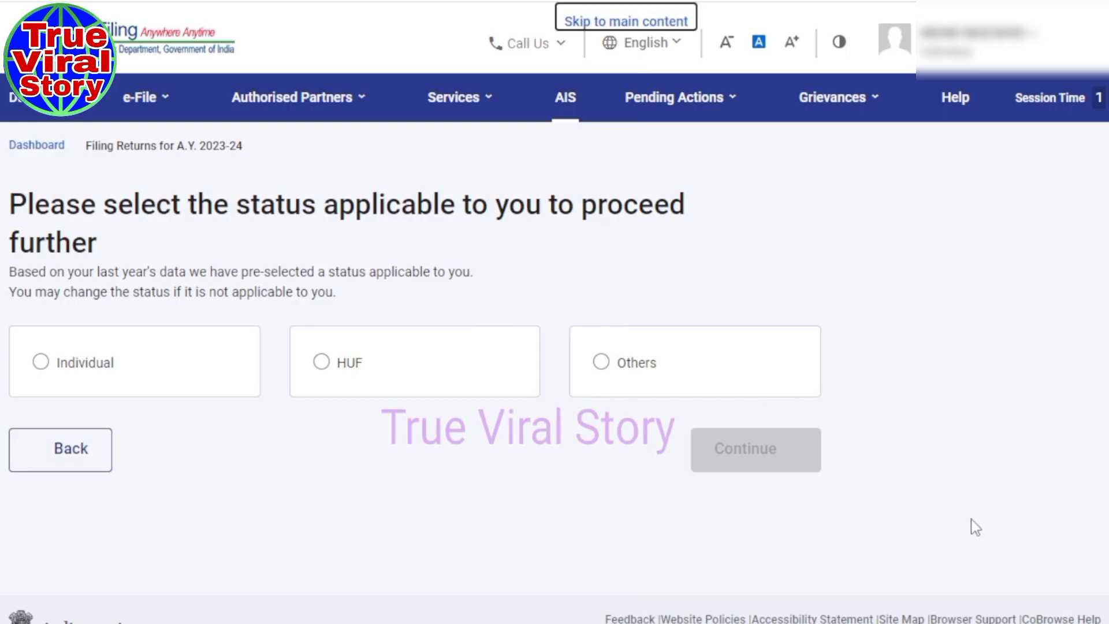
Choose Individual status and ITR-4 as the return form, then proceed with ITR-4.
{"action": "left_click", "coordinate": [41, 362]}
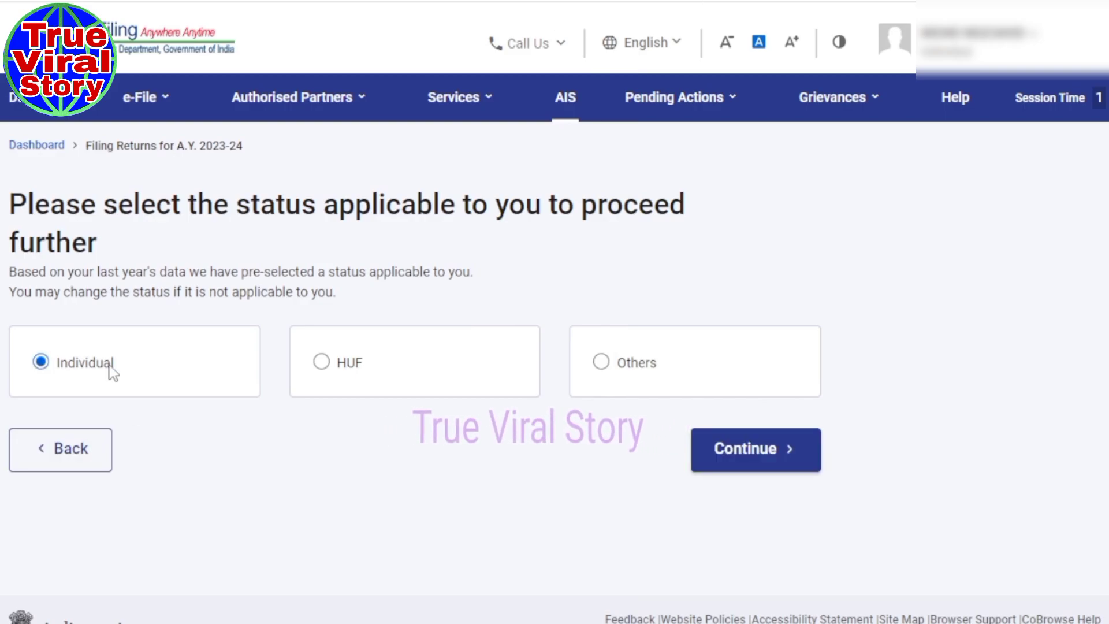
{"action": "left_click", "coordinate": [746, 452]}
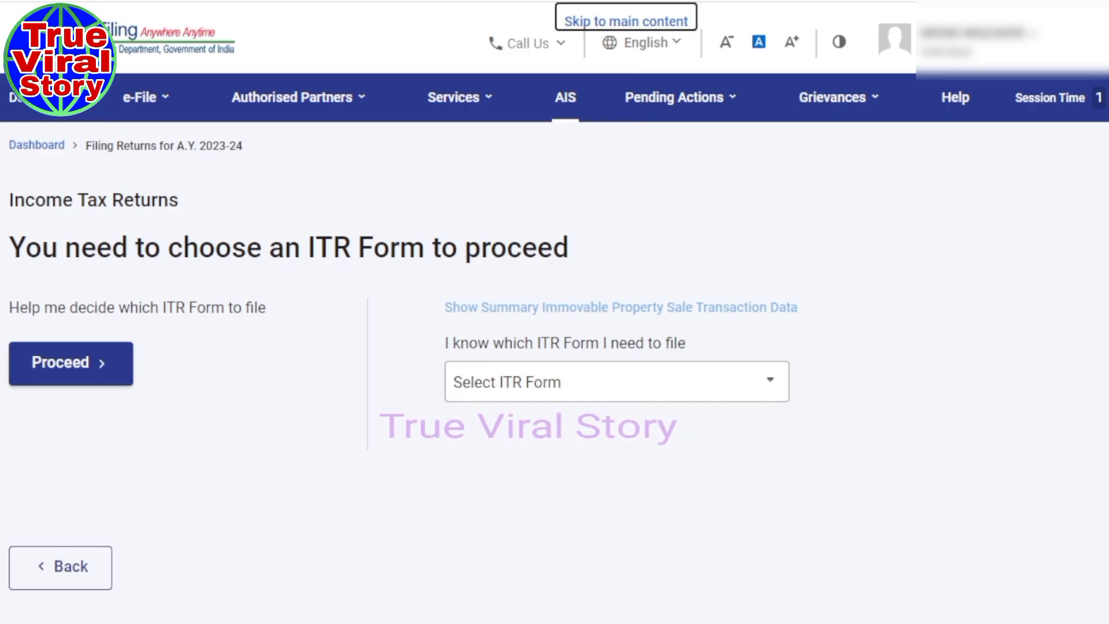
{"action": "scroll", "coordinate": [555, 346], "scroll_direction": "down", "scroll_amount": 2}
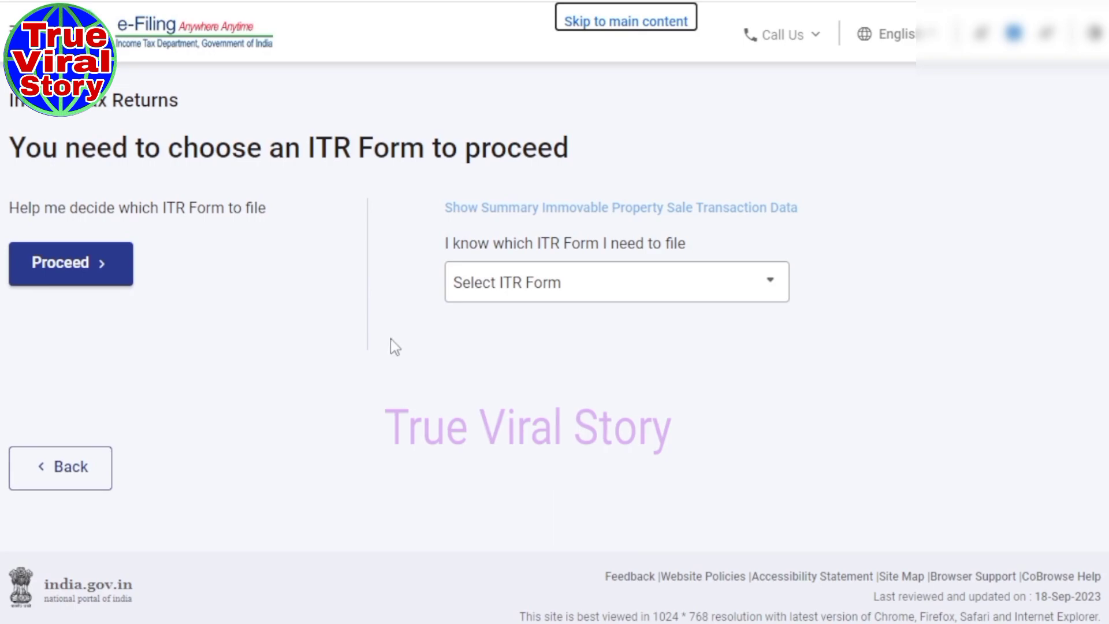
{"action": "left_click", "coordinate": [770, 293]}
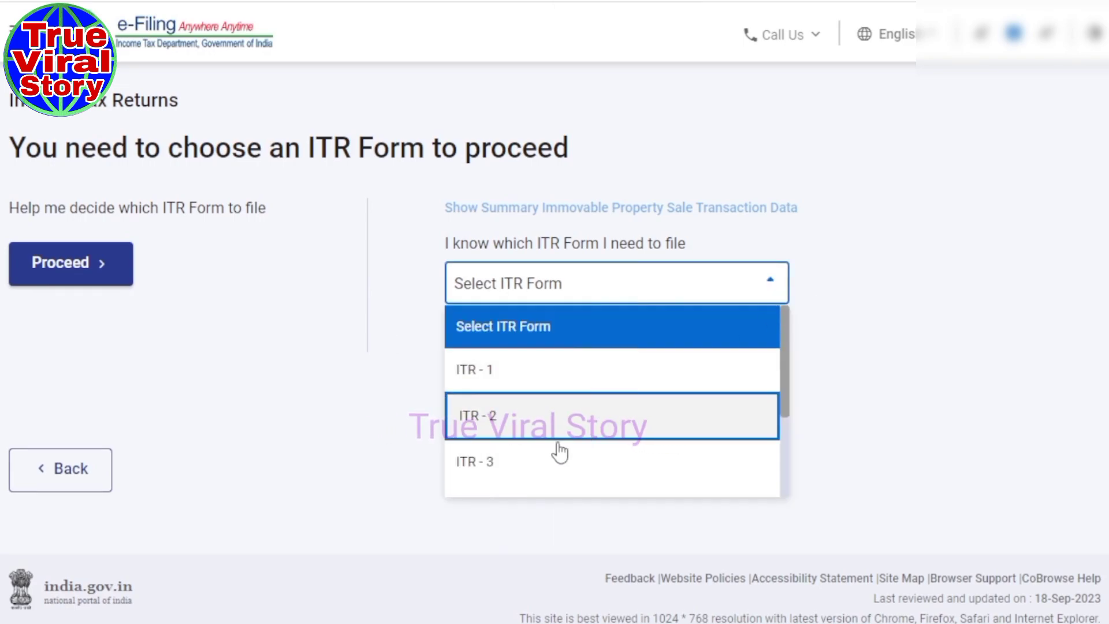
{"action": "left_click_drag", "start_coordinate": [784, 398], "coordinate": [789, 453]}
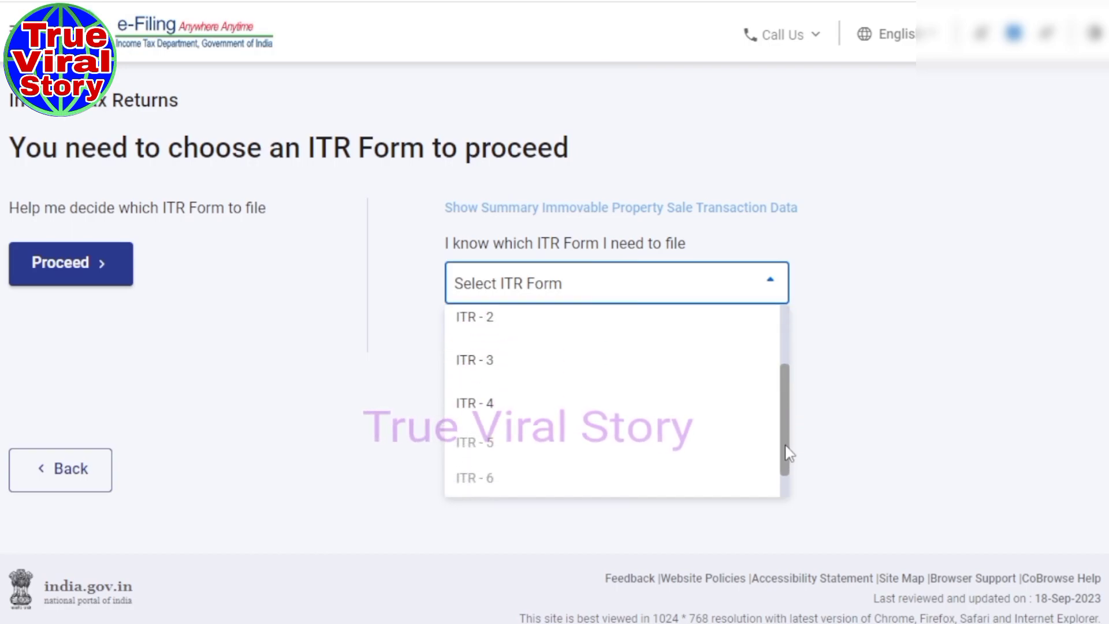
{"action": "left_click", "coordinate": [474, 386]}
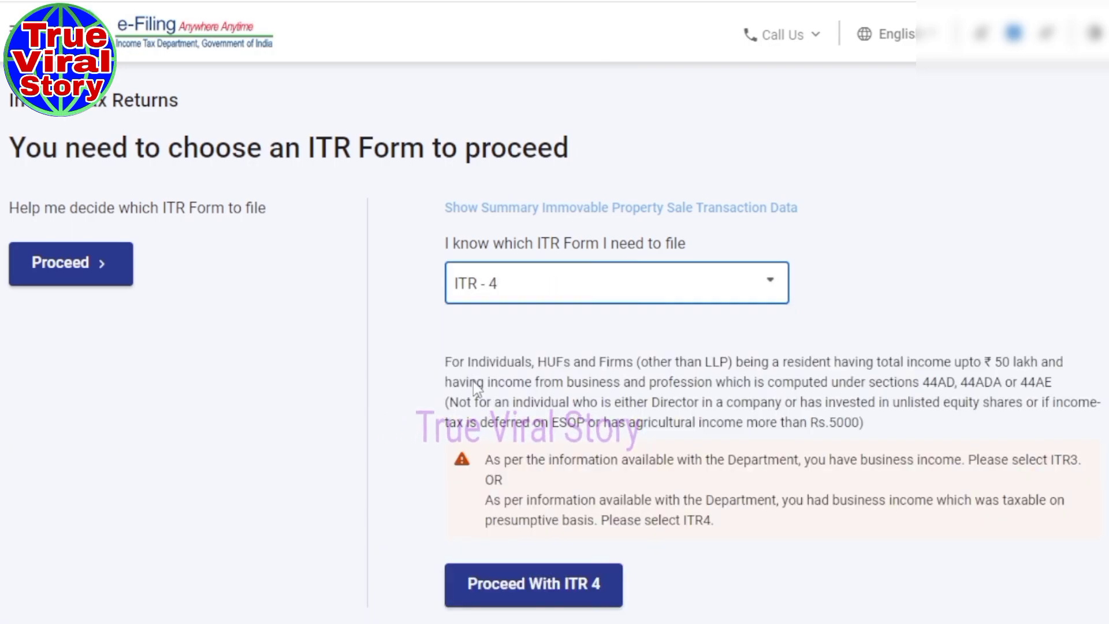
{"action": "left_click", "coordinate": [529, 595]}
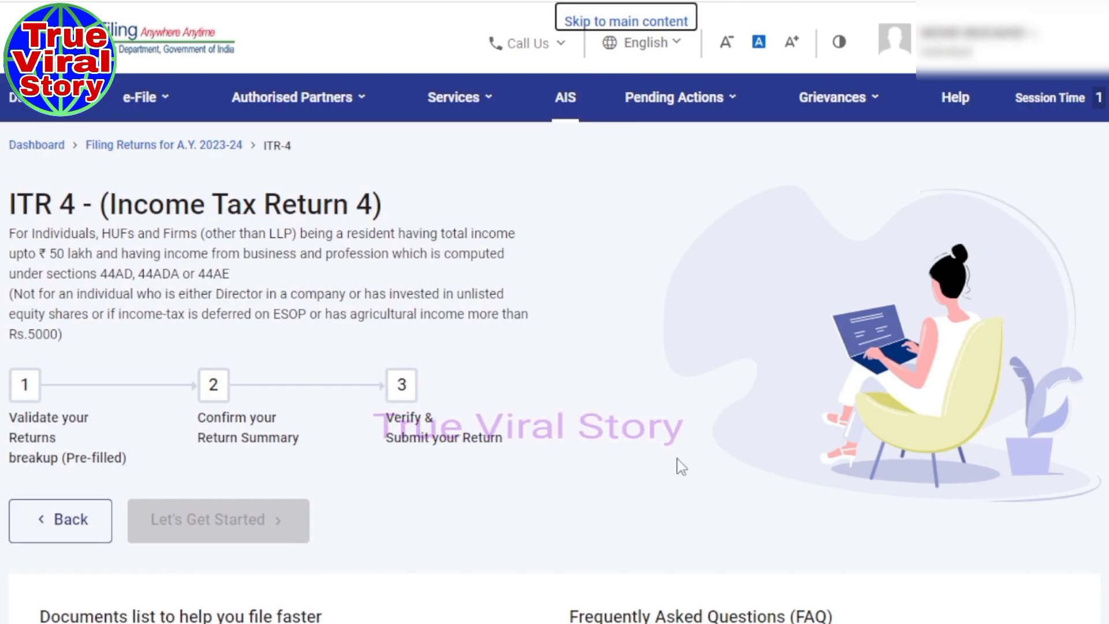
Start the ITR-4 return and select Others as the reason for filing.
{"action": "scroll", "coordinate": [656, 471], "scroll_direction": "down", "scroll_amount": 2}
{"action": "scroll", "coordinate": [548, 432], "scroll_direction": "down", "scroll_amount": 3}
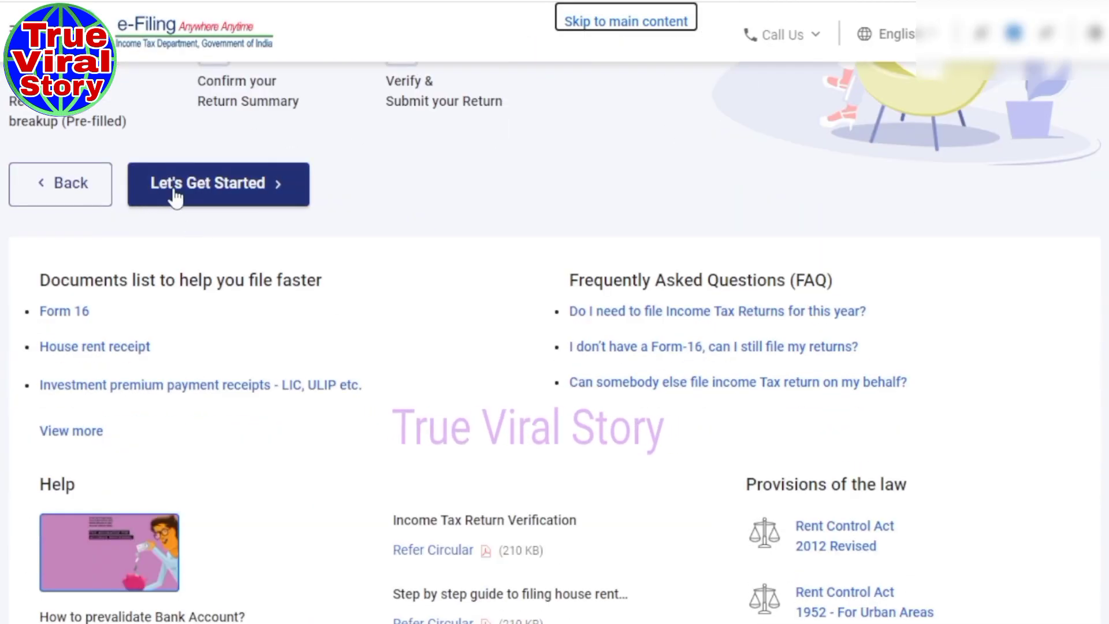
{"action": "left_click", "coordinate": [175, 198]}
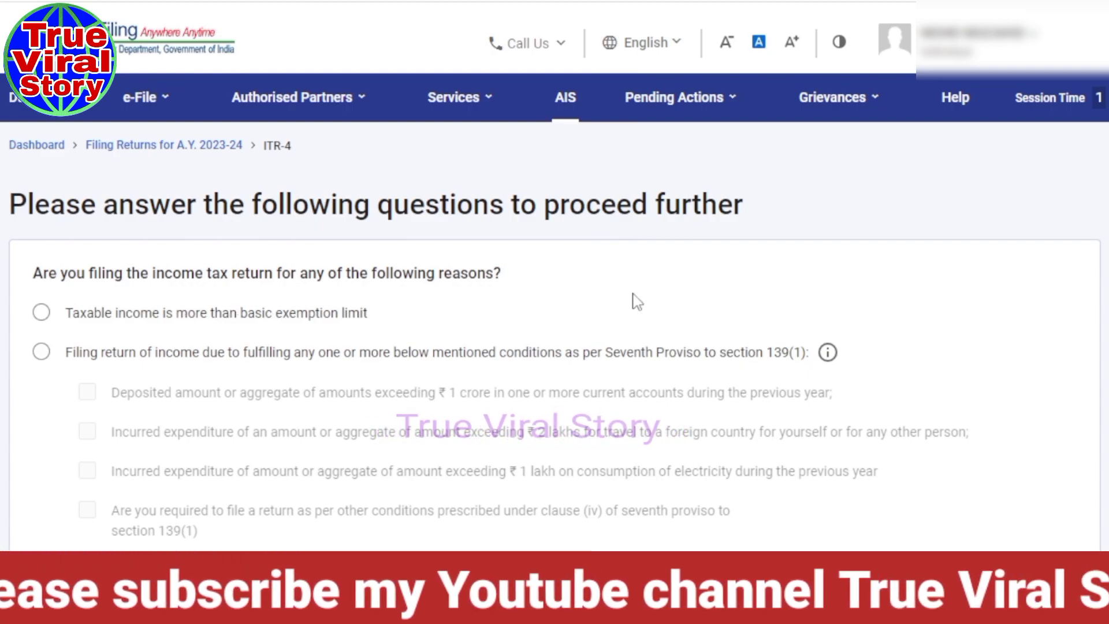
{"action": "scroll", "coordinate": [633, 299], "scroll_direction": "down", "scroll_amount": 4}
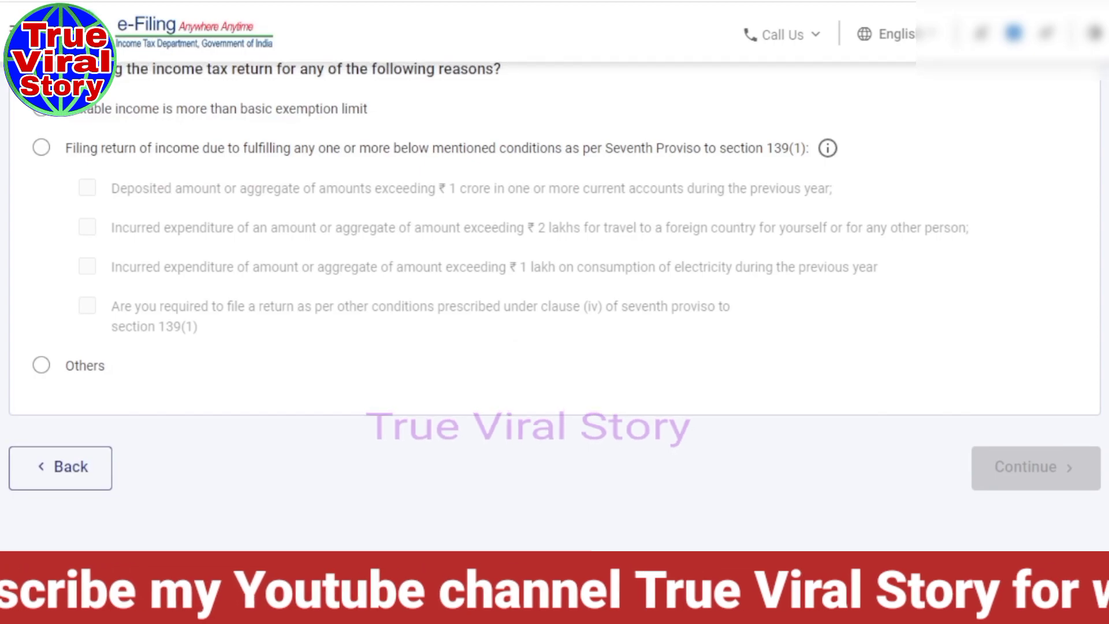
{"action": "left_click", "coordinate": [44, 370]}
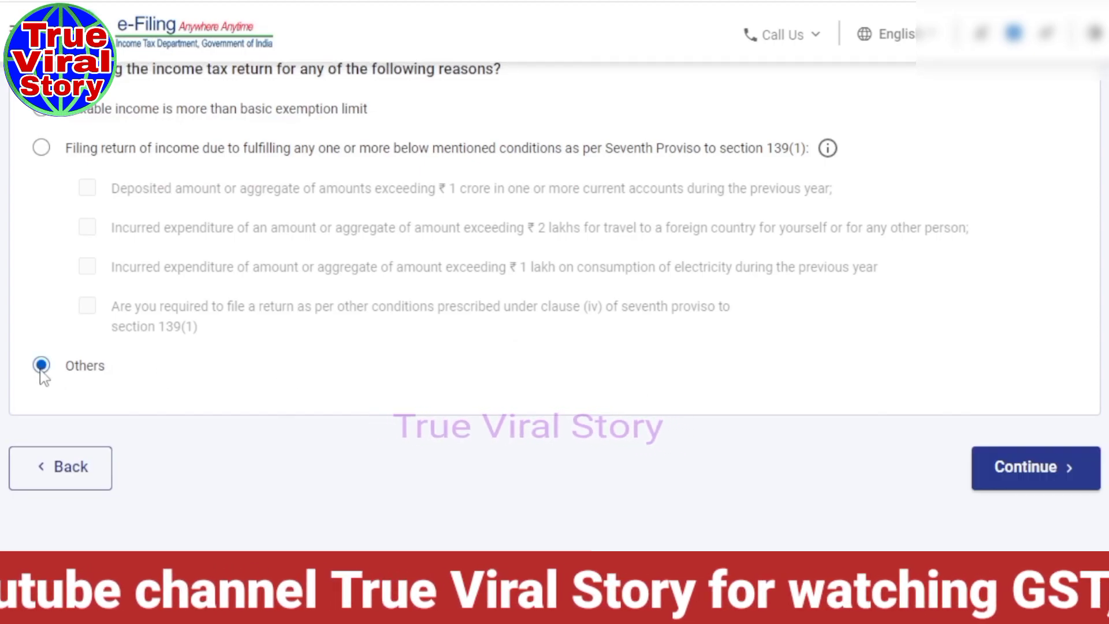
{"action": "left_click", "coordinate": [1011, 492]}
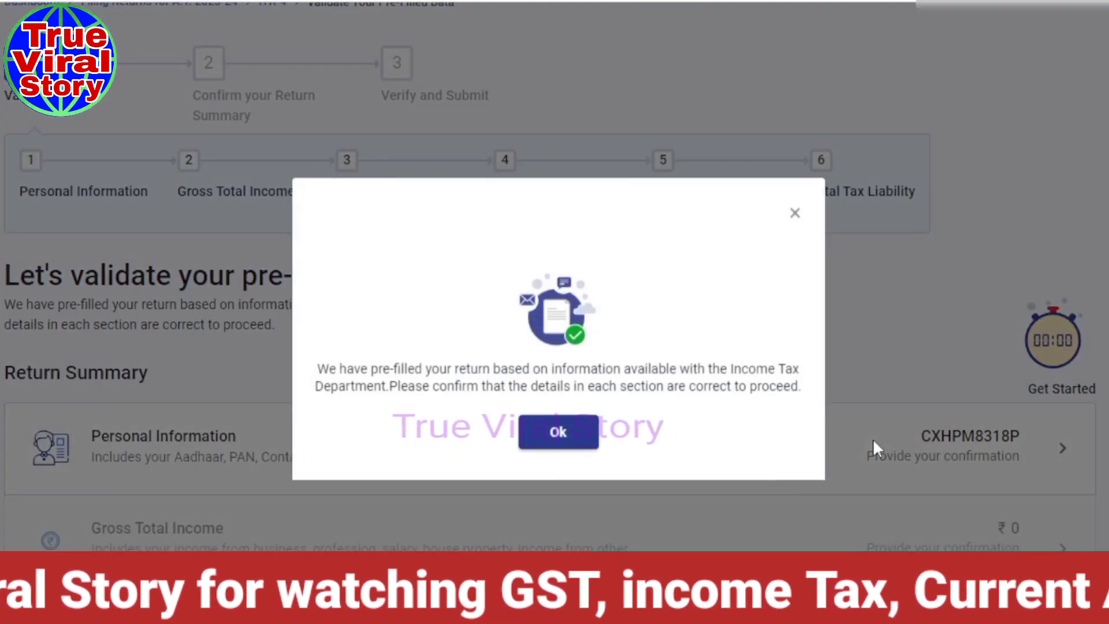
Dismiss the pre-filled return notice and scroll through the unconfirmed Return Summary sections.
{"action": "left_click", "coordinate": [548, 440]}
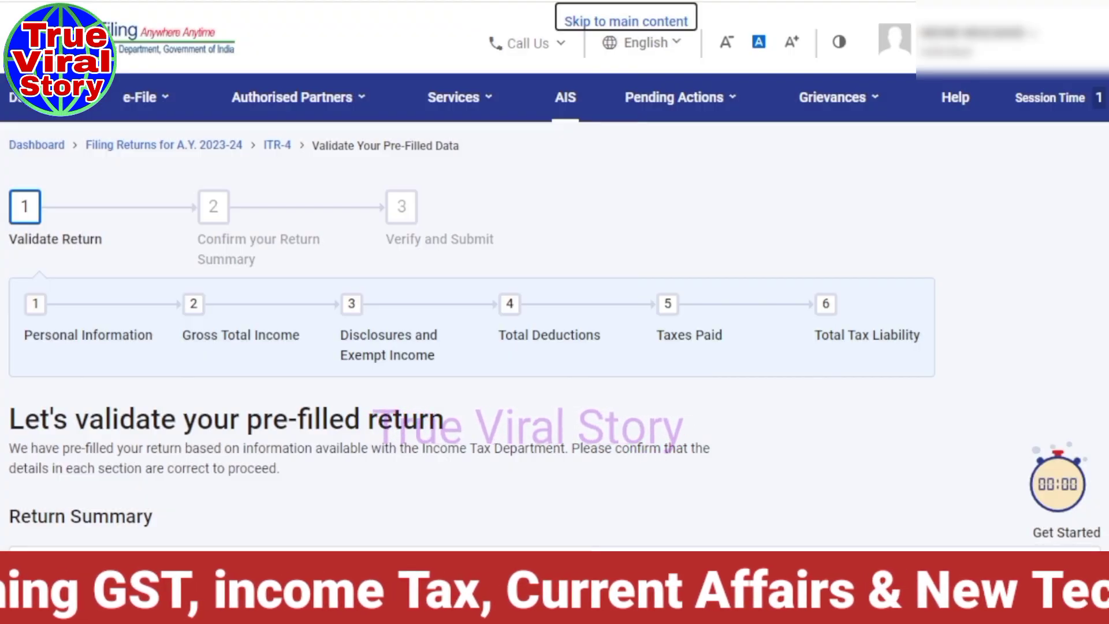
{"action": "scroll", "coordinate": [555, 312], "scroll_direction": "down", "scroll_amount": 3}
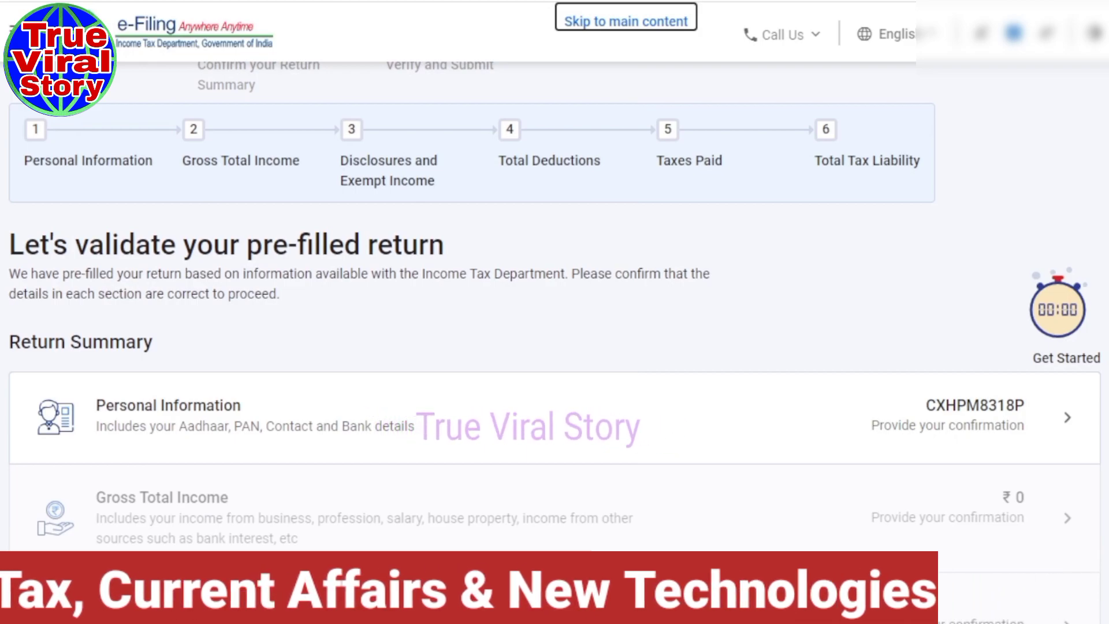
{"action": "scroll", "coordinate": [555, 323], "scroll_direction": "down", "scroll_amount": 2}
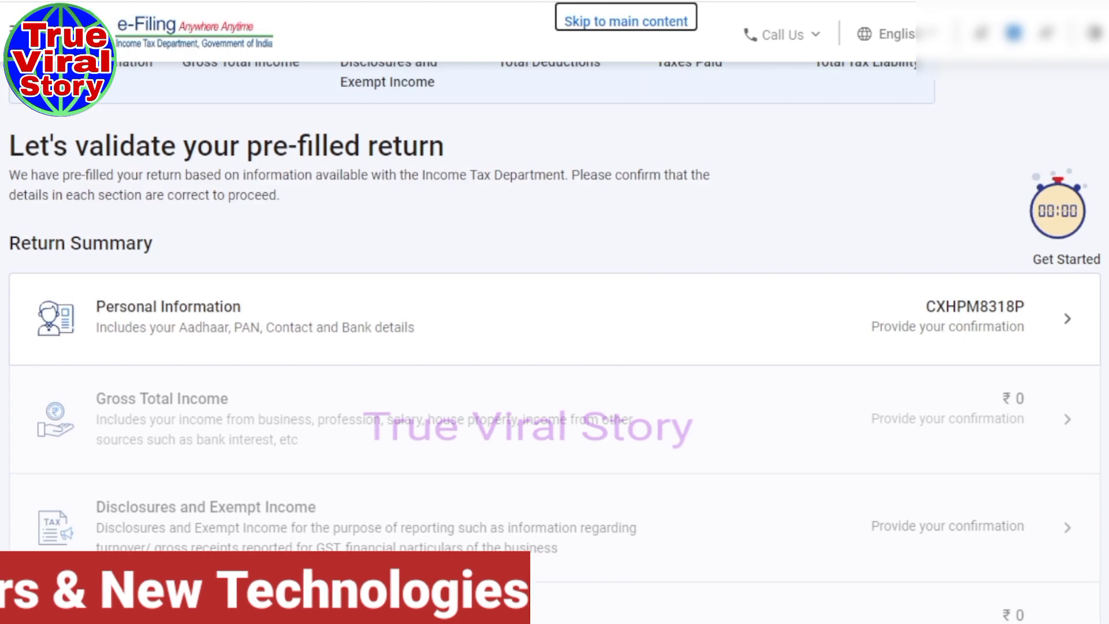
{"action": "scroll", "coordinate": [554, 340], "scroll_direction": "down", "scroll_amount": 1}
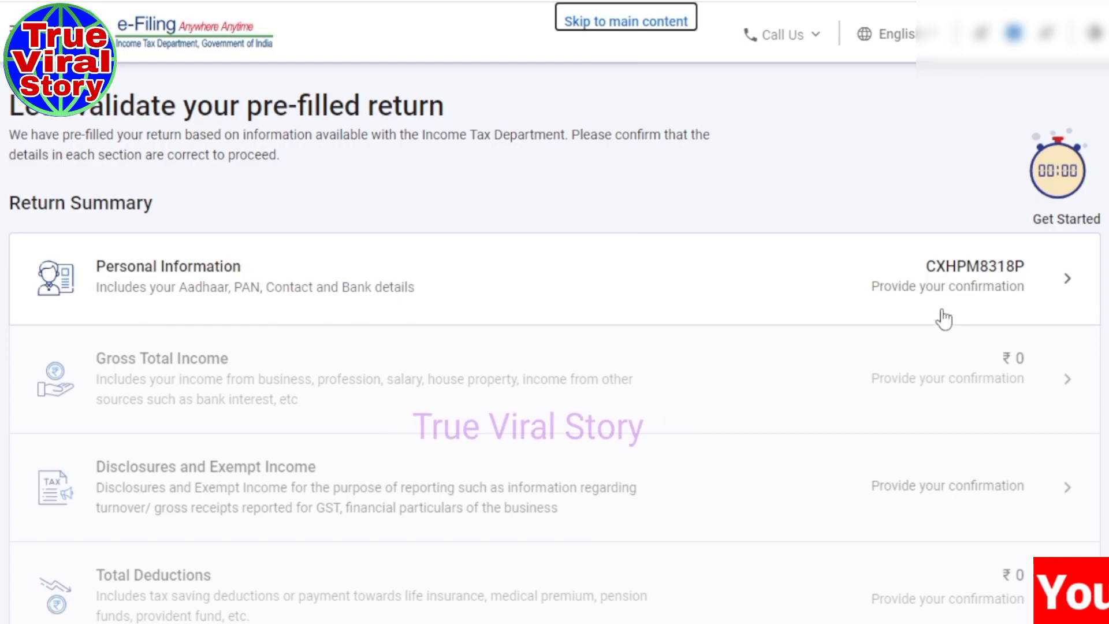
Open Personal Information and review the profile, contact and filing section details.
{"action": "left_click", "coordinate": [195, 283]}
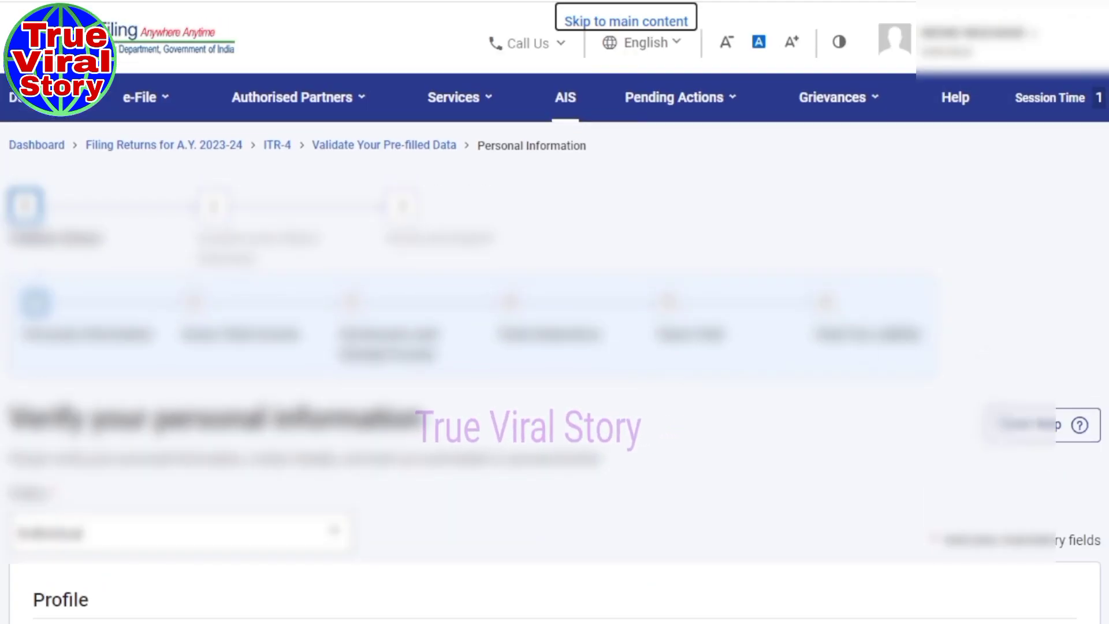
{"action": "scroll", "coordinate": [554, 370], "scroll_direction": "down", "scroll_amount": 2}
{"action": "scroll", "coordinate": [555, 370], "scroll_direction": "down", "scroll_amount": 5}
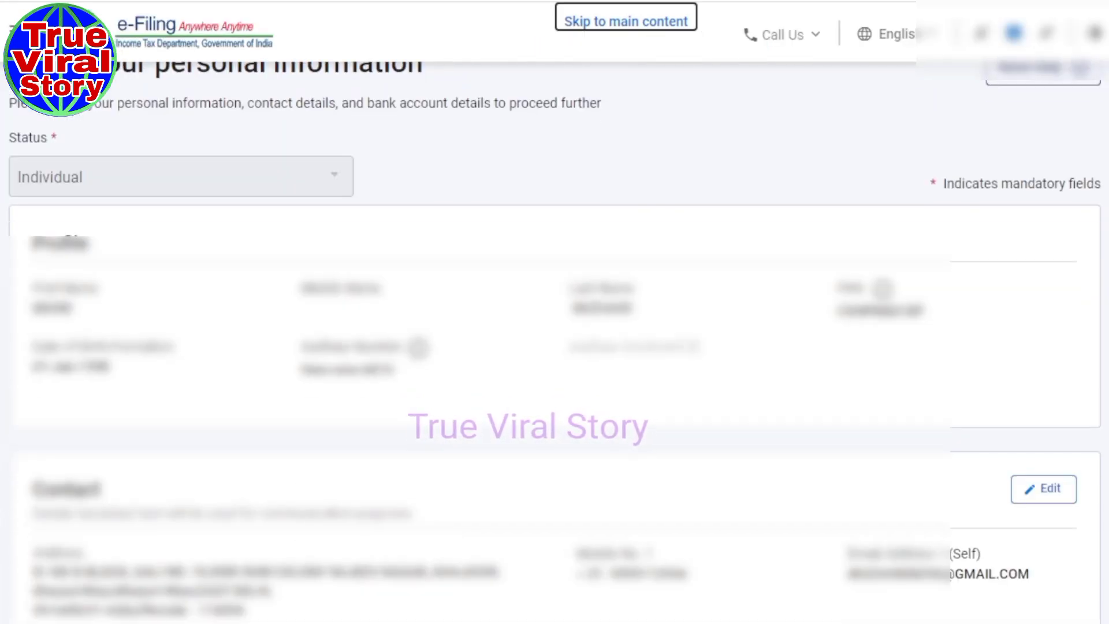
{"action": "scroll", "coordinate": [555, 347], "scroll_direction": "down", "scroll_amount": 5}
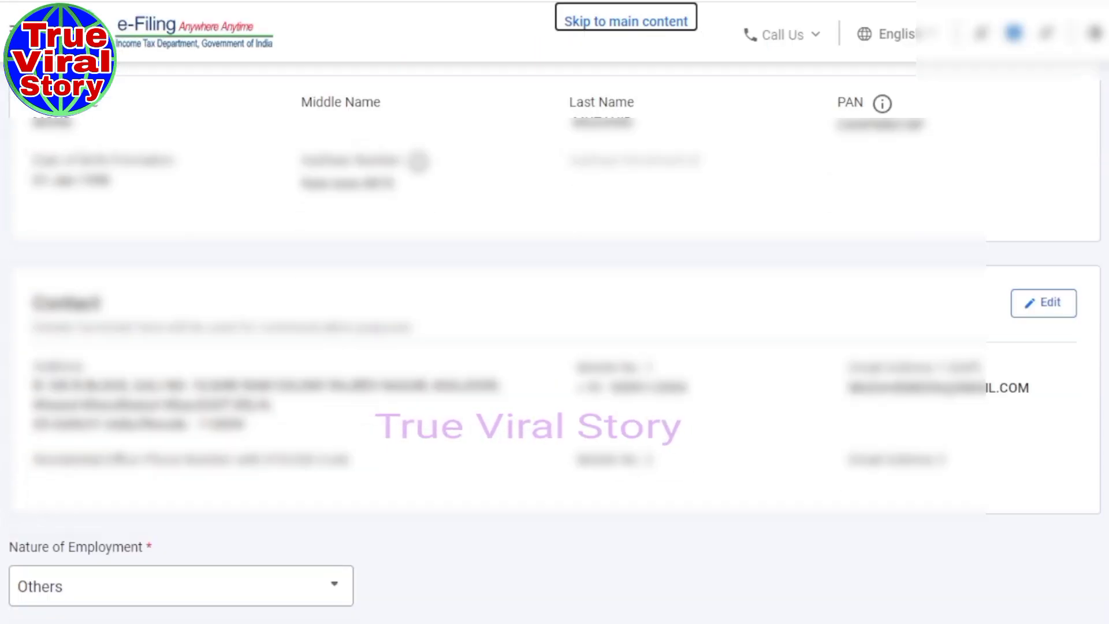
{"action": "scroll", "coordinate": [555, 347], "scroll_direction": "down", "scroll_amount": 1}
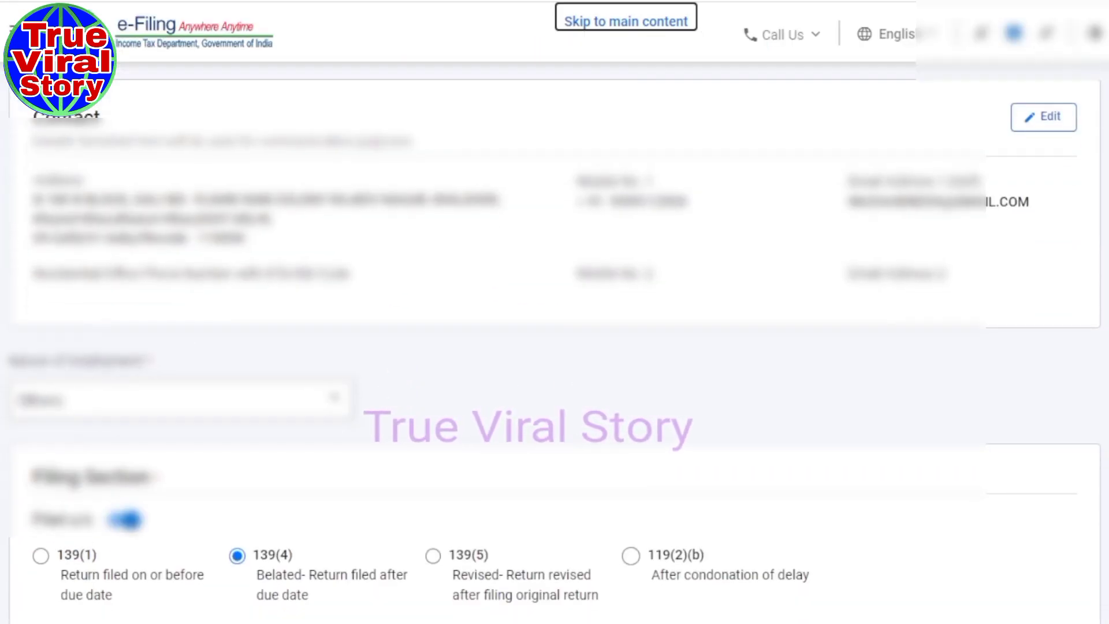
{"action": "scroll", "coordinate": [555, 346], "scroll_direction": "down", "scroll_amount": 1}
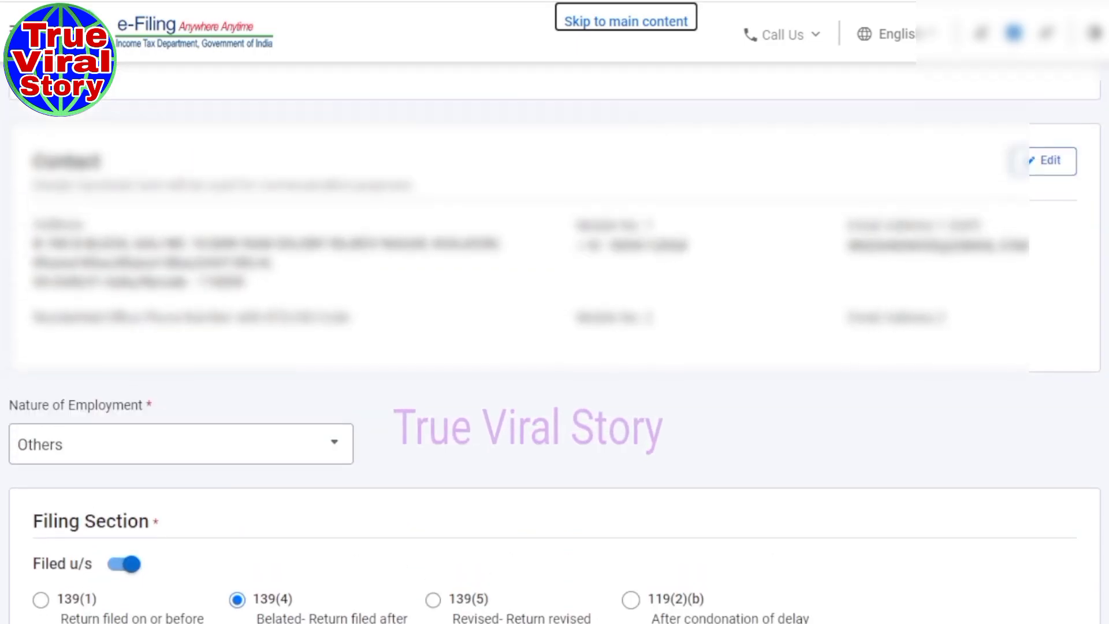
Edit the contact details and replace the existing e-mail address with a new one.
{"action": "left_click", "coordinate": [1058, 176]}
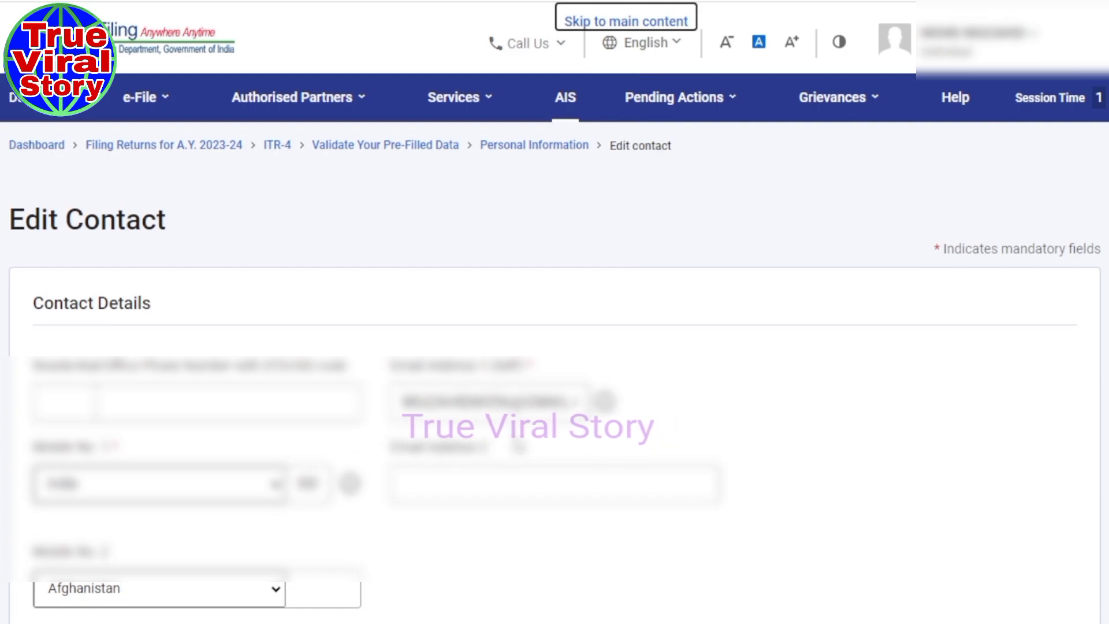
{"action": "left_click_drag", "start_coordinate": [403, 402], "coordinate": [705, 416]}
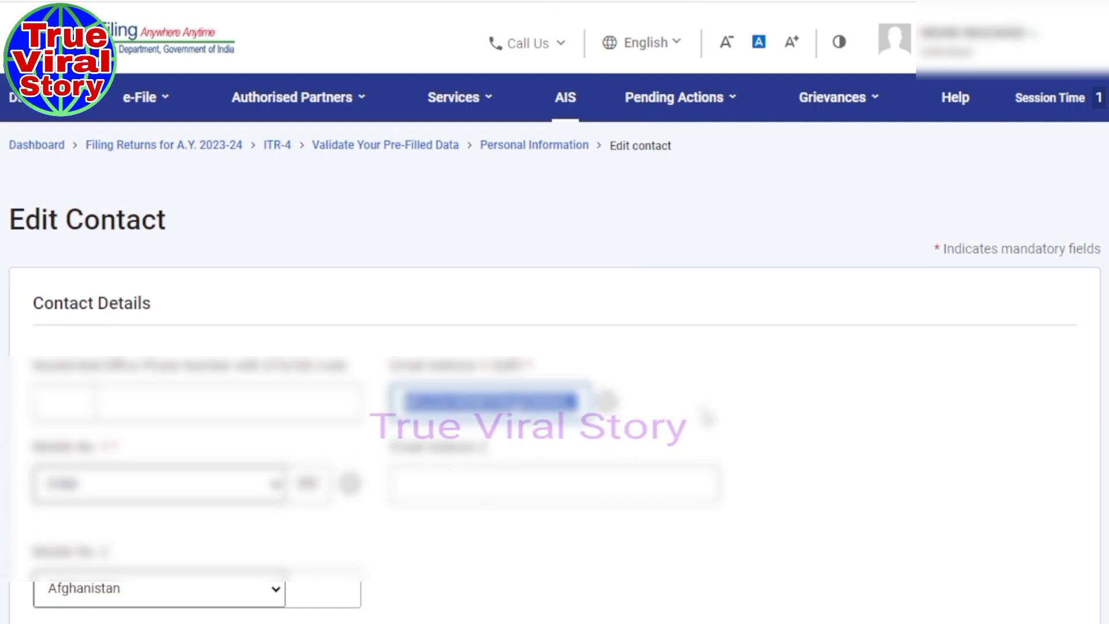
{"action": "key", "text": "BackSpace"}
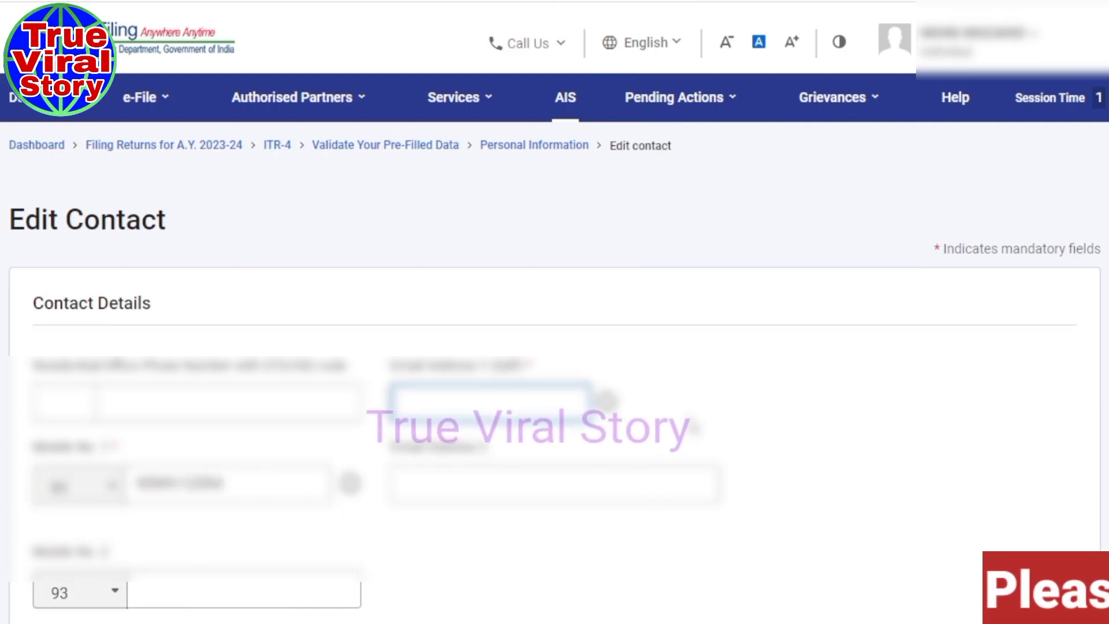
{"action": "type", "text": "vinay"}
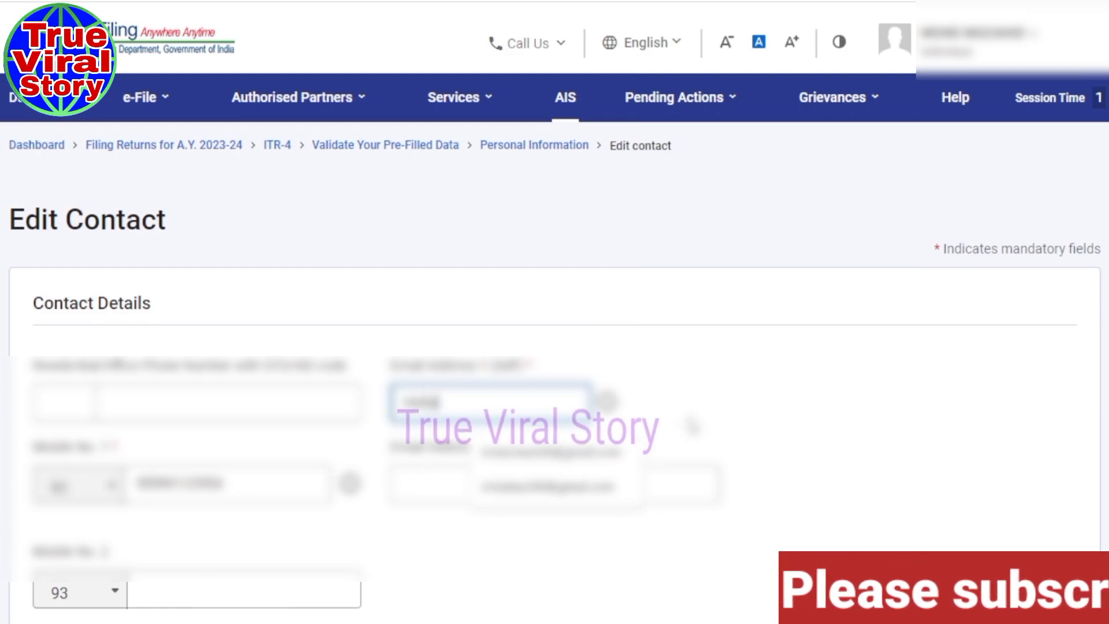
{"action": "type", "text": "cha"}
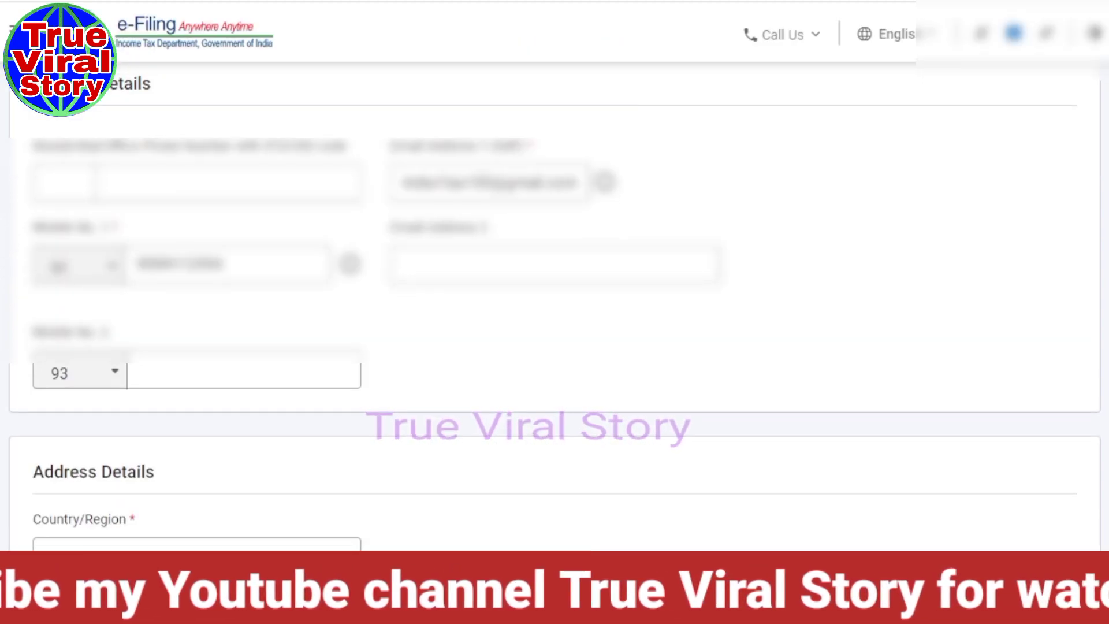
Enter the STD code and residential phone number, clearing the validation error, and scroll to Save.
{"action": "scroll", "coordinate": [555, 312], "scroll_direction": "up", "scroll_amount": 2}
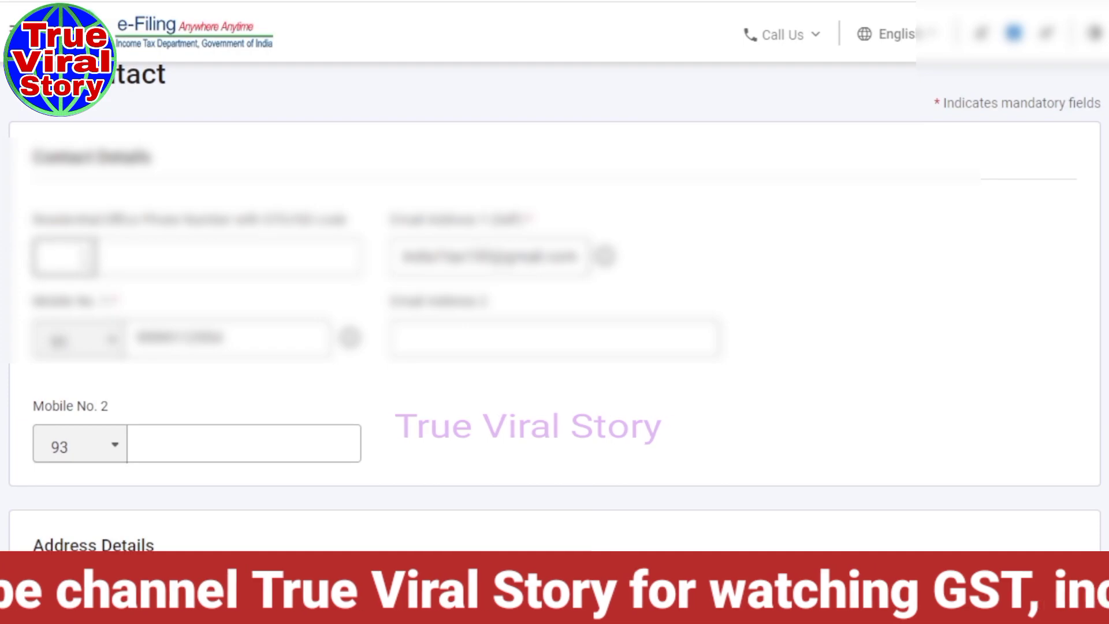
{"action": "type", "text": "0"}
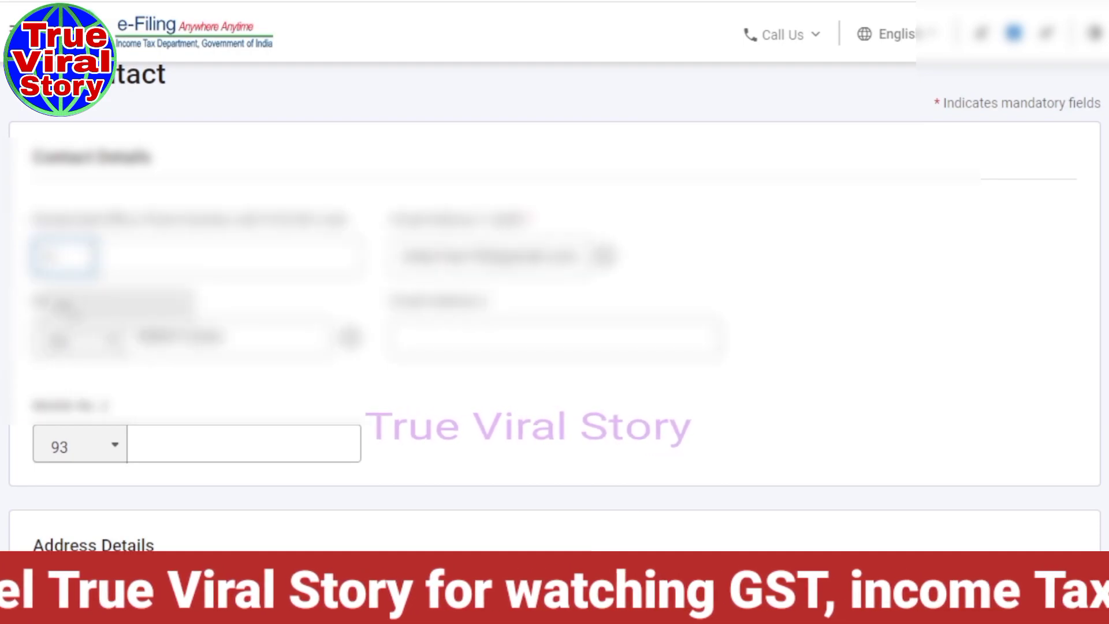
{"action": "left_click", "coordinate": [70, 309]}
{"action": "left_click", "coordinate": [148, 256]}
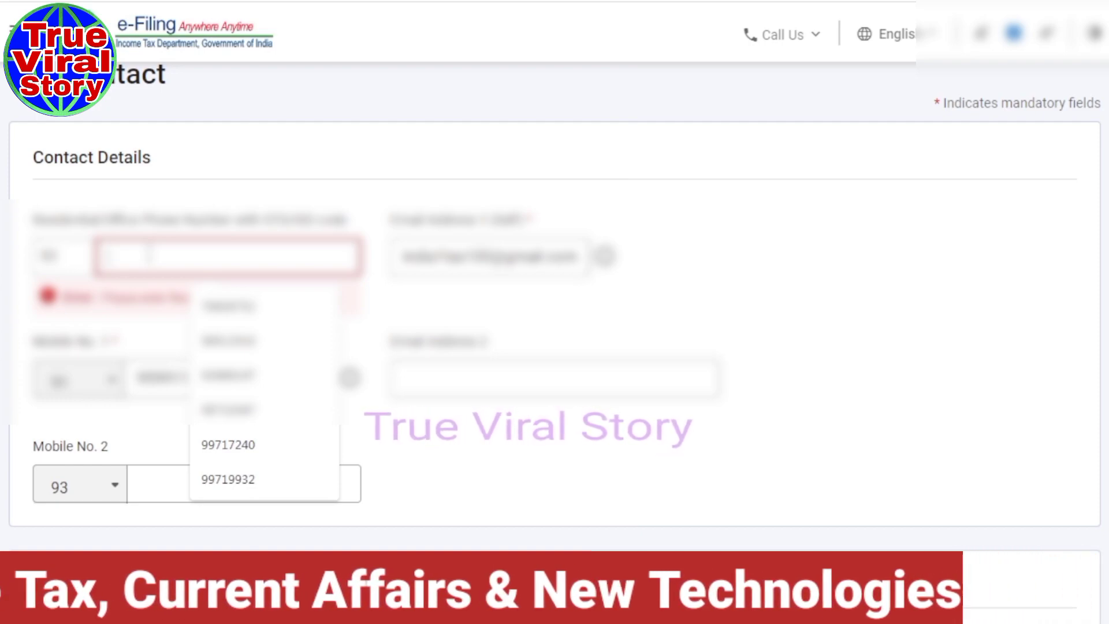
{"action": "type", "text": "9589"}
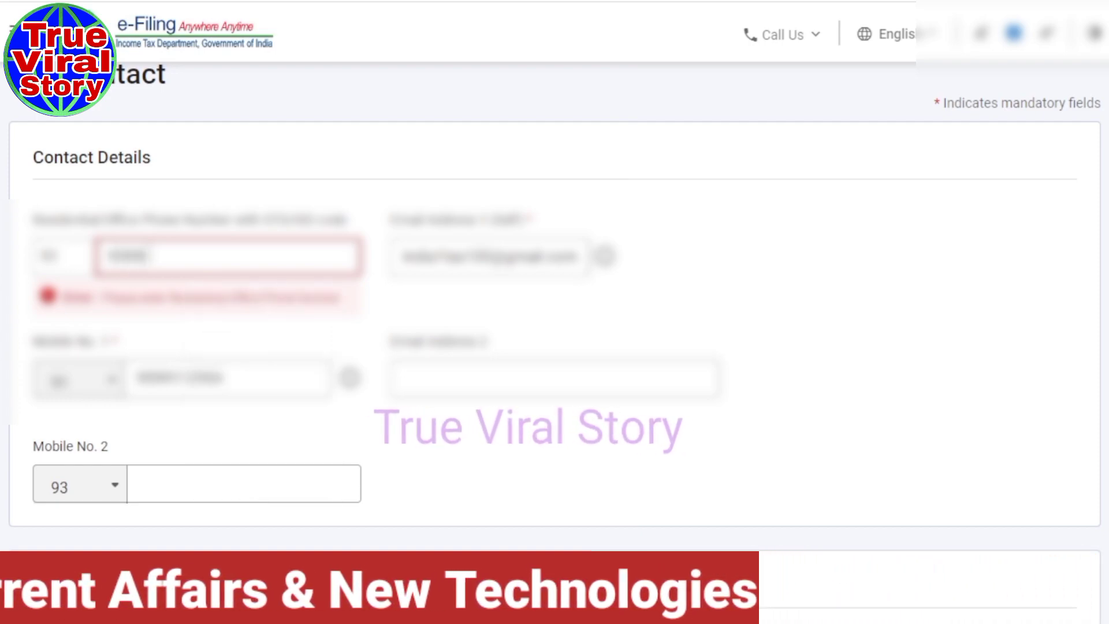
{"action": "type", "text": "11"}
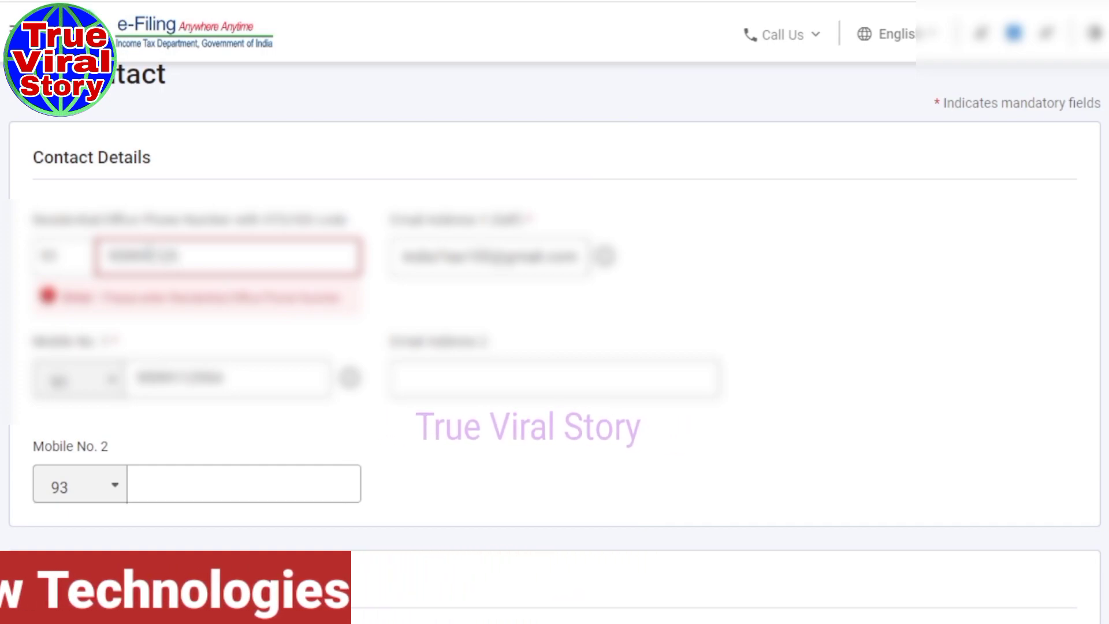
{"action": "left_click", "coordinate": [936, 306]}
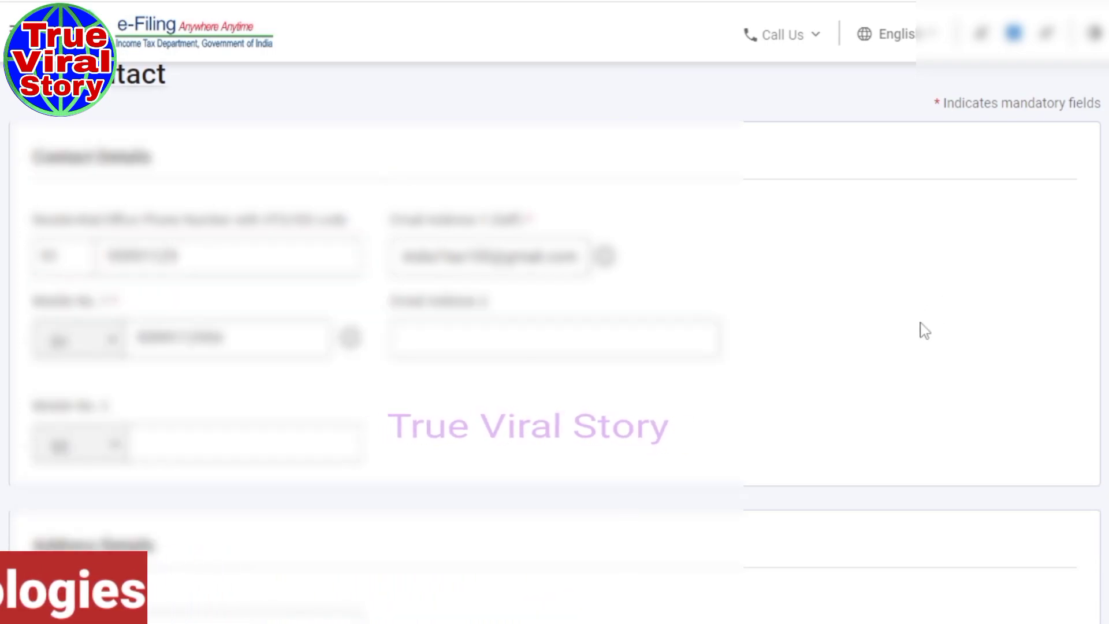
{"action": "scroll", "coordinate": [866, 370], "scroll_direction": "down", "scroll_amount": 2}
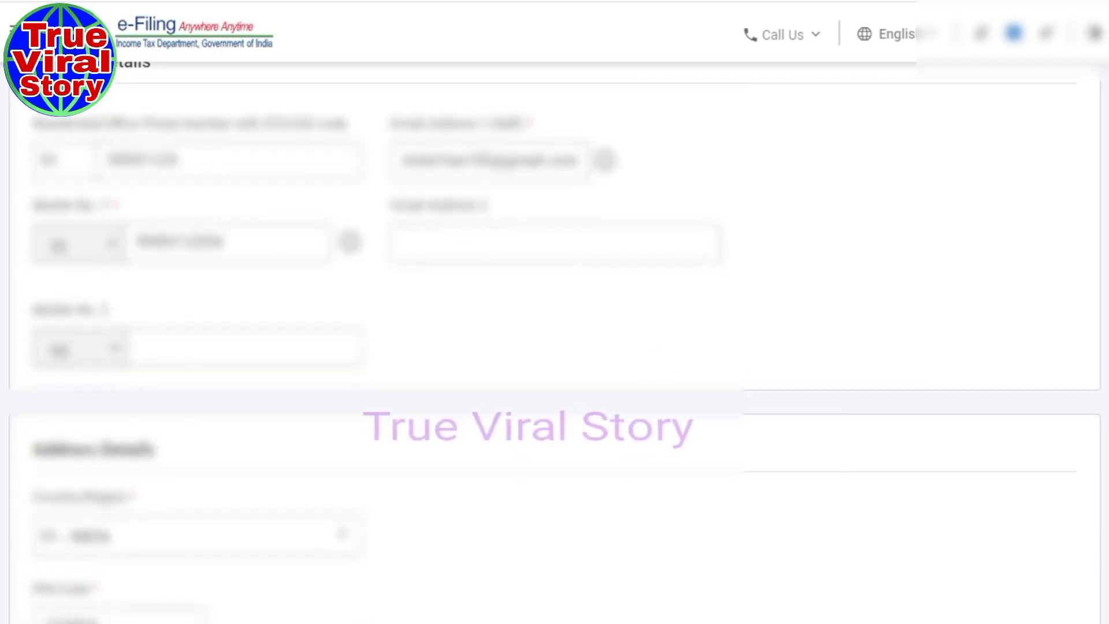
{"action": "scroll", "coordinate": [555, 341], "scroll_direction": "down", "scroll_amount": 6}
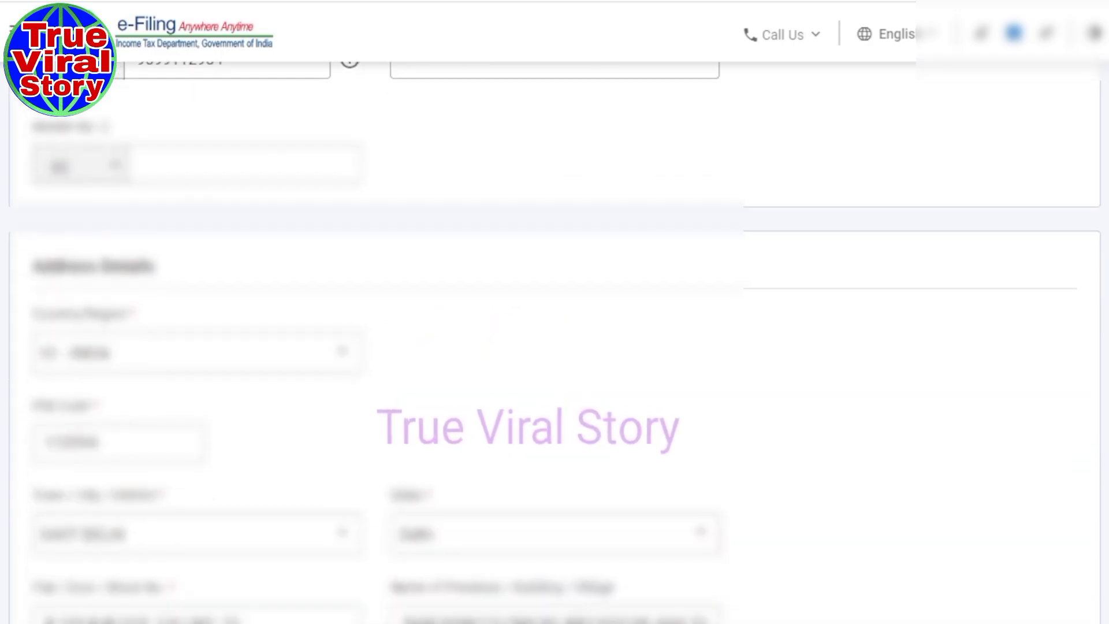
{"action": "scroll", "coordinate": [554, 341], "scroll_direction": "down", "scroll_amount": 3}
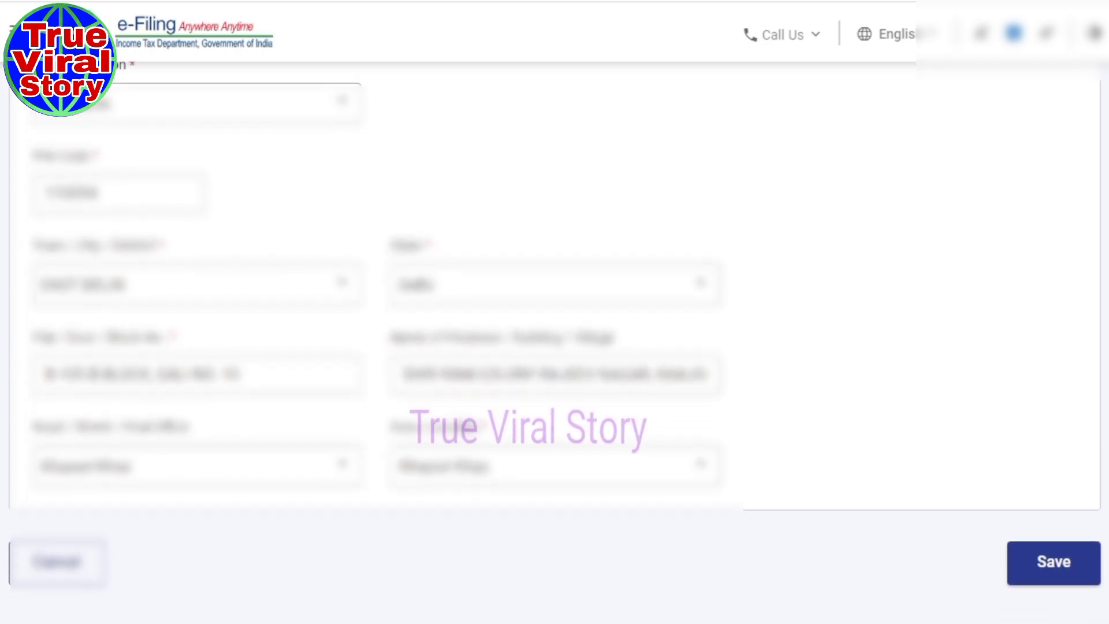
{"action": "scroll", "coordinate": [554, 341], "scroll_direction": "down", "scroll_amount": 1}
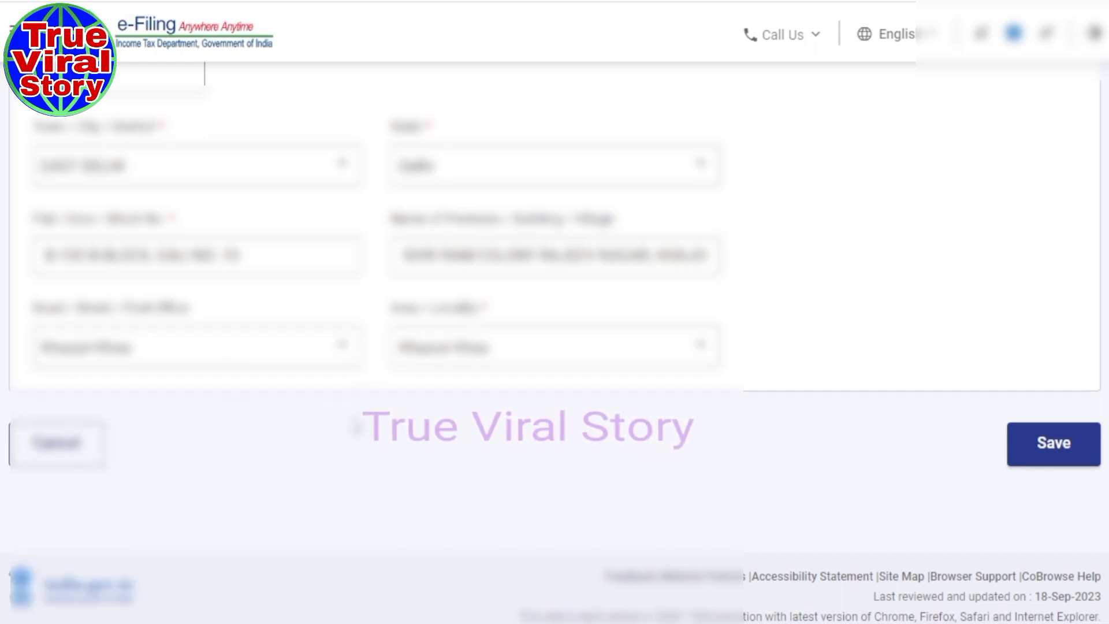
Save the edited contact details and review the Verify your personal information page.
{"action": "left_click", "coordinate": [1062, 448]}
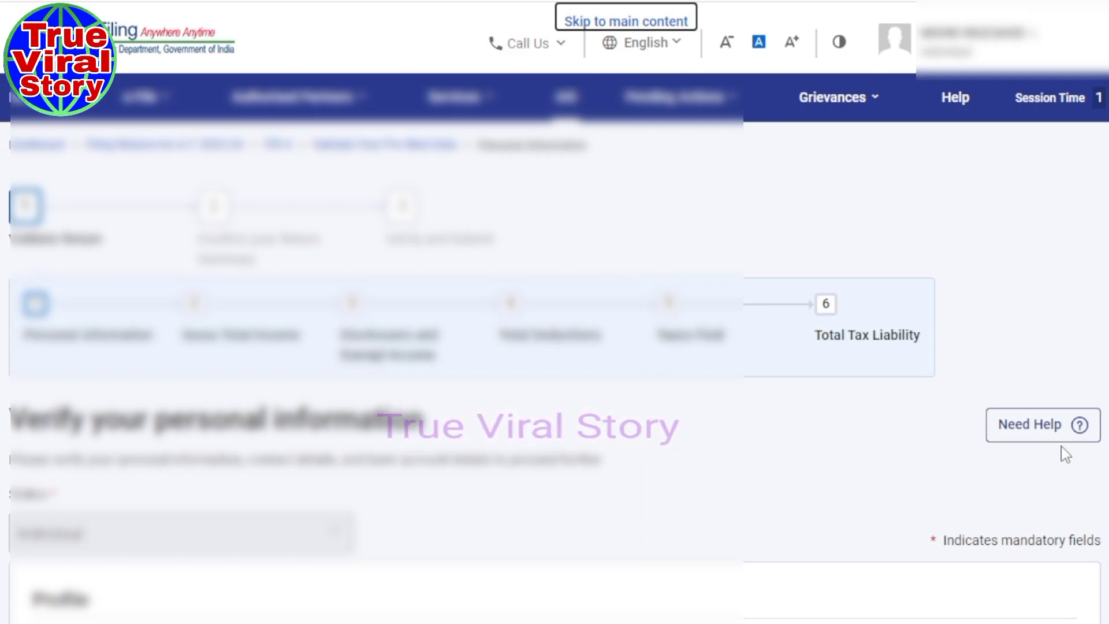
{"action": "scroll", "coordinate": [555, 346], "scroll_direction": "down", "scroll_amount": 5}
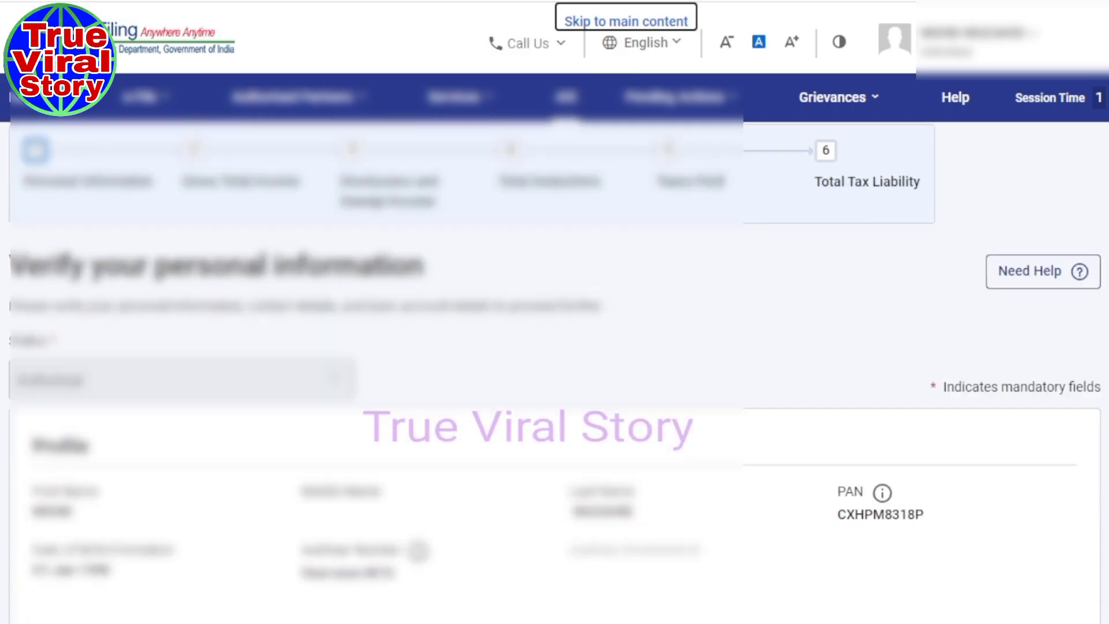
{"action": "scroll", "coordinate": [554, 347], "scroll_direction": "down", "scroll_amount": 10}
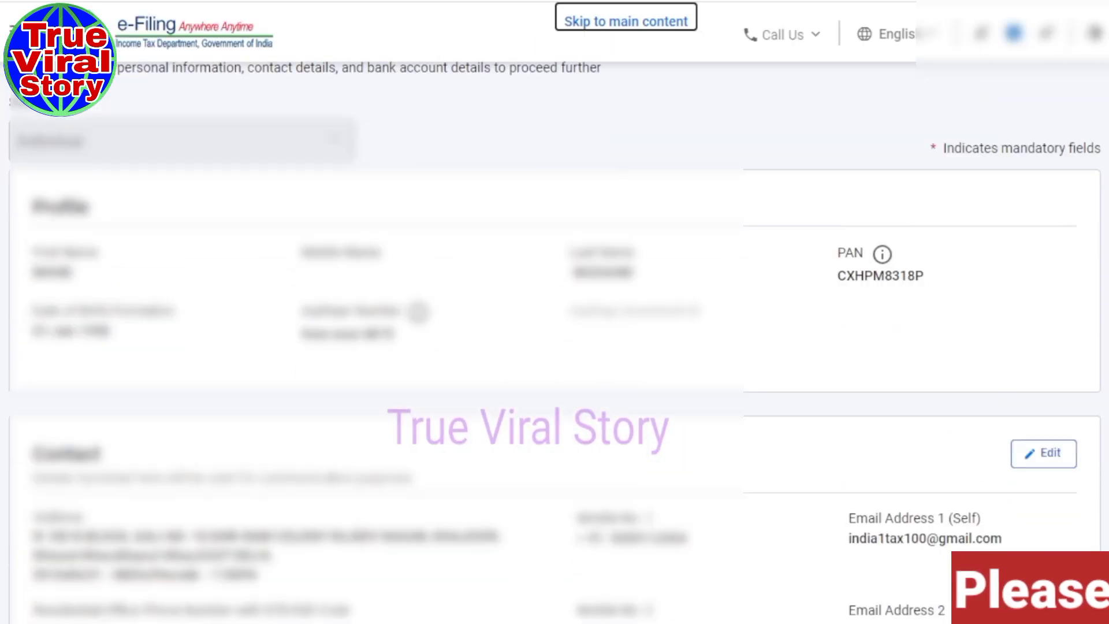
{"action": "scroll", "coordinate": [554, 346], "scroll_direction": "down", "scroll_amount": 5}
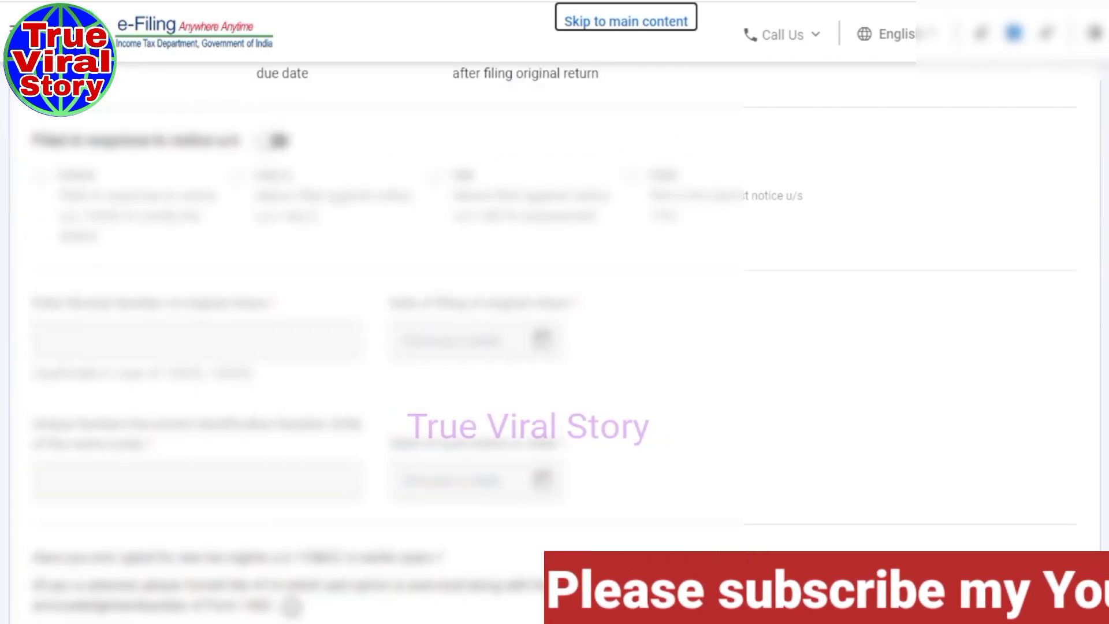
{"action": "scroll", "coordinate": [554, 289], "scroll_direction": "down", "scroll_amount": 10}
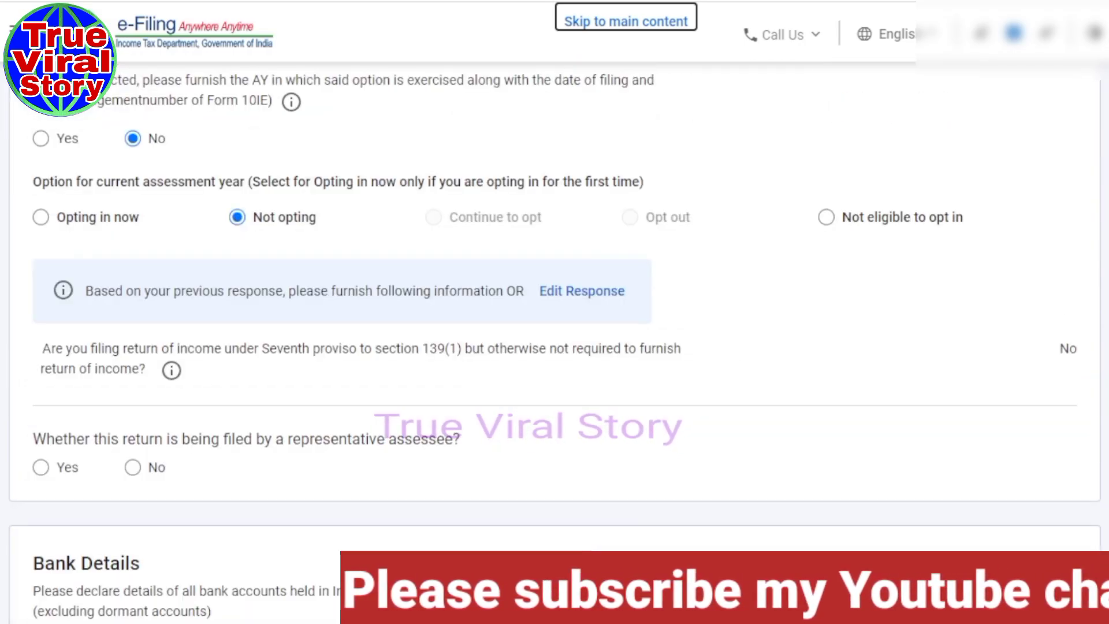
{"action": "scroll", "coordinate": [555, 288], "scroll_direction": "up", "scroll_amount": 5}
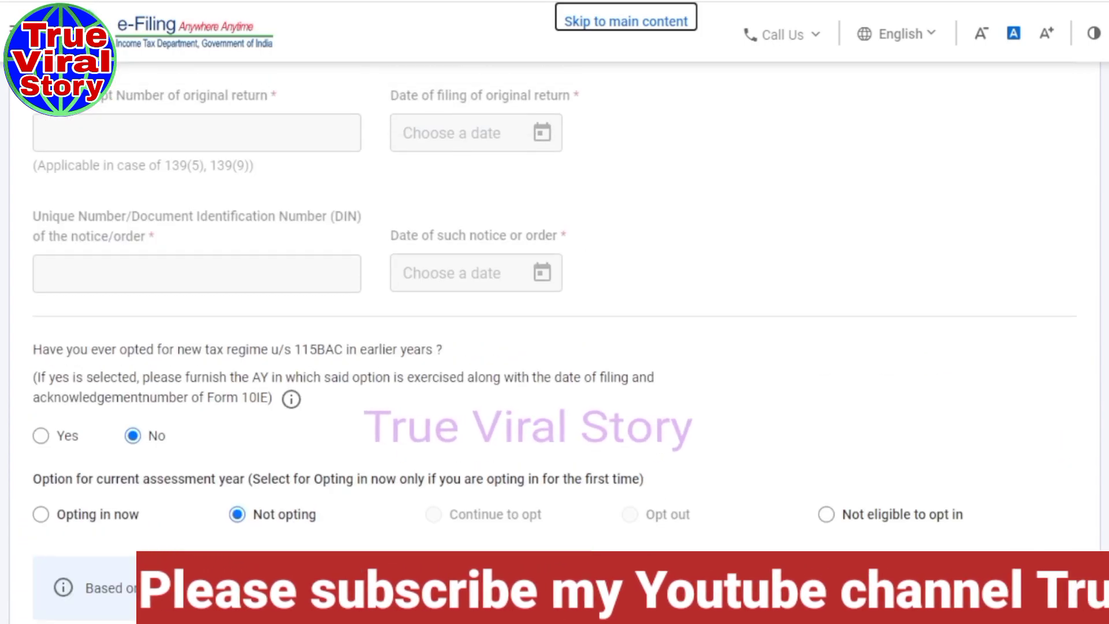
{"action": "scroll", "coordinate": [554, 289], "scroll_direction": "down", "scroll_amount": 1}
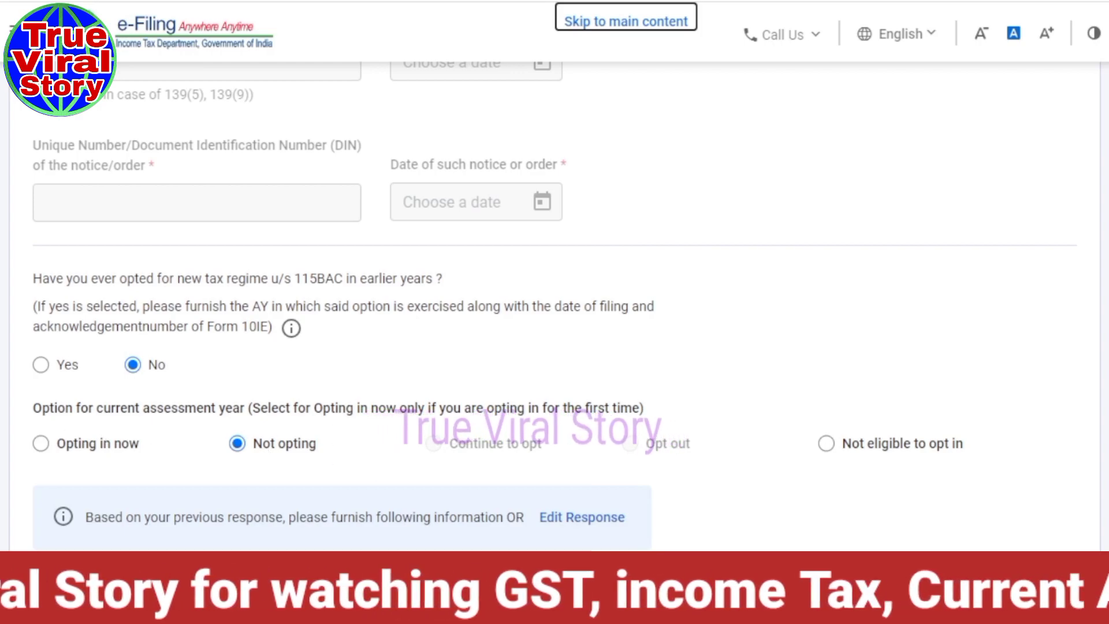
{"action": "scroll", "coordinate": [554, 288], "scroll_direction": "down", "scroll_amount": 5}
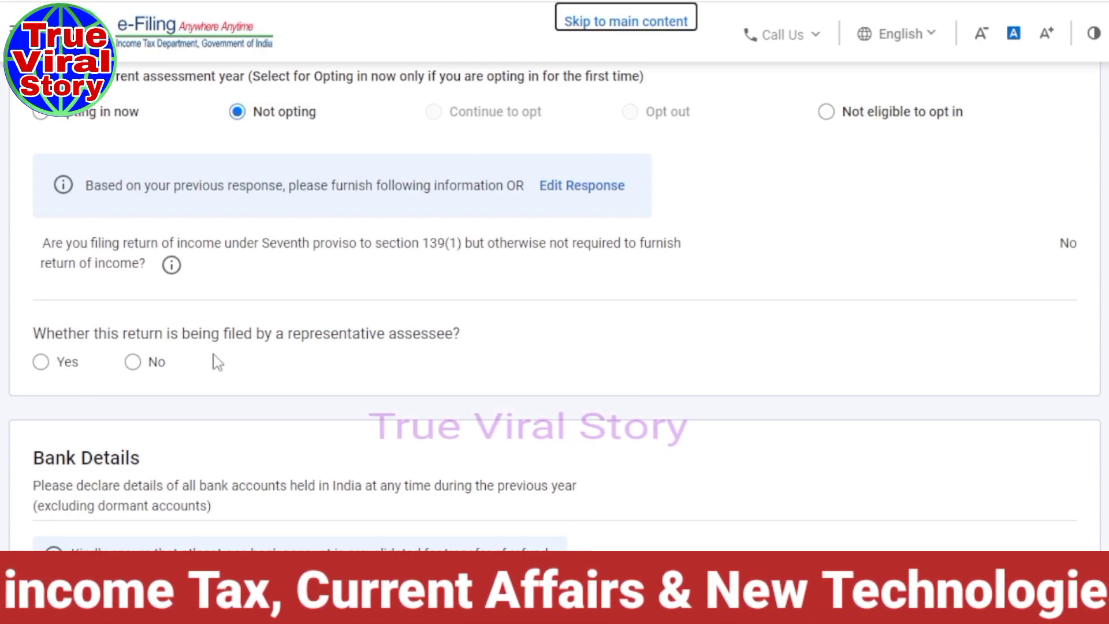
Answer No to the representative-assessee question and move down to Bank Details.
{"action": "left_click", "coordinate": [132, 362]}
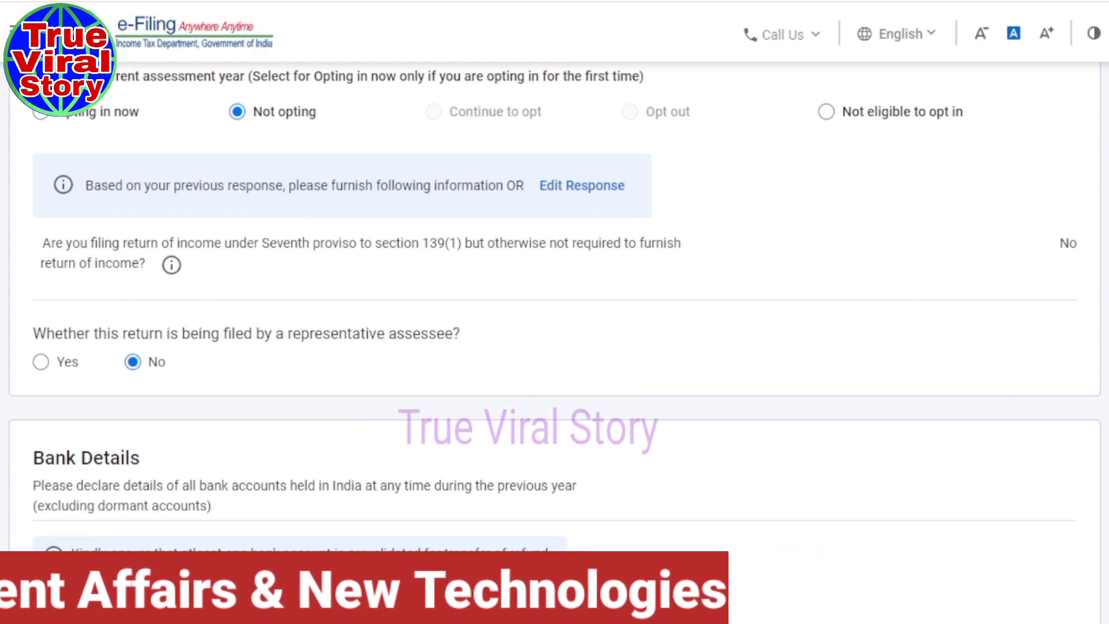
{"action": "scroll", "coordinate": [554, 347], "scroll_direction": "down", "scroll_amount": 5}
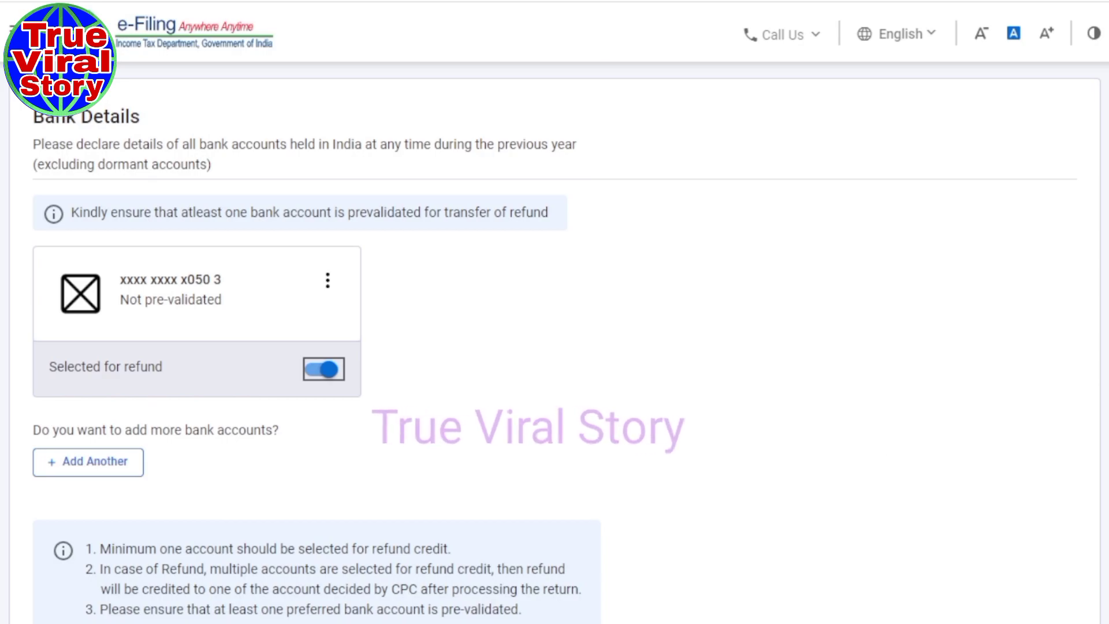
{"action": "scroll", "coordinate": [1029, 472], "scroll_direction": "down", "scroll_amount": 4}
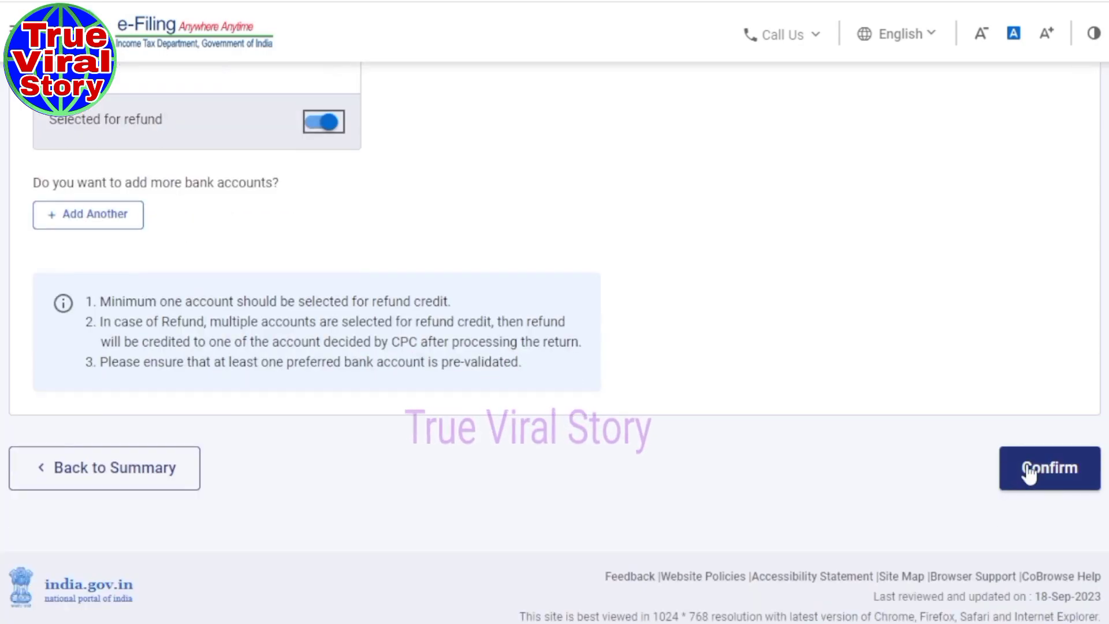
Confirm Personal Information and open the Gross Total Income section from the Return Summary.
{"action": "left_click", "coordinate": [1047, 478]}
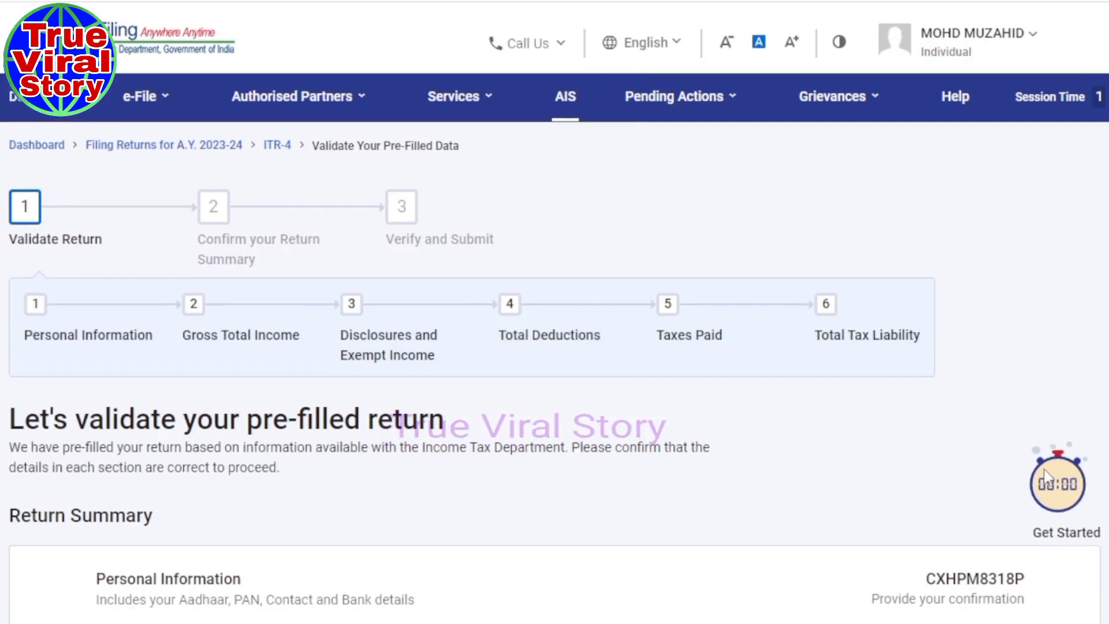
{"action": "scroll", "coordinate": [555, 373], "scroll_direction": "down", "scroll_amount": 4}
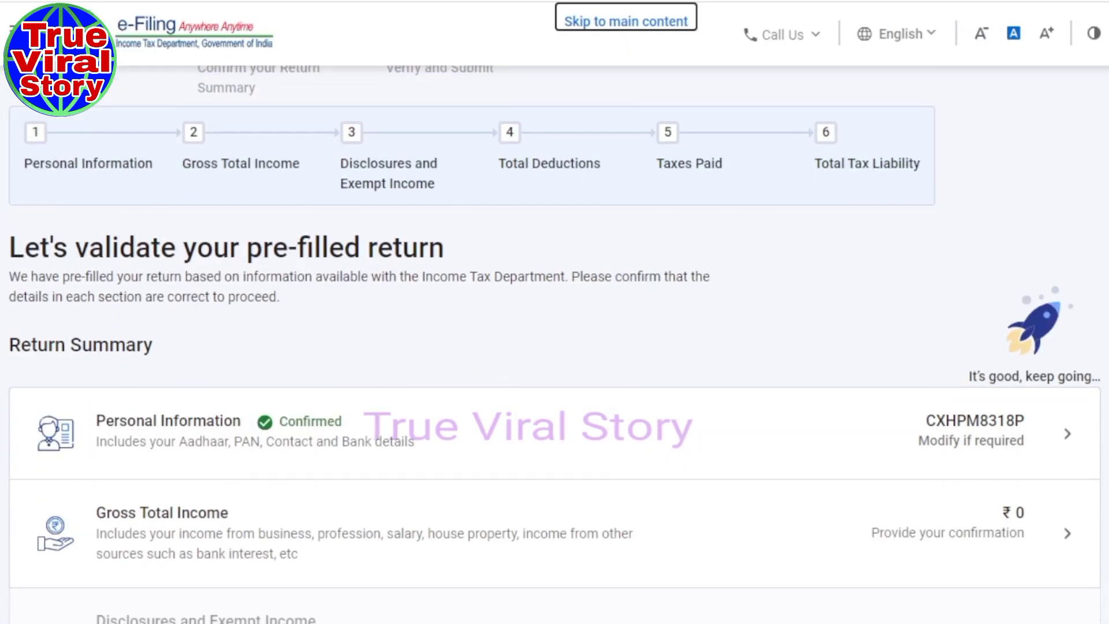
{"action": "scroll", "coordinate": [554, 372], "scroll_direction": "down", "scroll_amount": 2}
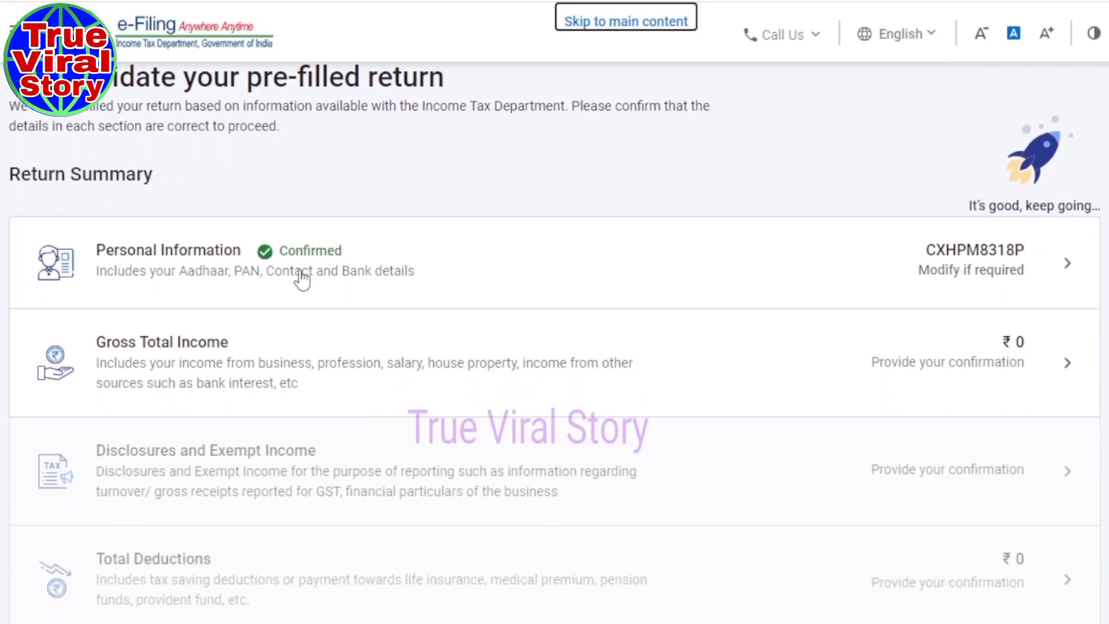
{"action": "left_click", "coordinate": [149, 361]}
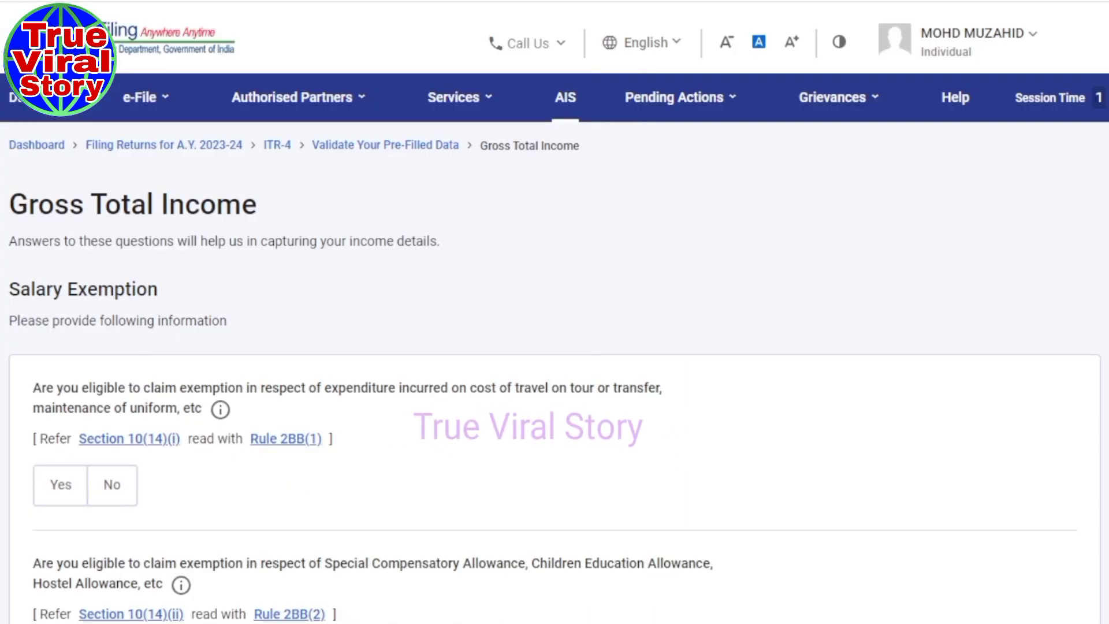
Answer No to the travel, special allowance, HRA, LTA and other salary exemption questions.
{"action": "scroll", "coordinate": [555, 370], "scroll_direction": "down", "scroll_amount": 5}
{"action": "scroll", "coordinate": [554, 370], "scroll_direction": "down", "scroll_amount": 7}
{"action": "scroll", "coordinate": [554, 369], "scroll_direction": "up", "scroll_amount": 5}
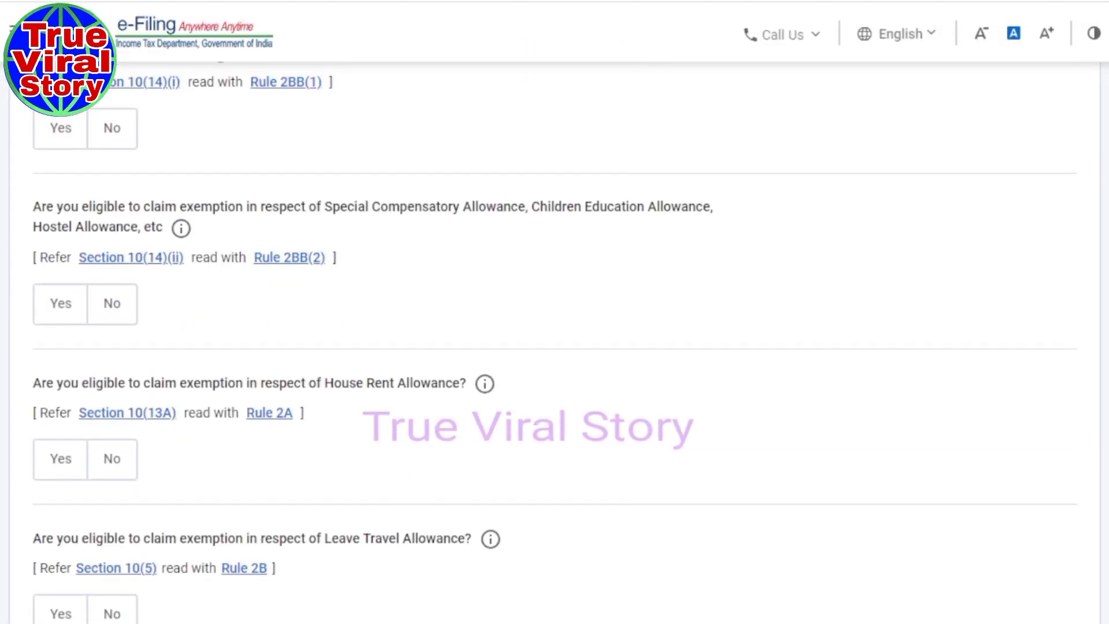
{"action": "scroll", "coordinate": [554, 369], "scroll_direction": "up", "scroll_amount": 1}
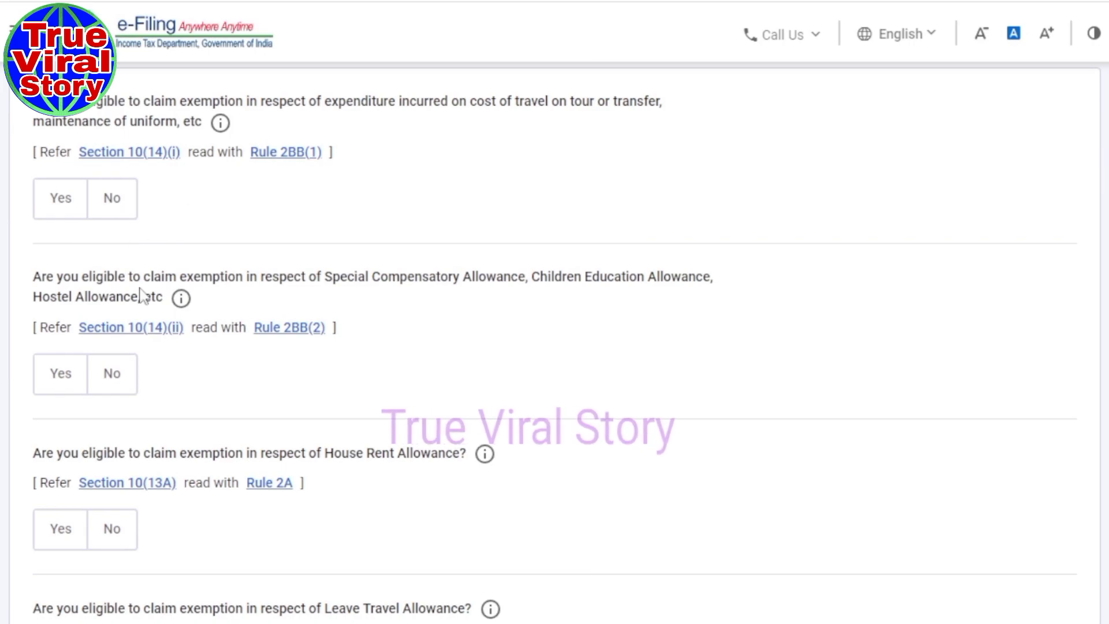
{"action": "left_click", "coordinate": [113, 203]}
{"action": "left_click", "coordinate": [112, 394]}
{"action": "left_click", "coordinate": [115, 550]}
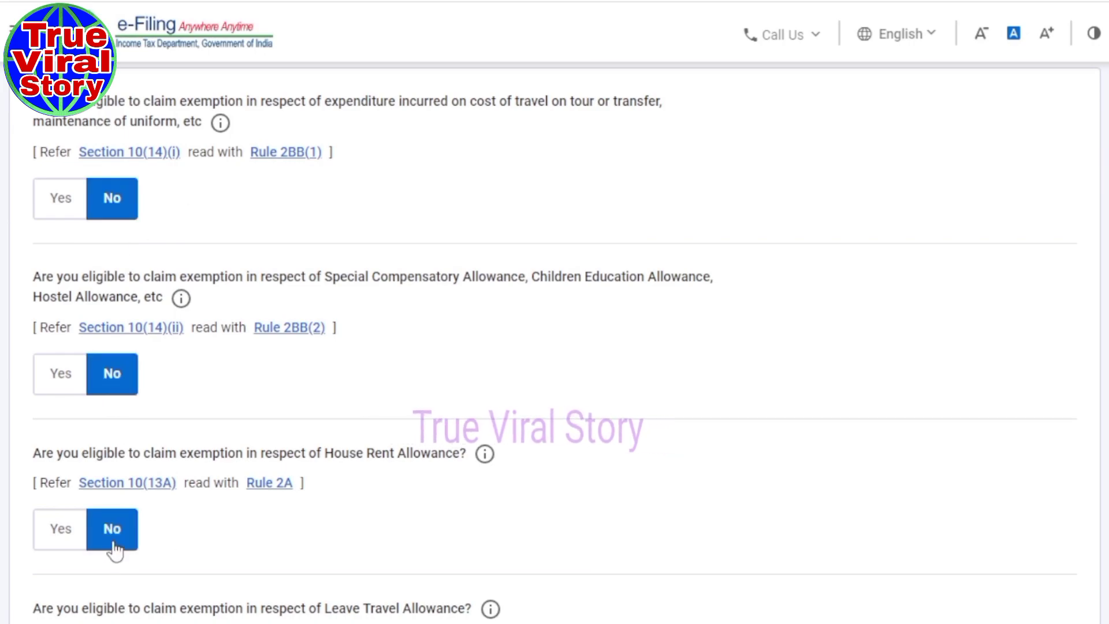
{"action": "triple_click", "coordinate": [248, 453]}
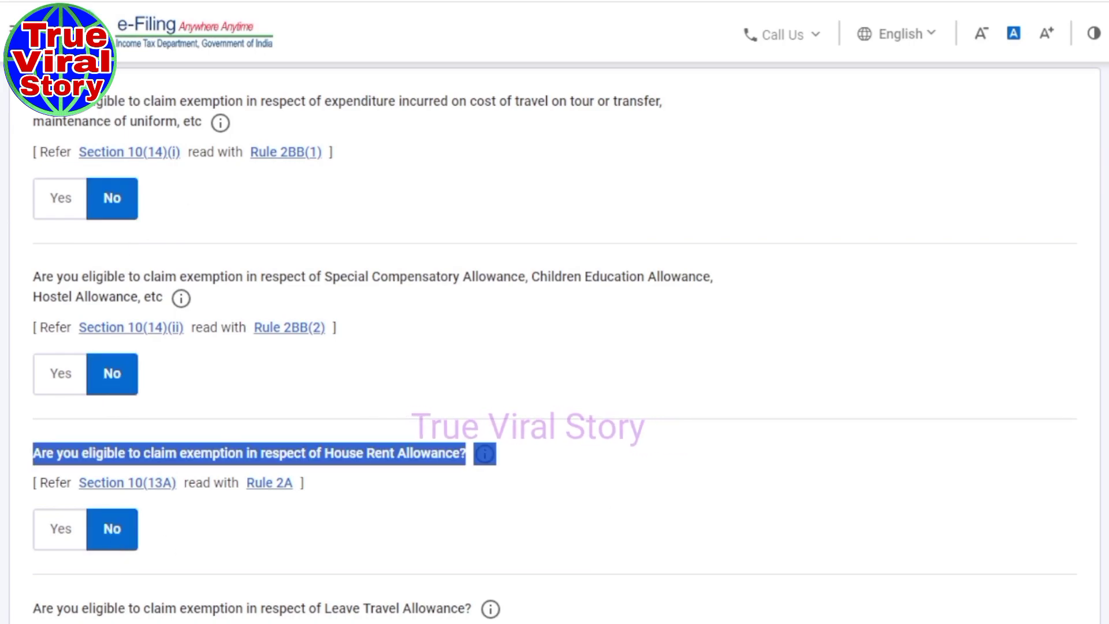
{"action": "scroll", "coordinate": [248, 495], "scroll_direction": "down", "scroll_amount": 5}
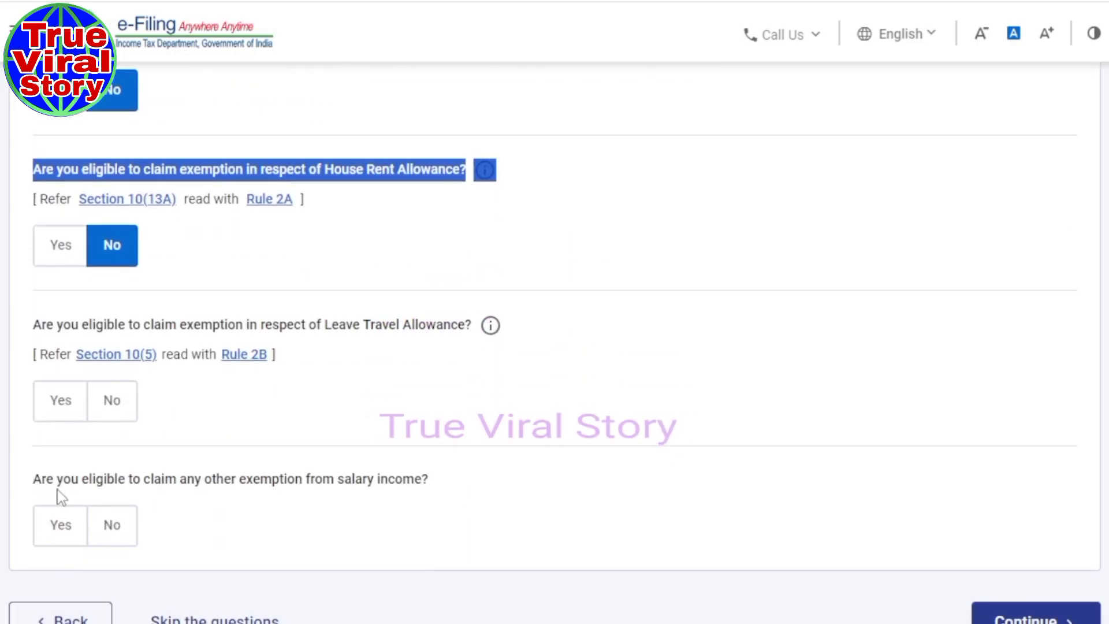
{"action": "left_click", "coordinate": [112, 399]}
{"action": "left_click", "coordinate": [106, 527]}
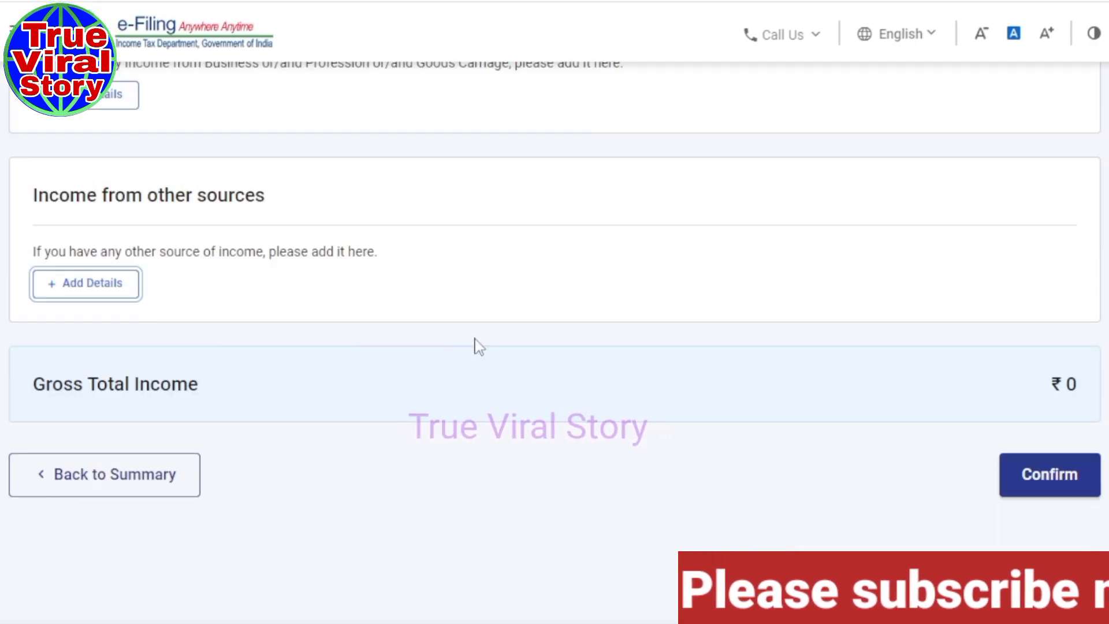
{"action": "scroll", "coordinate": [479, 346], "scroll_direction": "up", "scroll_amount": 5}
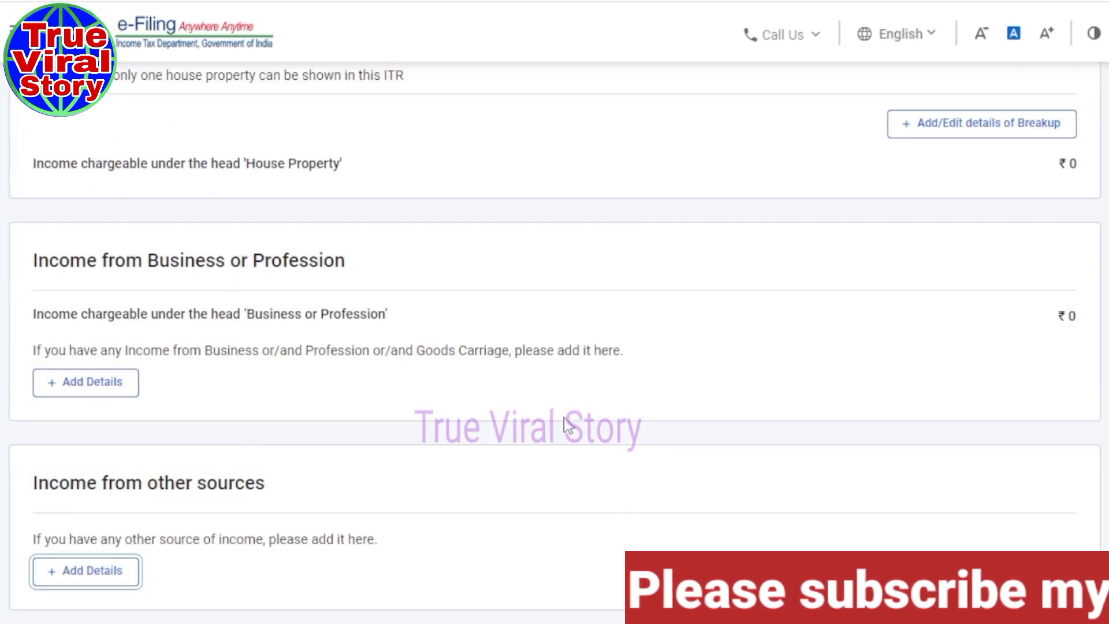
Add details under Income from Business or Profession, showing the TRADING business with code 09028.
{"action": "scroll", "coordinate": [572, 426], "scroll_direction": "down", "scroll_amount": 3}
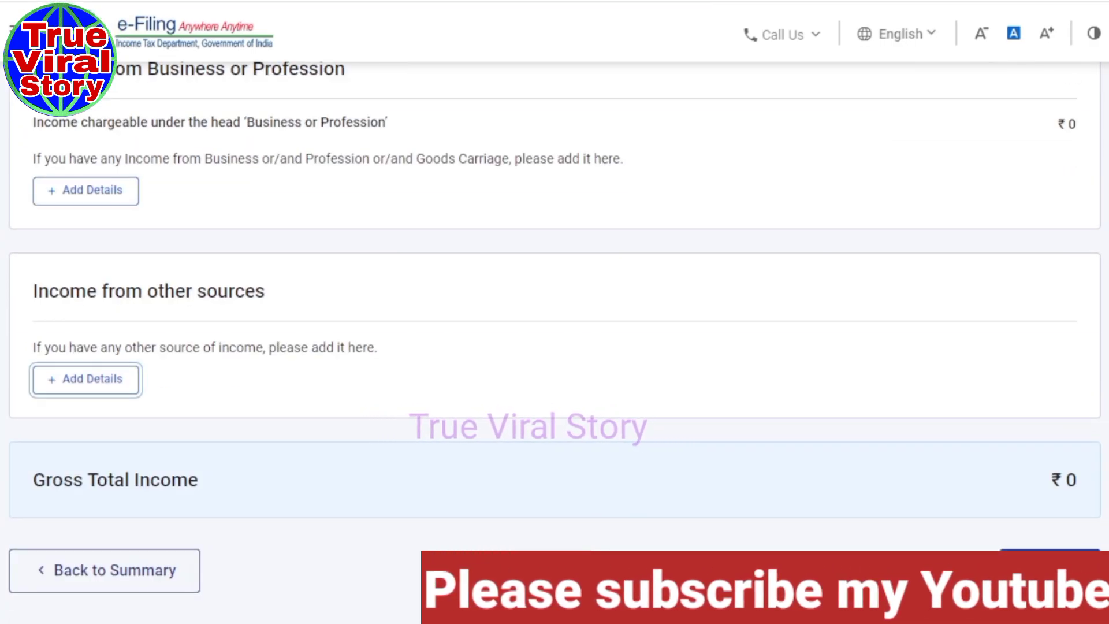
{"action": "scroll", "coordinate": [555, 333], "scroll_direction": "up", "scroll_amount": 15}
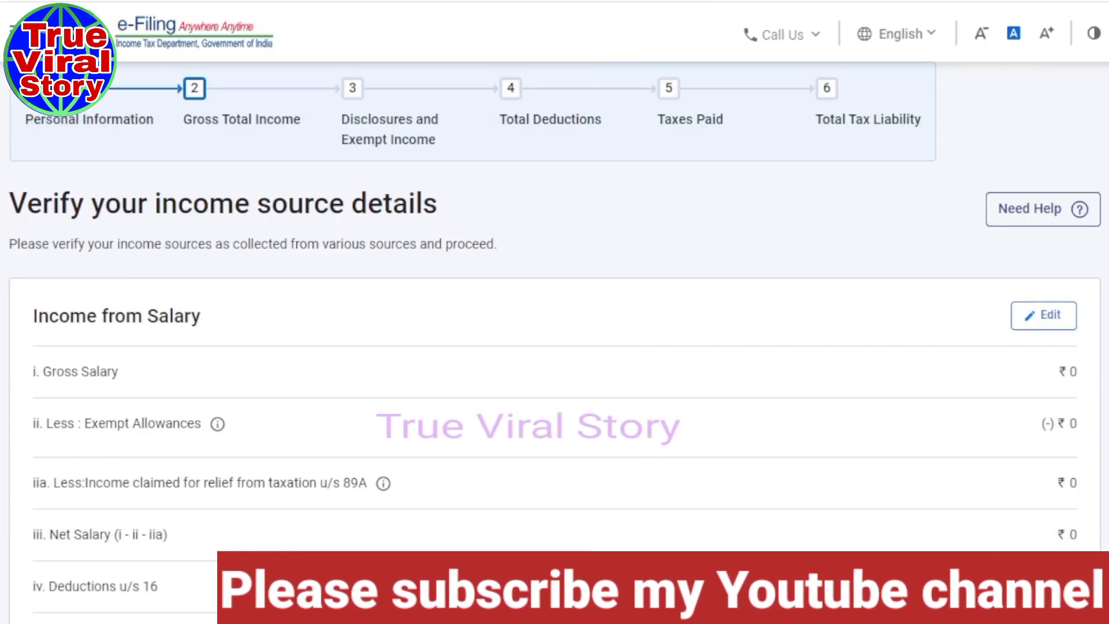
{"action": "scroll", "coordinate": [555, 332], "scroll_direction": "up", "scroll_amount": 2}
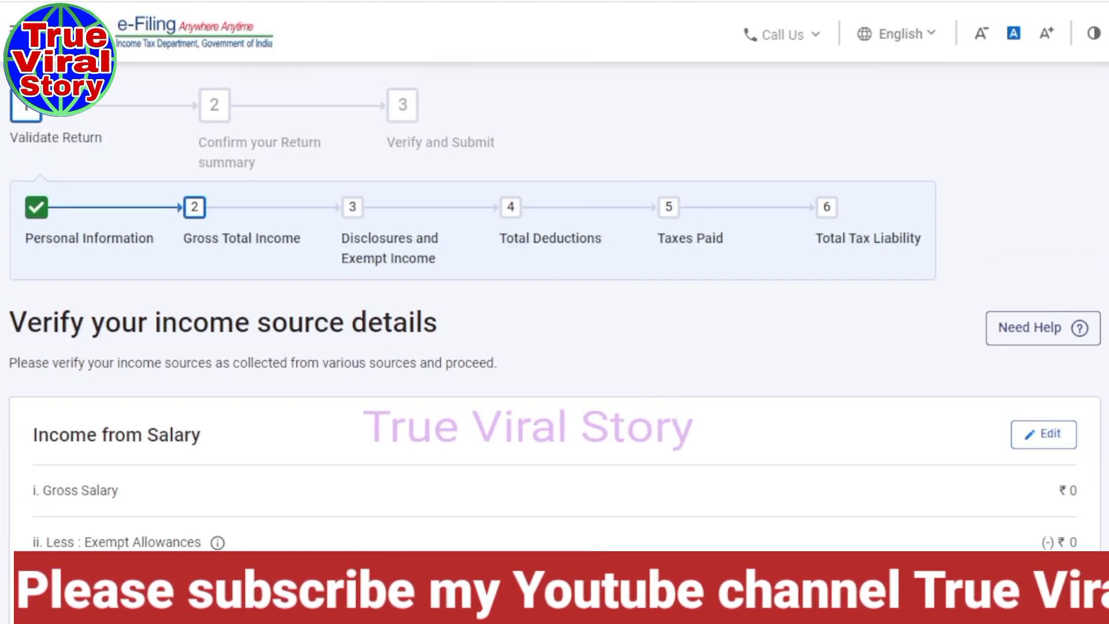
{"action": "scroll", "coordinate": [554, 332], "scroll_direction": "down", "scroll_amount": 10}
{"action": "scroll", "coordinate": [555, 339], "scroll_direction": "down", "scroll_amount": 4}
{"action": "scroll", "coordinate": [555, 332], "scroll_direction": "down", "scroll_amount": 2}
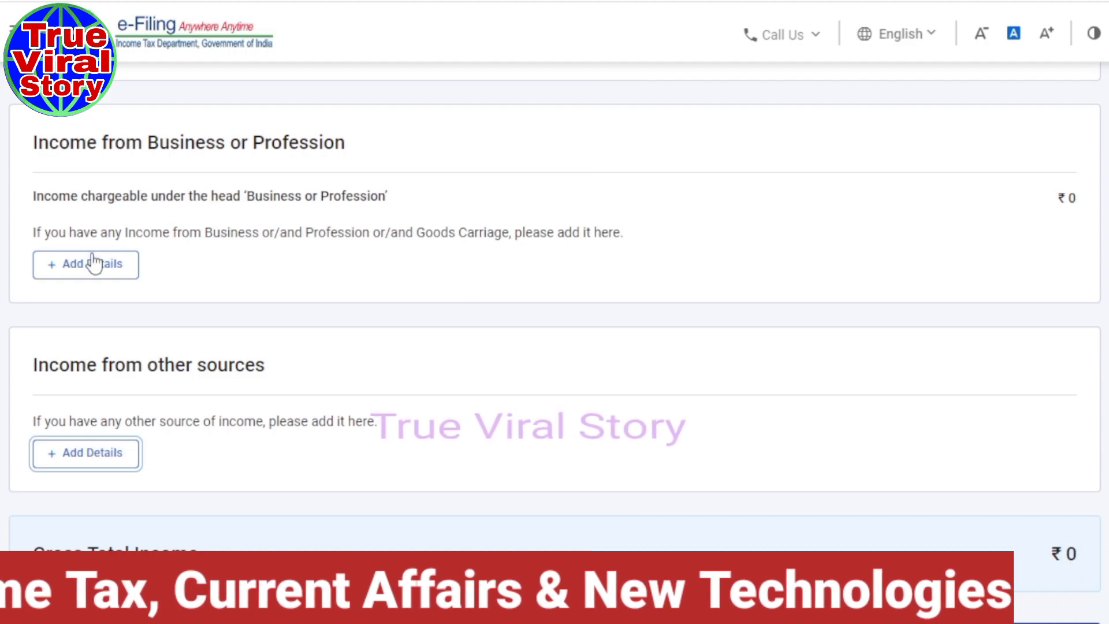
{"action": "left_click", "coordinate": [97, 273]}
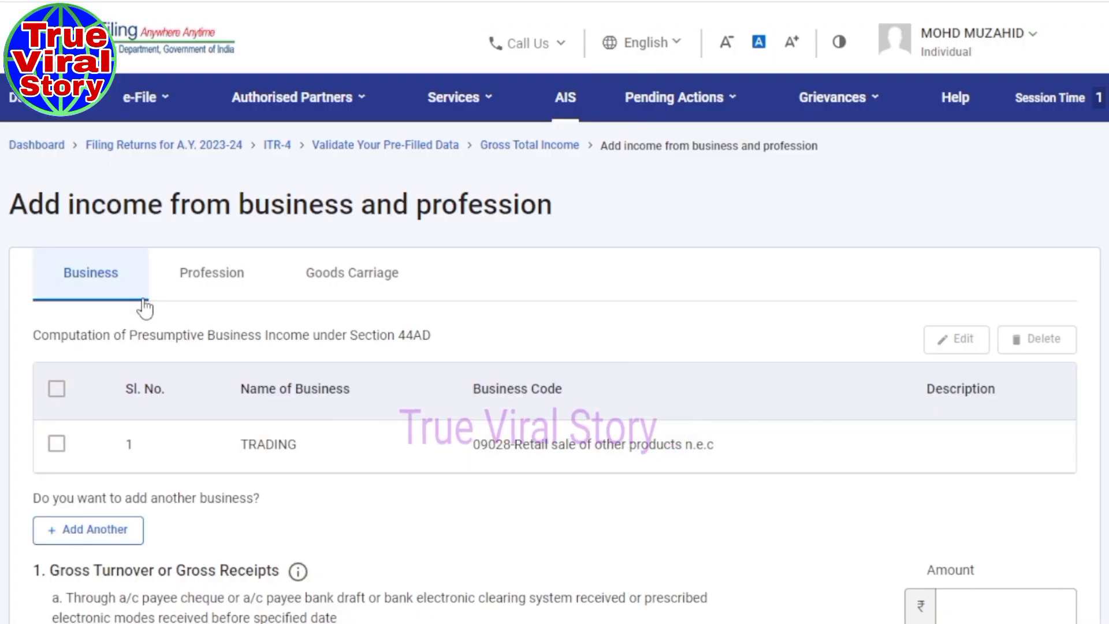
{"action": "left_click", "coordinate": [89, 283]}
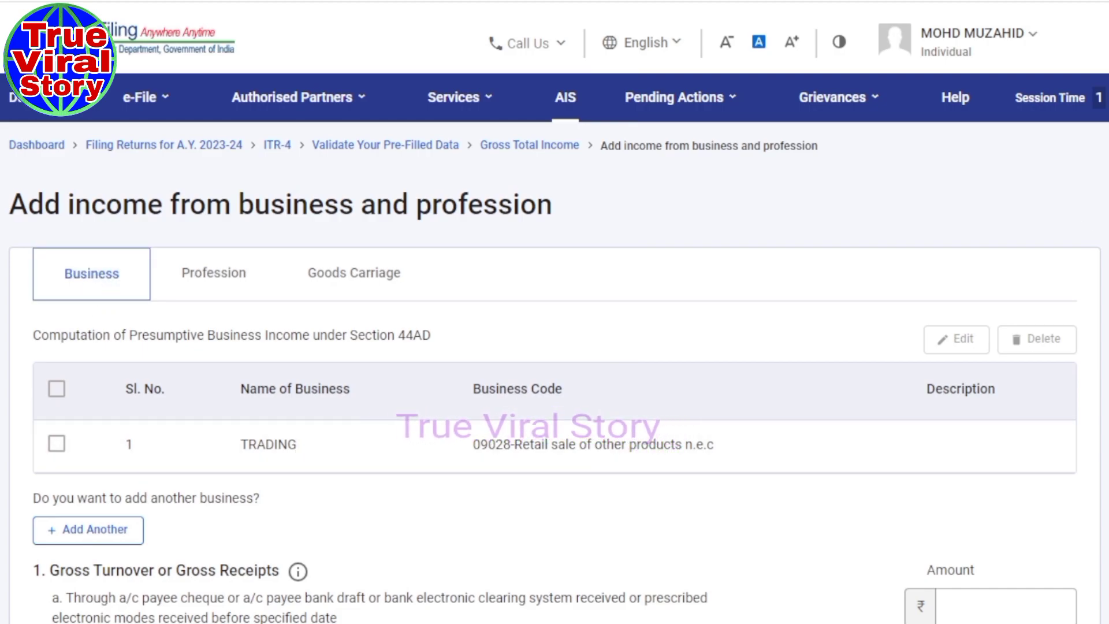
{"action": "scroll", "coordinate": [555, 375], "scroll_direction": "down", "scroll_amount": 2}
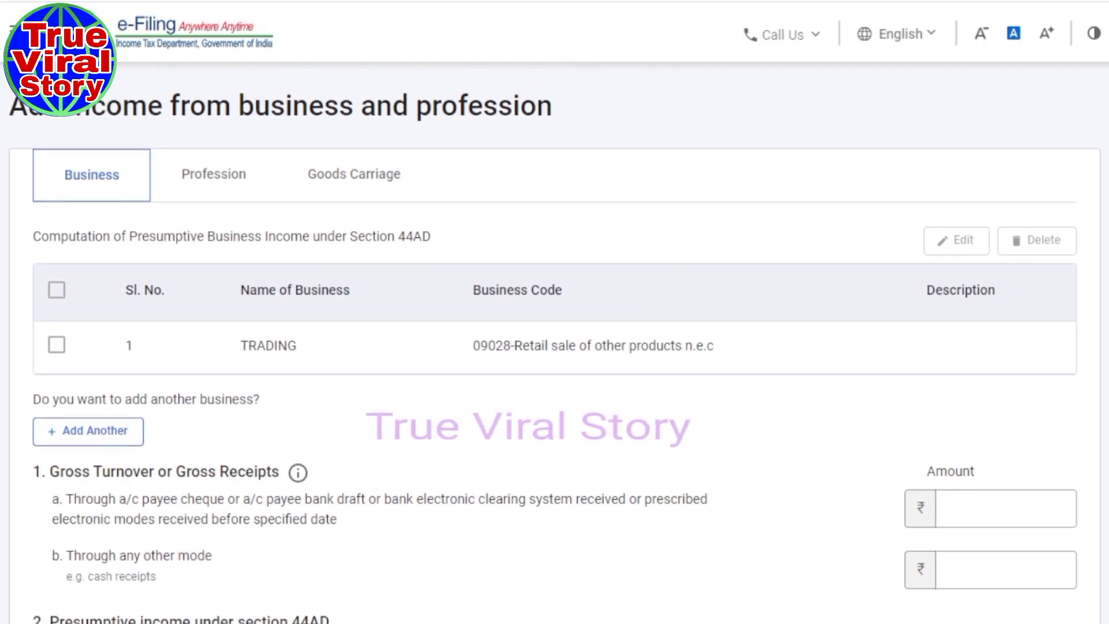
{"action": "scroll", "coordinate": [991, 254], "scroll_direction": "down", "scroll_amount": 1}
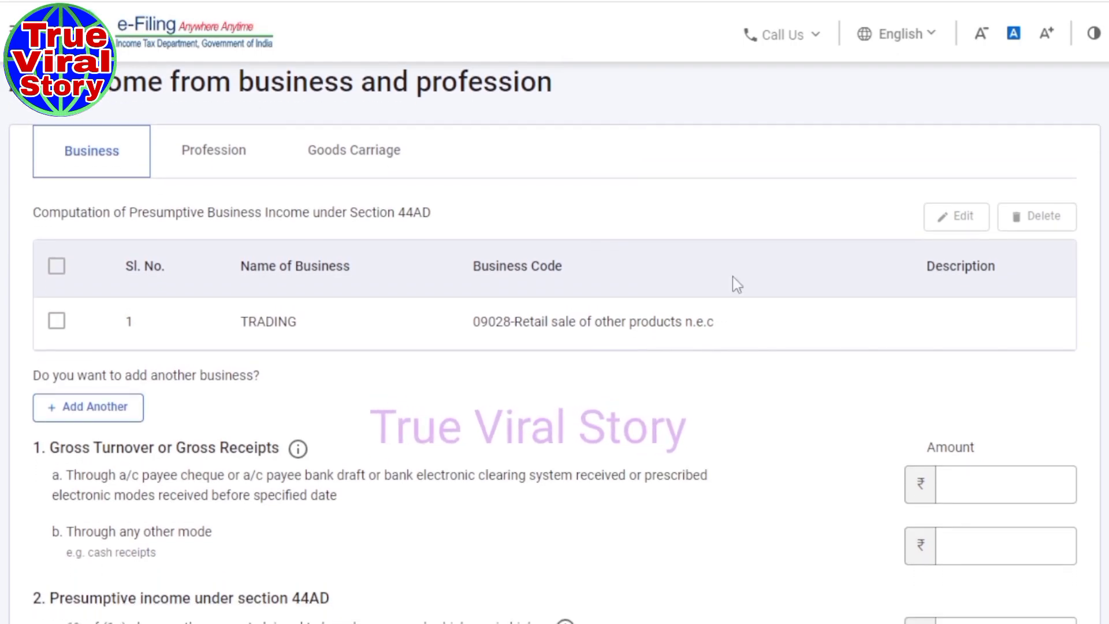
{"action": "left_click_drag", "start_coordinate": [238, 324], "coordinate": [731, 327]}
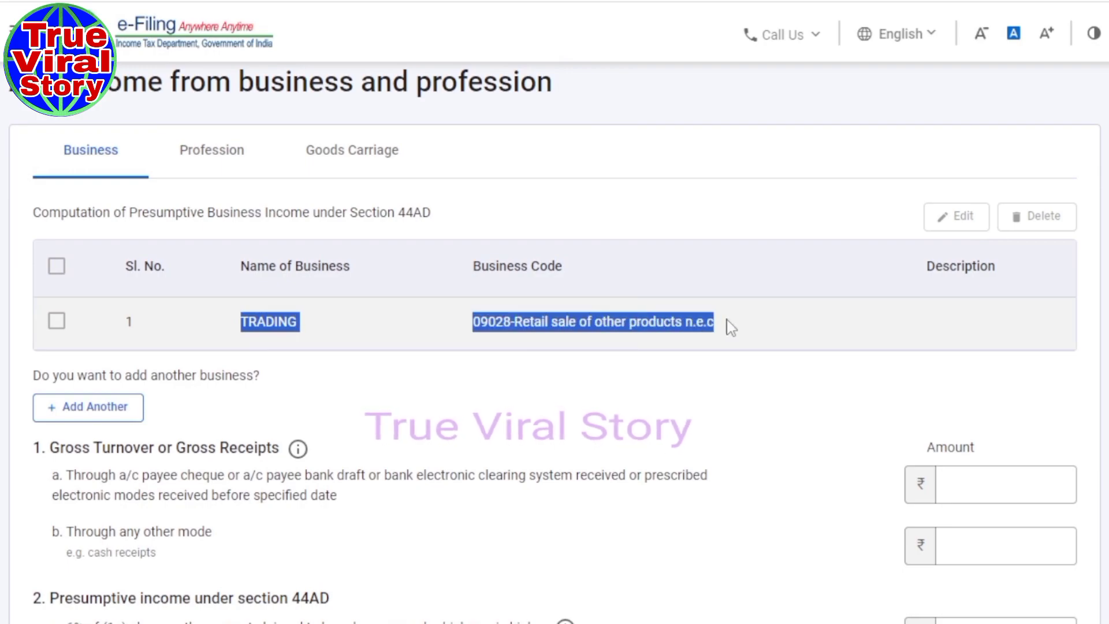
{"action": "left_click", "coordinate": [604, 327]}
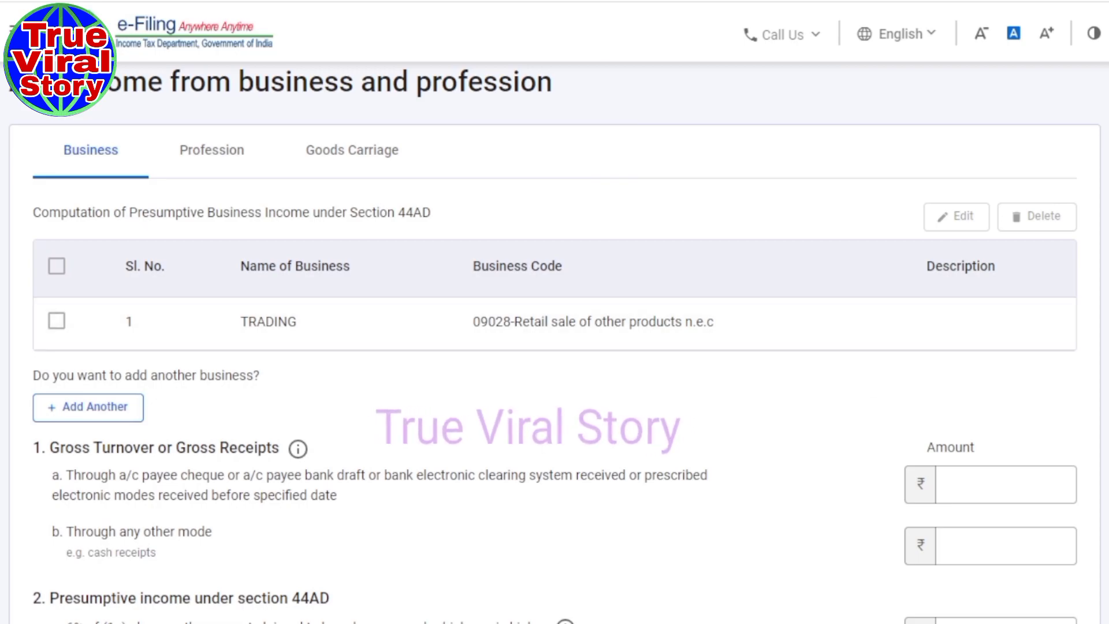
{"action": "scroll", "coordinate": [554, 341], "scroll_direction": "down", "scroll_amount": 4}
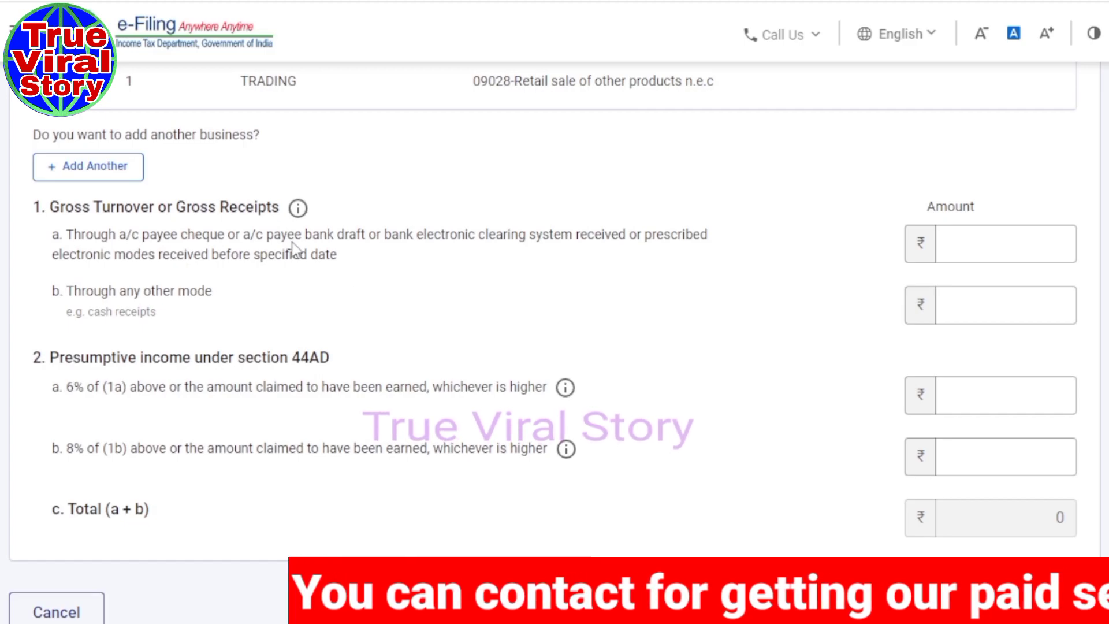
Fill the turnover fields, enter 249800 as 8% presumptive income in 2b, and add it.
{"action": "left_click", "coordinate": [997, 313]}
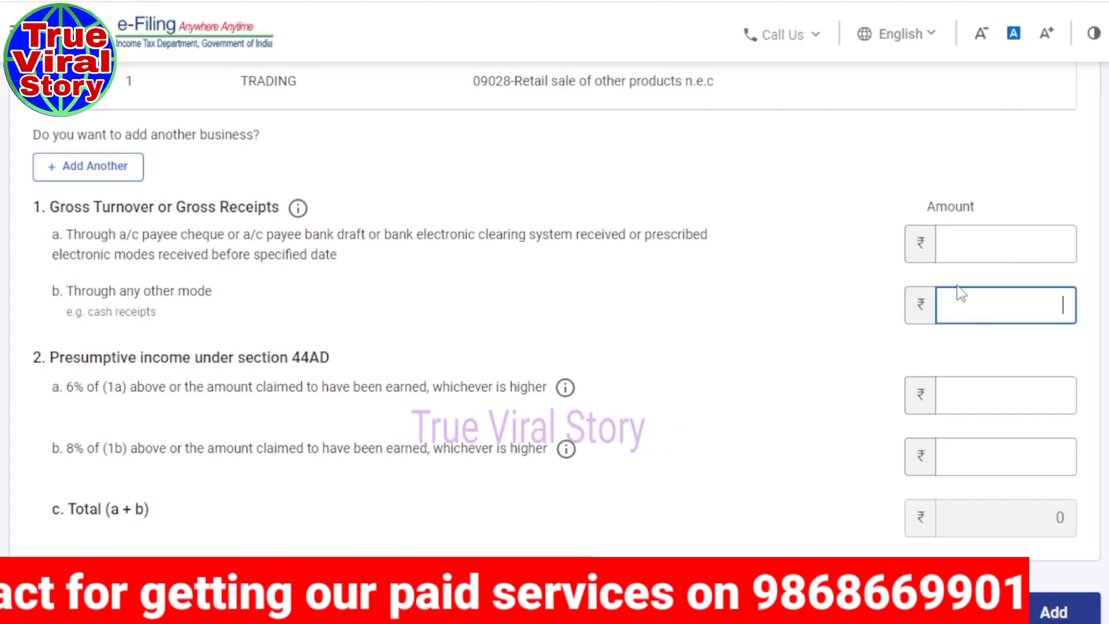
{"action": "left_click", "coordinate": [960, 252]}
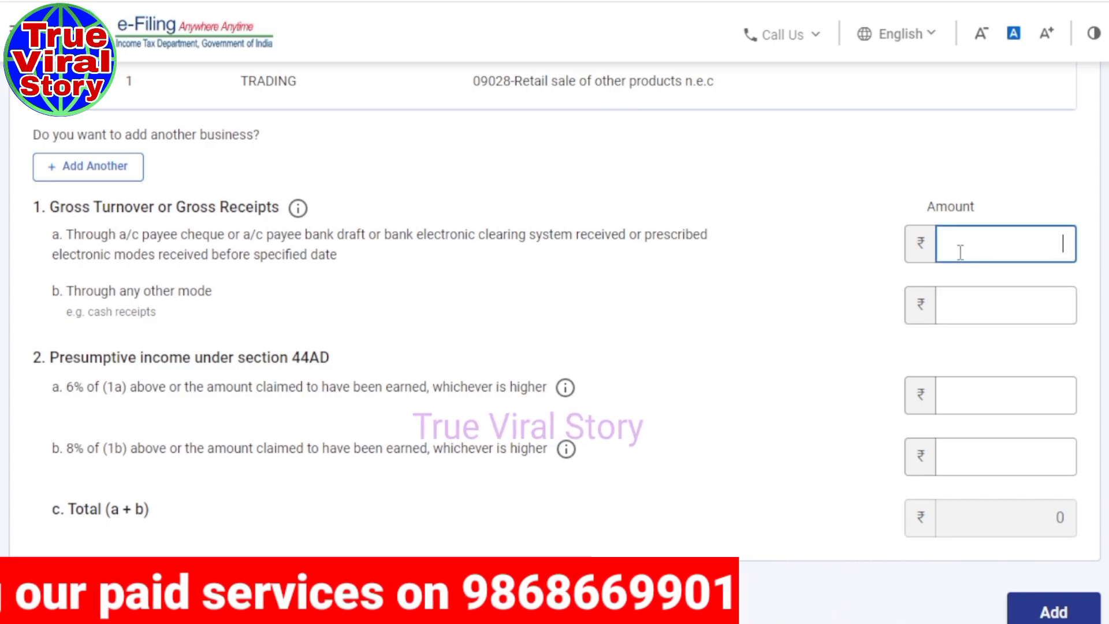
{"action": "left_click", "coordinate": [972, 300]}
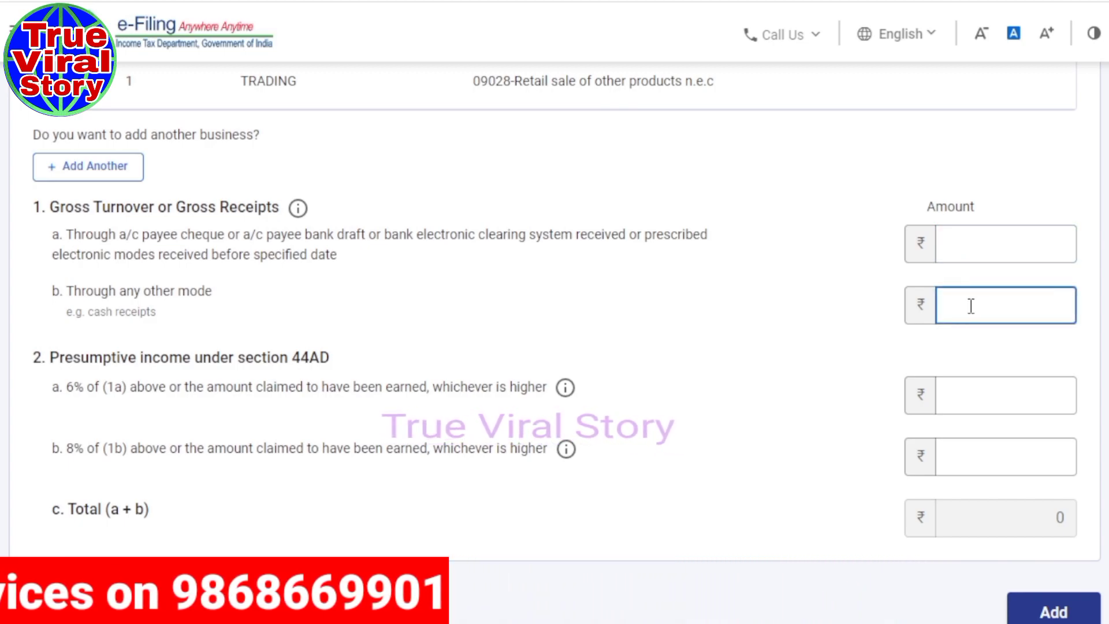
{"action": "left_click", "coordinate": [971, 252]}
{"action": "left_click", "coordinate": [973, 313]}
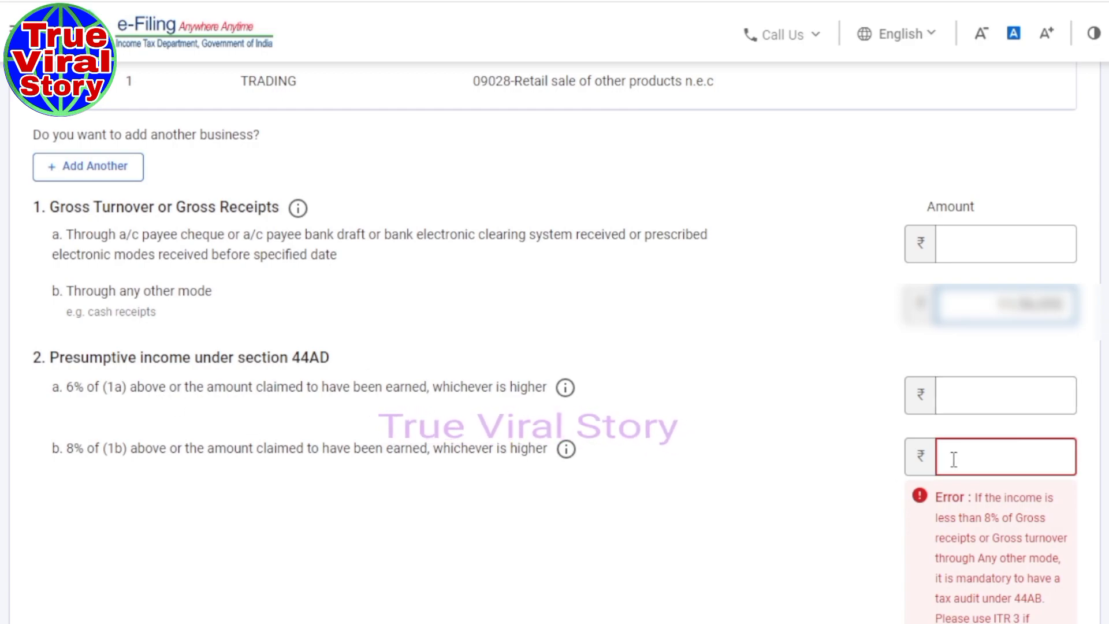
{"action": "left_click", "coordinate": [973, 456]}
{"action": "type", "text": "249800"}
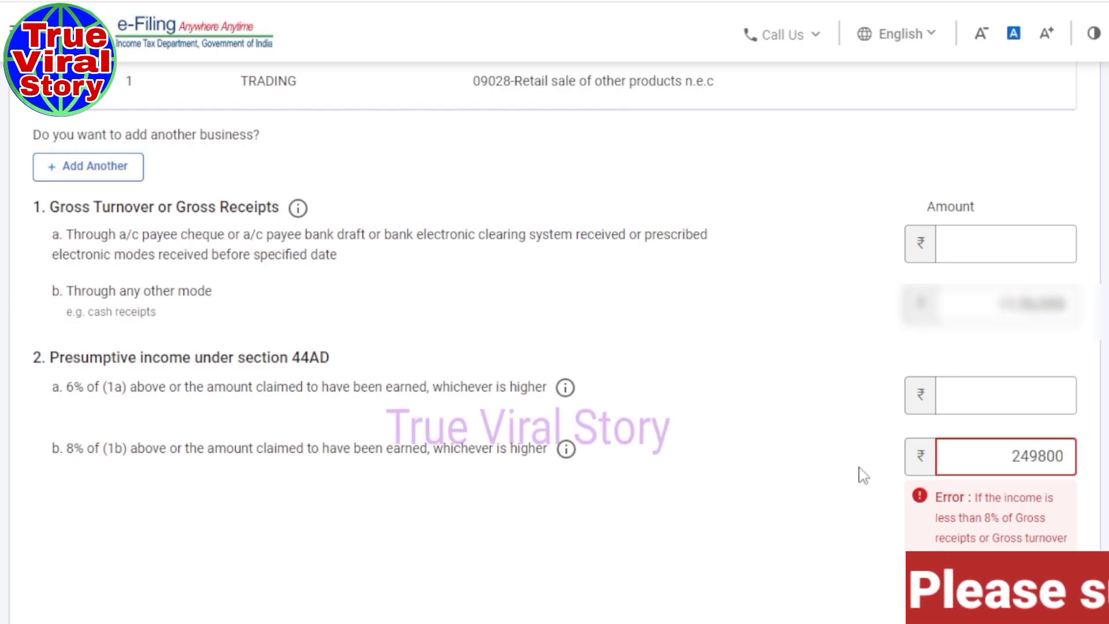
{"action": "left_click", "coordinate": [841, 470]}
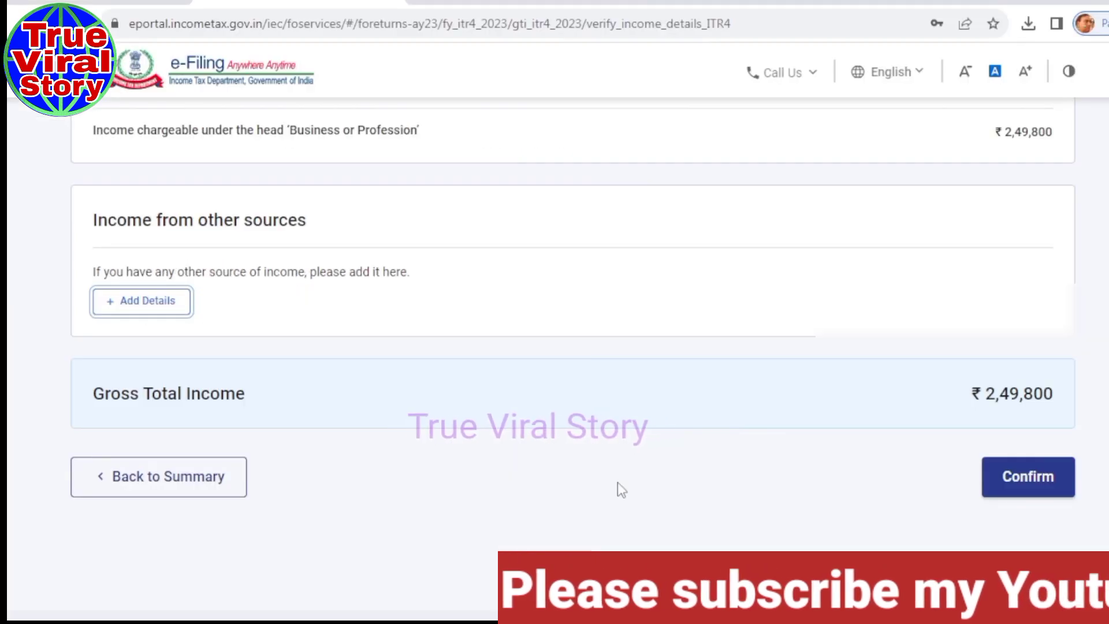
Confirm Gross Total Income of ₹2,49,800 and open Disclosures and Exempt Income.
{"action": "left_click", "coordinate": [1039, 488]}
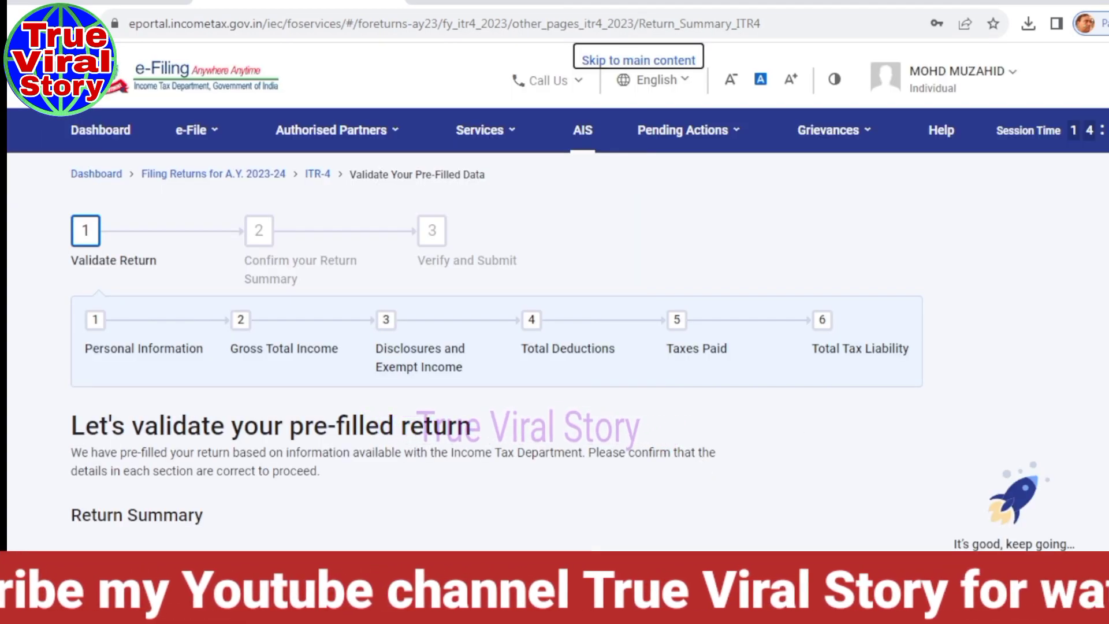
{"action": "scroll", "coordinate": [572, 352], "scroll_direction": "down", "scroll_amount": 6}
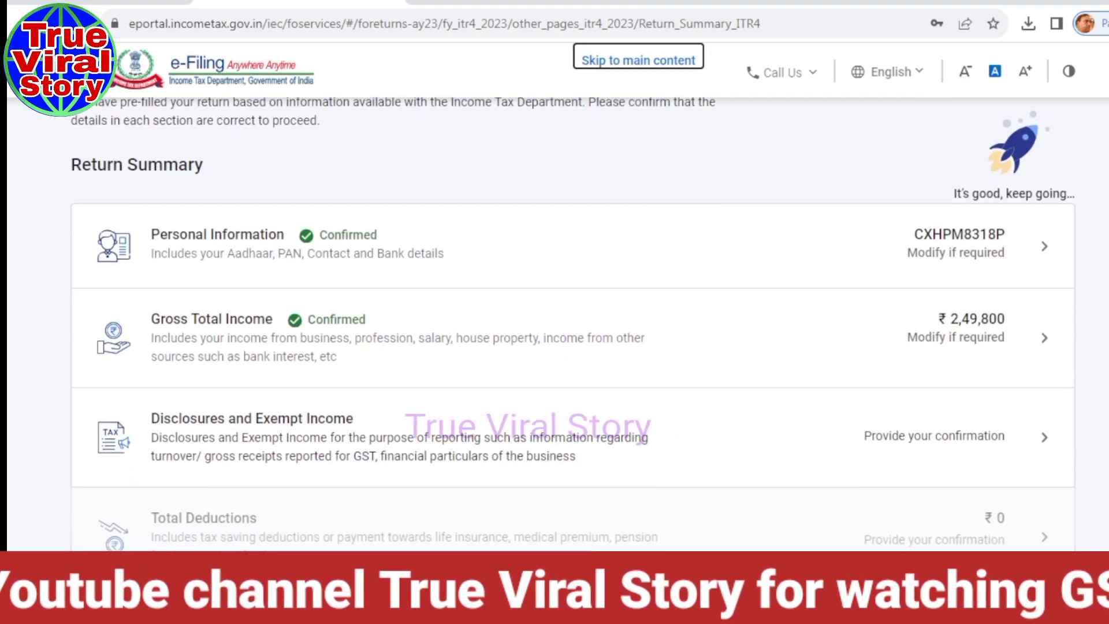
{"action": "scroll", "coordinate": [572, 323], "scroll_direction": "down", "scroll_amount": 2}
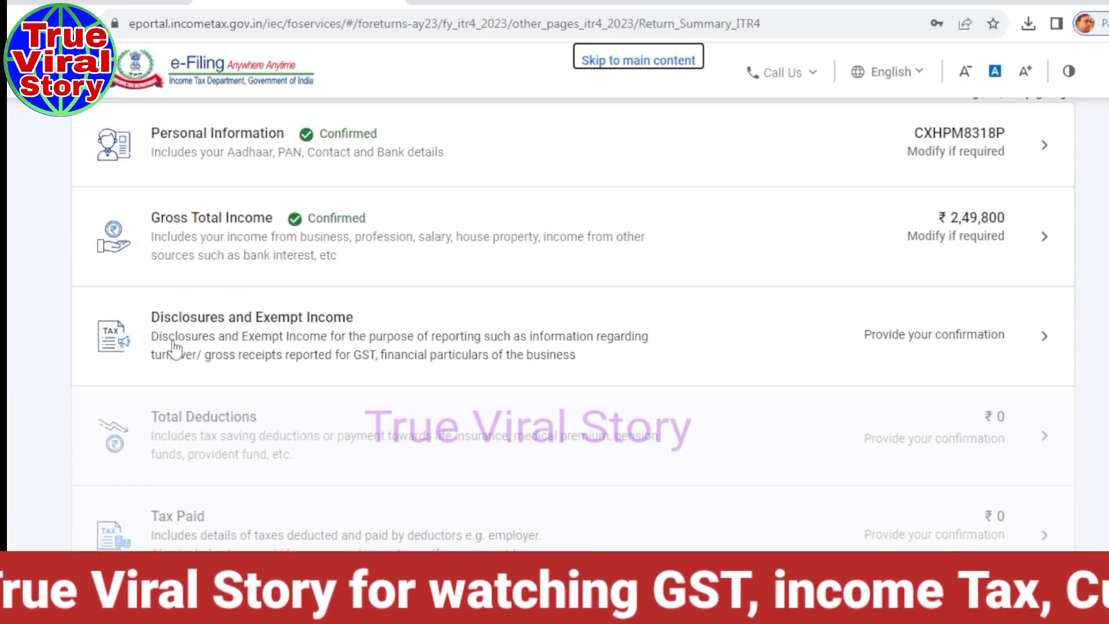
{"action": "left_click", "coordinate": [308, 348]}
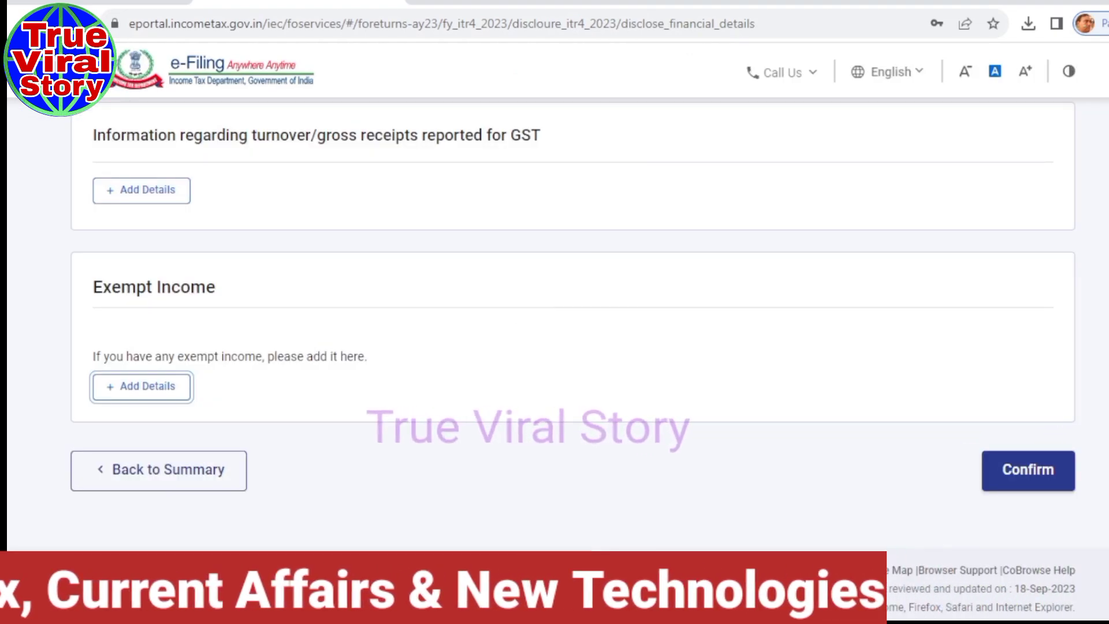
{"action": "scroll", "coordinate": [572, 323], "scroll_direction": "up", "scroll_amount": 5}
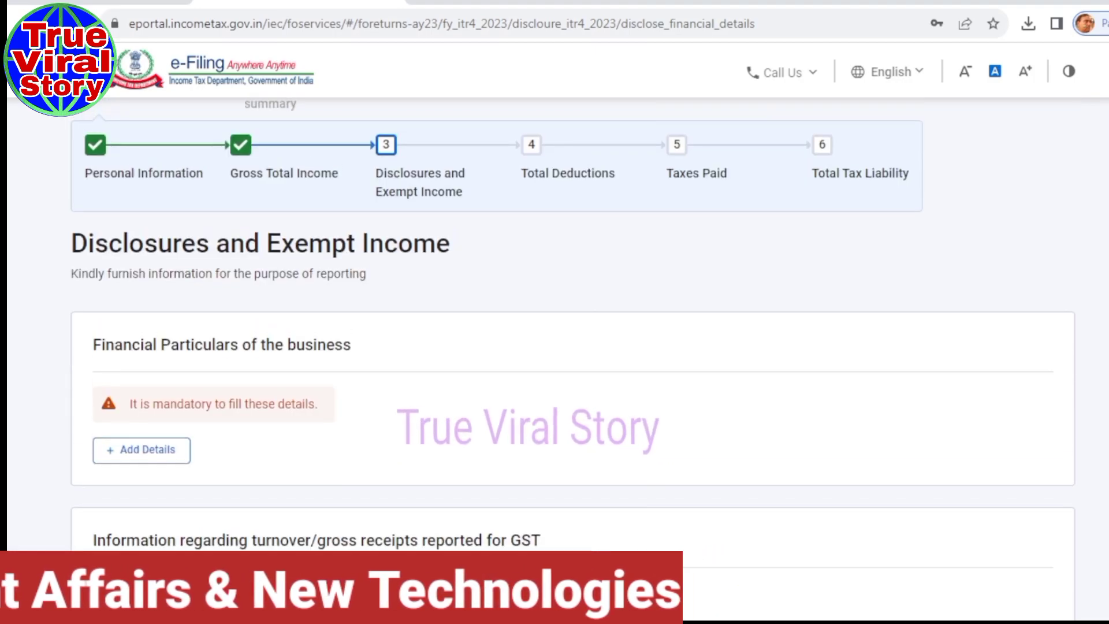
{"action": "scroll", "coordinate": [572, 323], "scroll_direction": "down", "scroll_amount": 1}
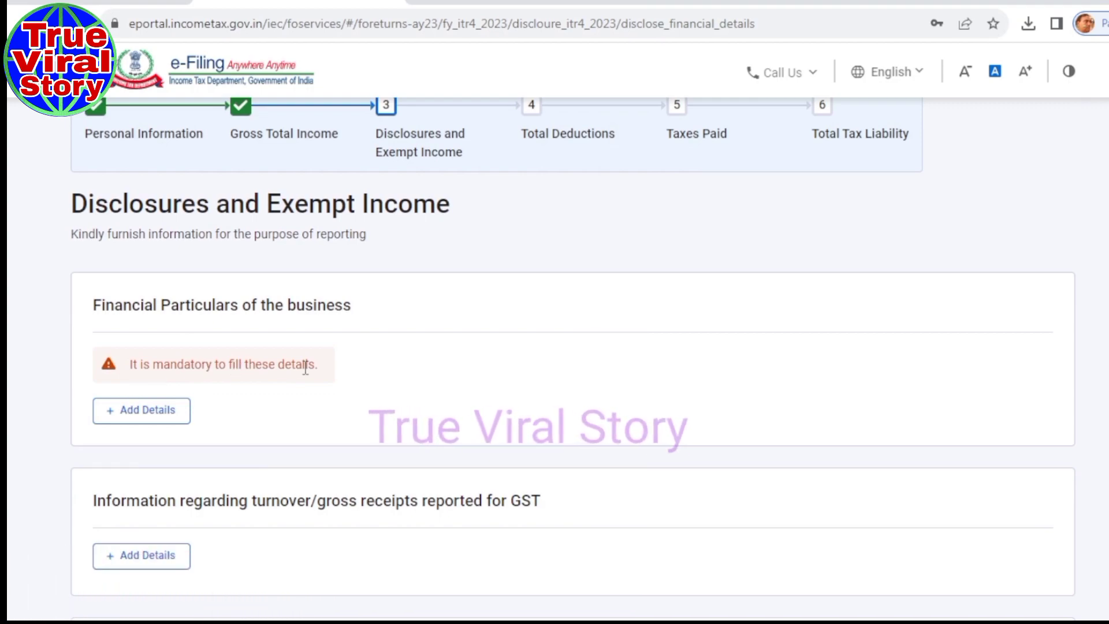
{"action": "left_click", "coordinate": [132, 413]}
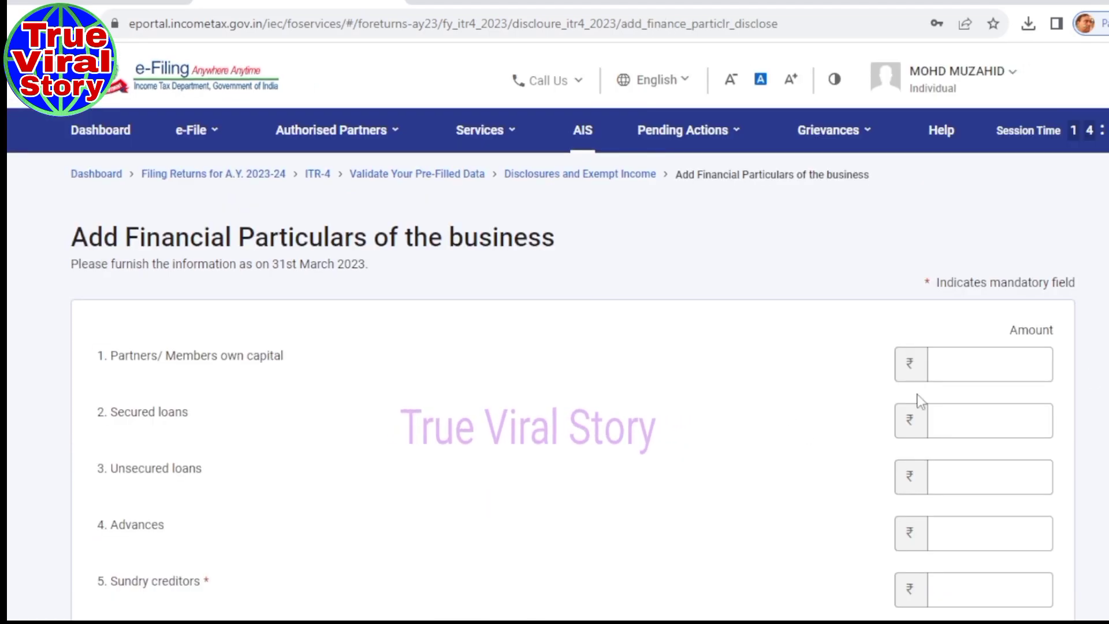
{"action": "scroll", "coordinate": [804, 417], "scroll_direction": "down", "scroll_amount": 3}
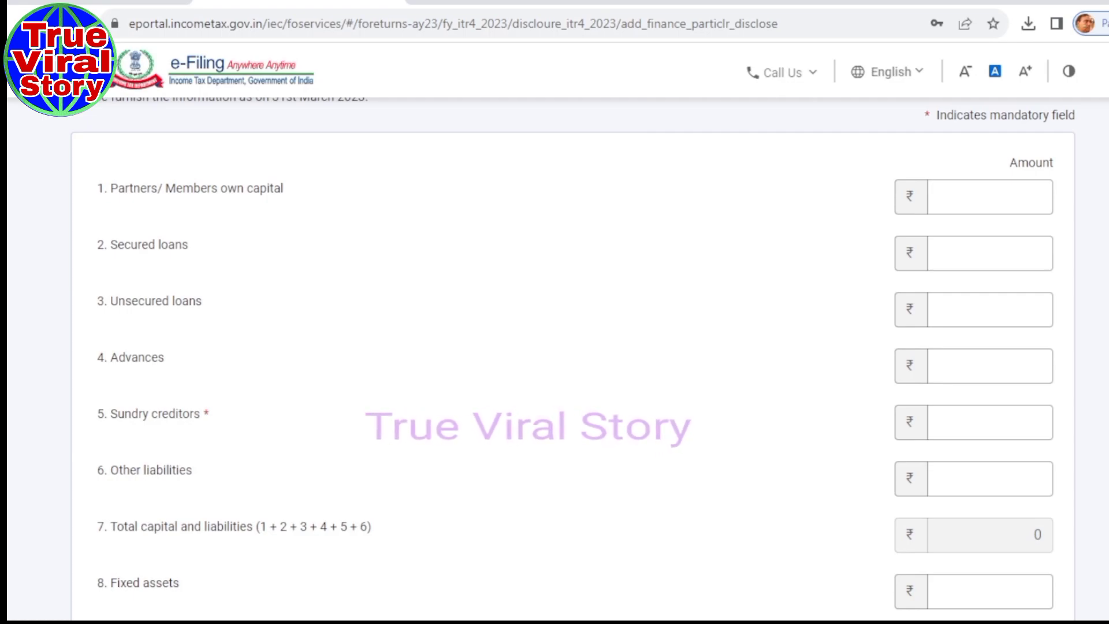
{"action": "scroll", "coordinate": [205, 404], "scroll_direction": "down", "scroll_amount": 3}
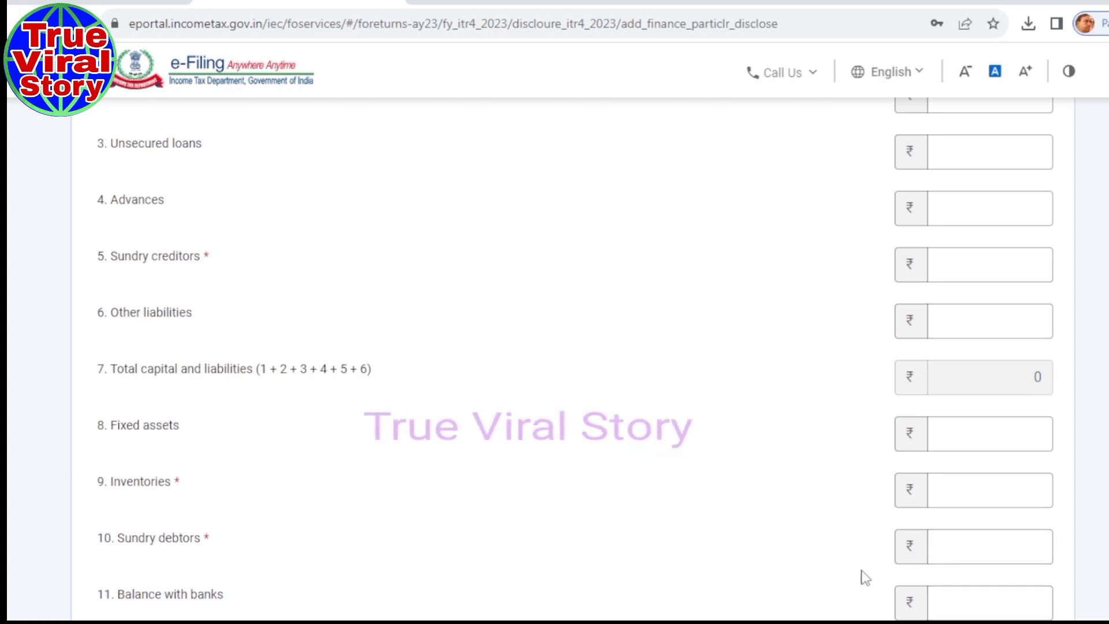
{"action": "scroll", "coordinate": [554, 359], "scroll_direction": "down", "scroll_amount": 4}
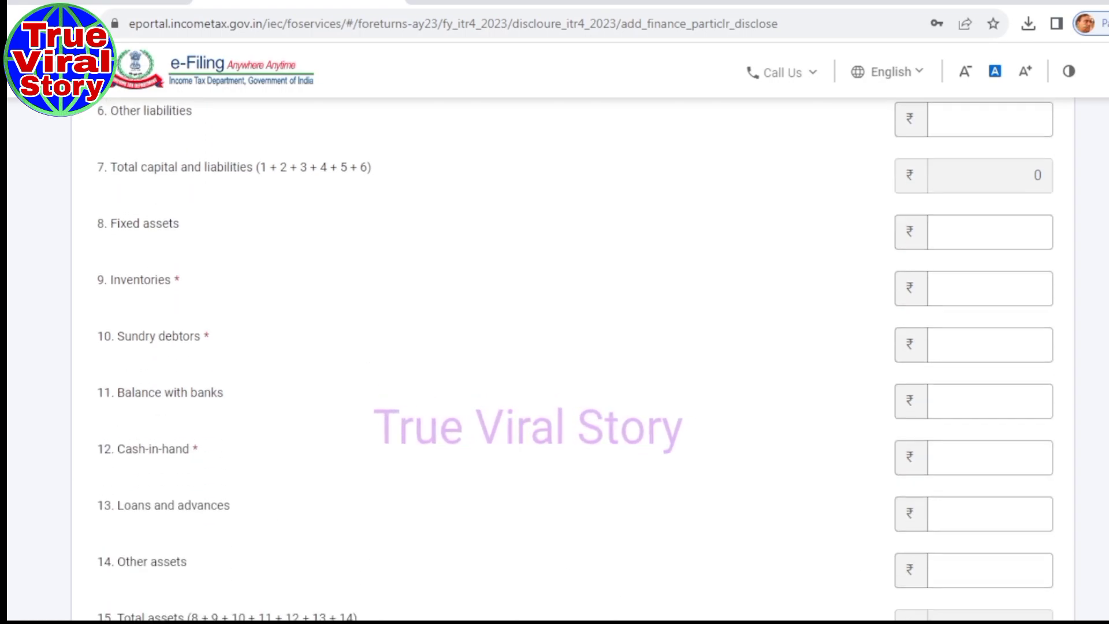
{"action": "scroll", "coordinate": [554, 358], "scroll_direction": "down", "scroll_amount": 3}
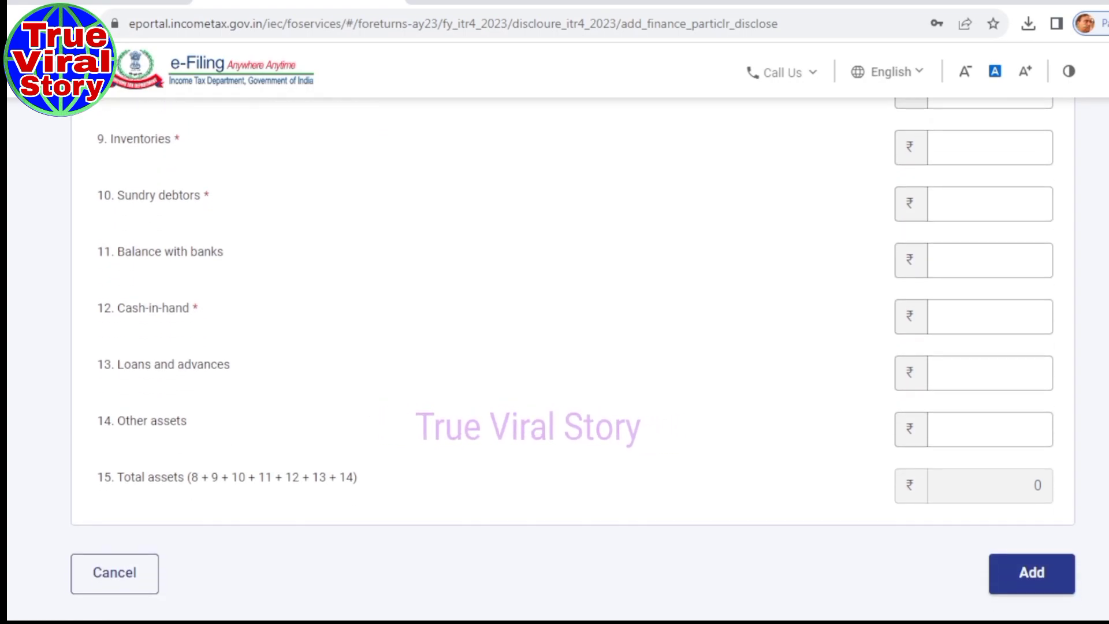
{"action": "scroll", "coordinate": [554, 358], "scroll_direction": "down", "scroll_amount": 1}
{"action": "scroll", "coordinate": [554, 358], "scroll_direction": "up", "scroll_amount": 3}
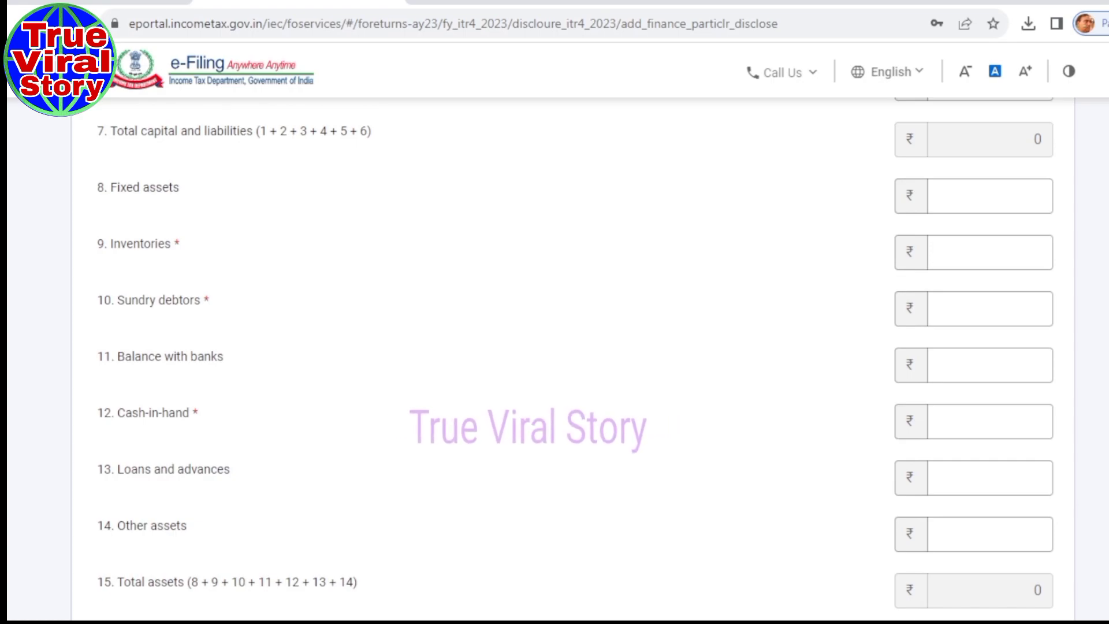
{"action": "left_click", "coordinate": [176, 301]}
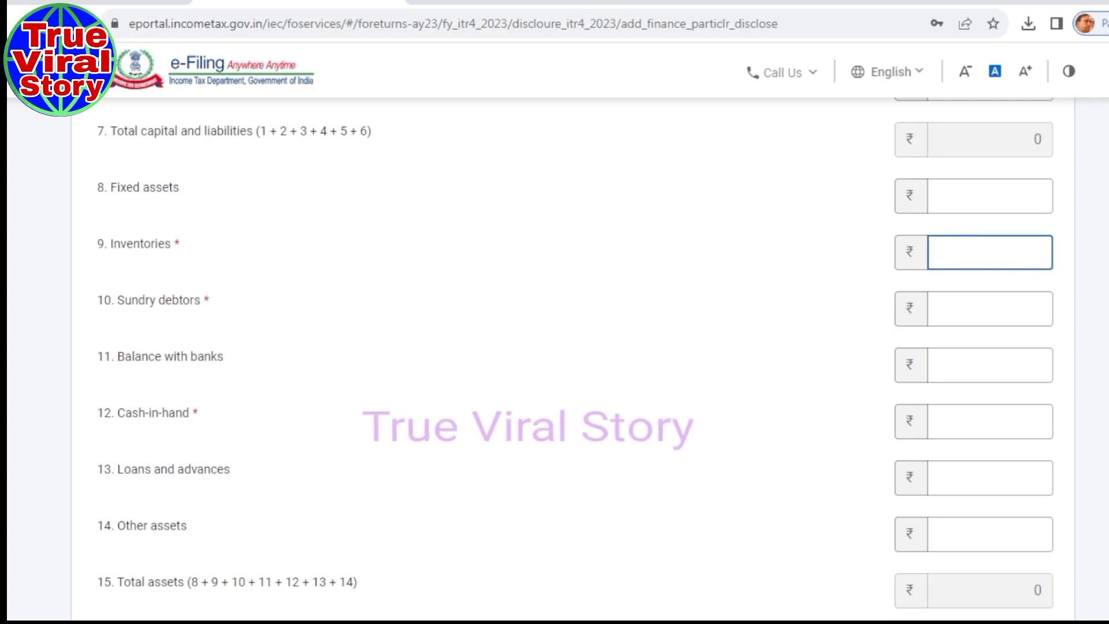
Enter assets: Inventories 42300, Sundry debtors 0, bank balance 7521 and cash-in-hand 93,200.
{"action": "type", "text": "42300"}
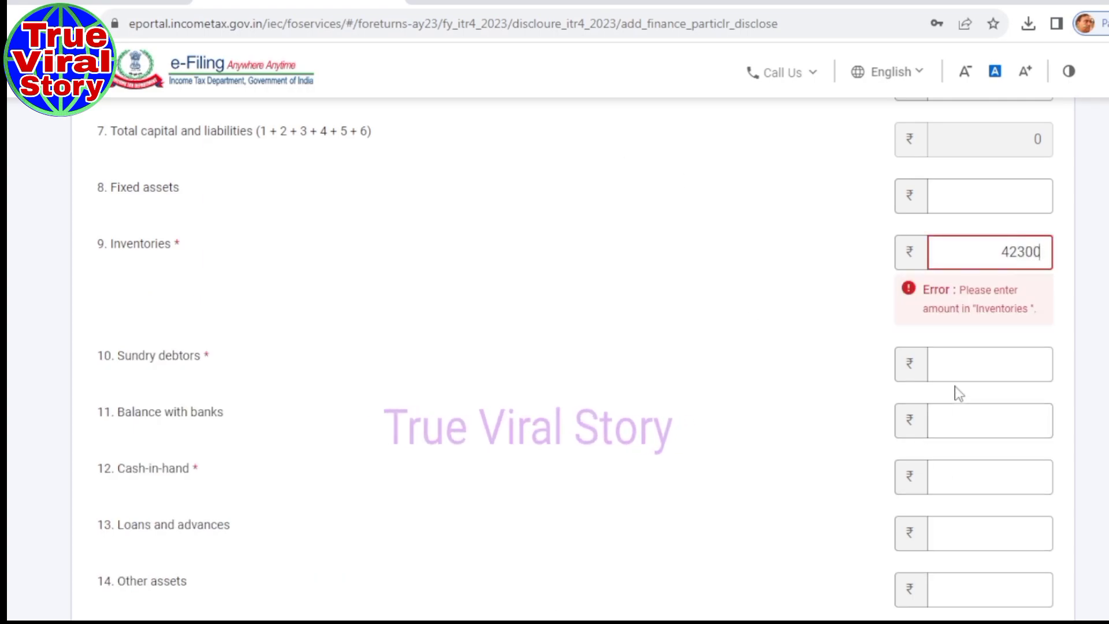
{"action": "left_click", "coordinate": [956, 364]}
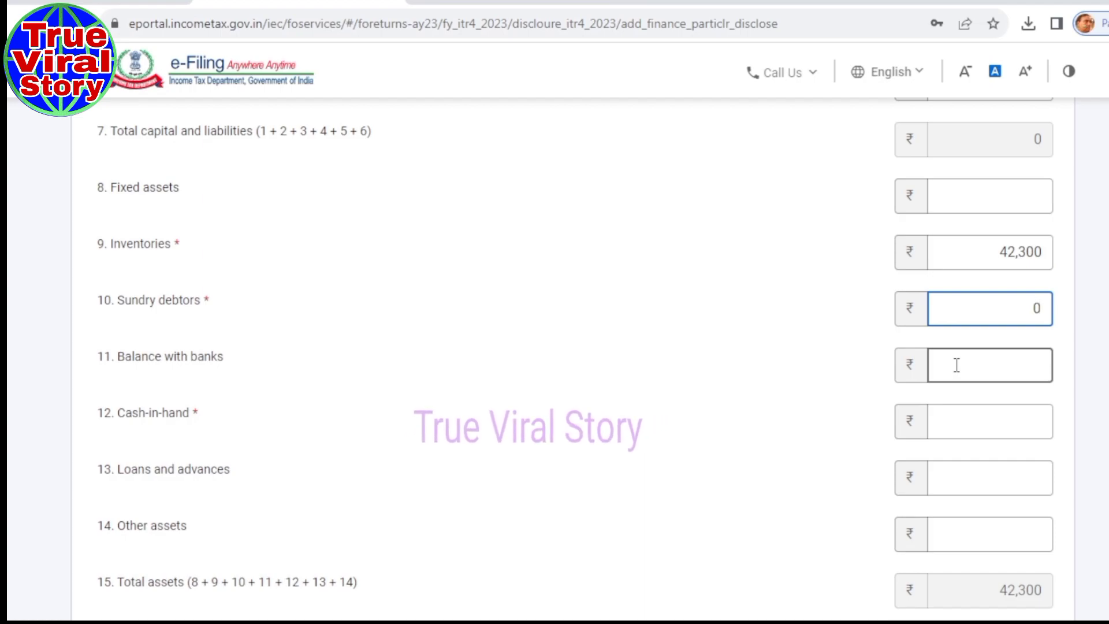
{"action": "left_click", "coordinate": [960, 370]}
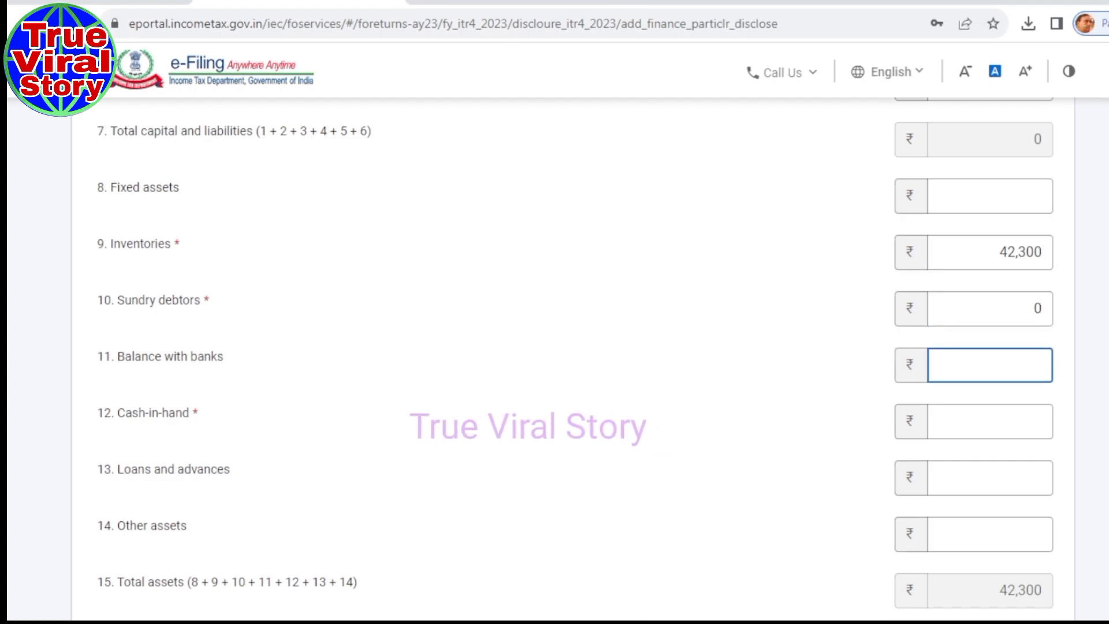
{"action": "type", "text": "7521"}
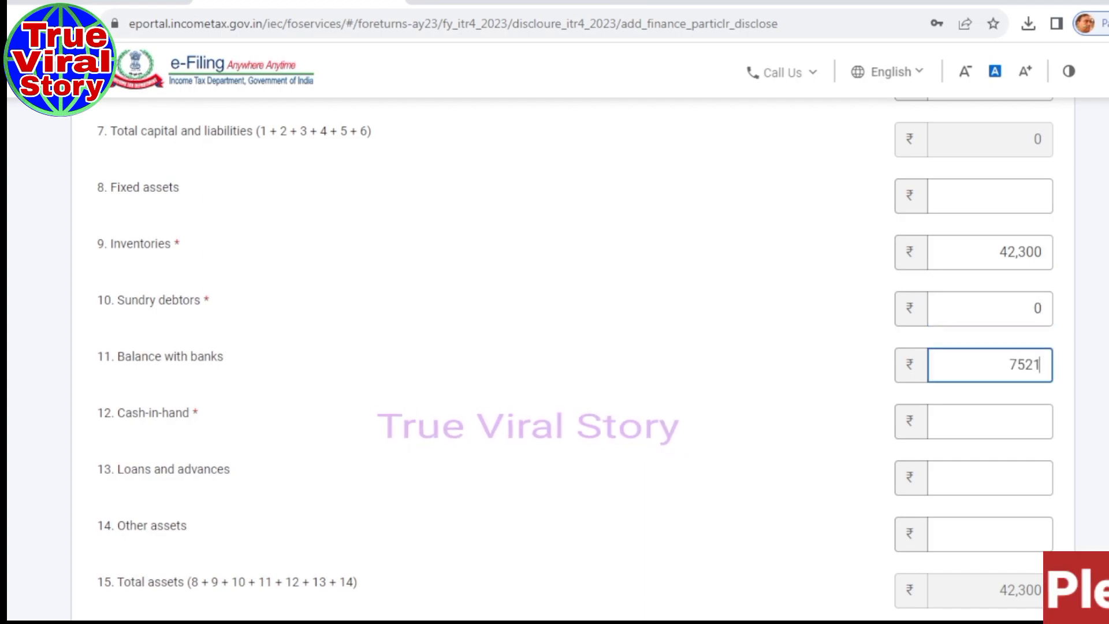
{"action": "left_click", "coordinate": [938, 424]}
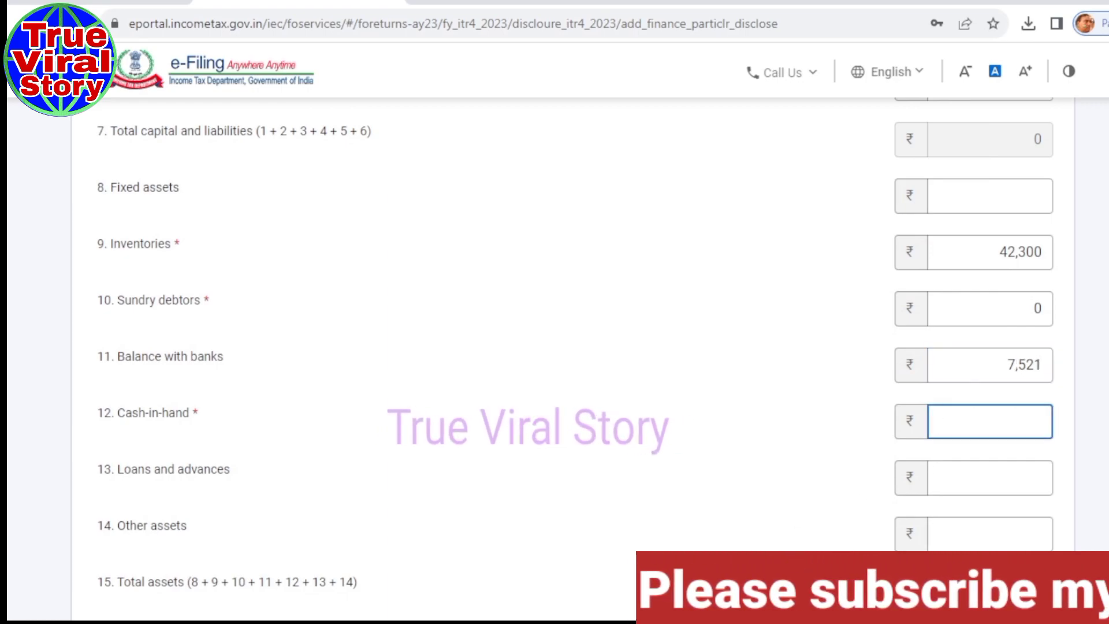
{"action": "type", "text": "93,20"}
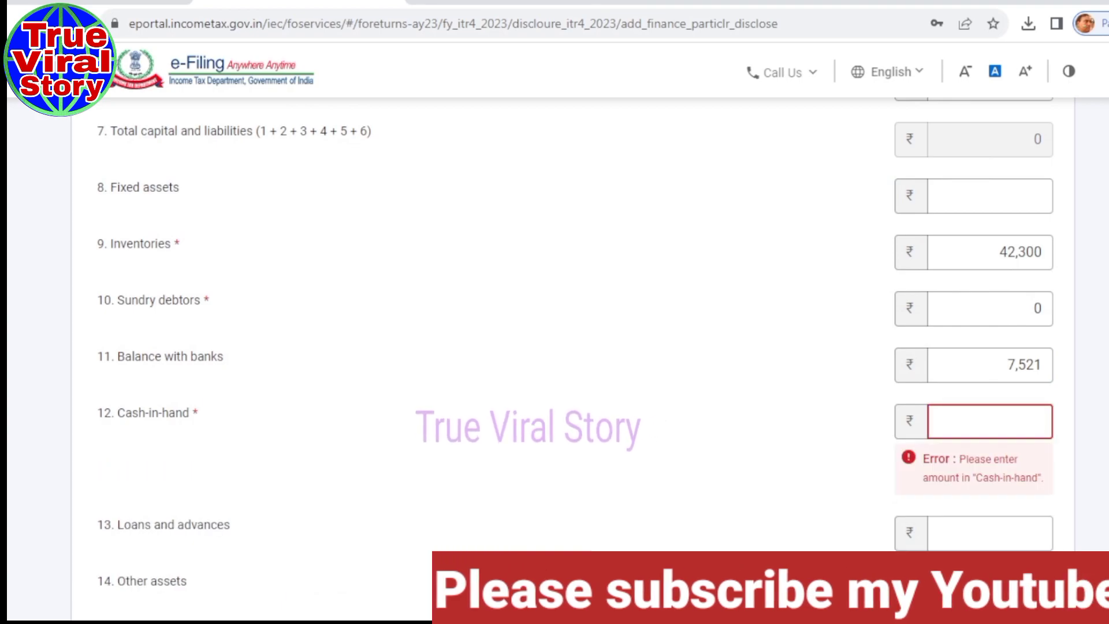
{"action": "type", "text": "00"}
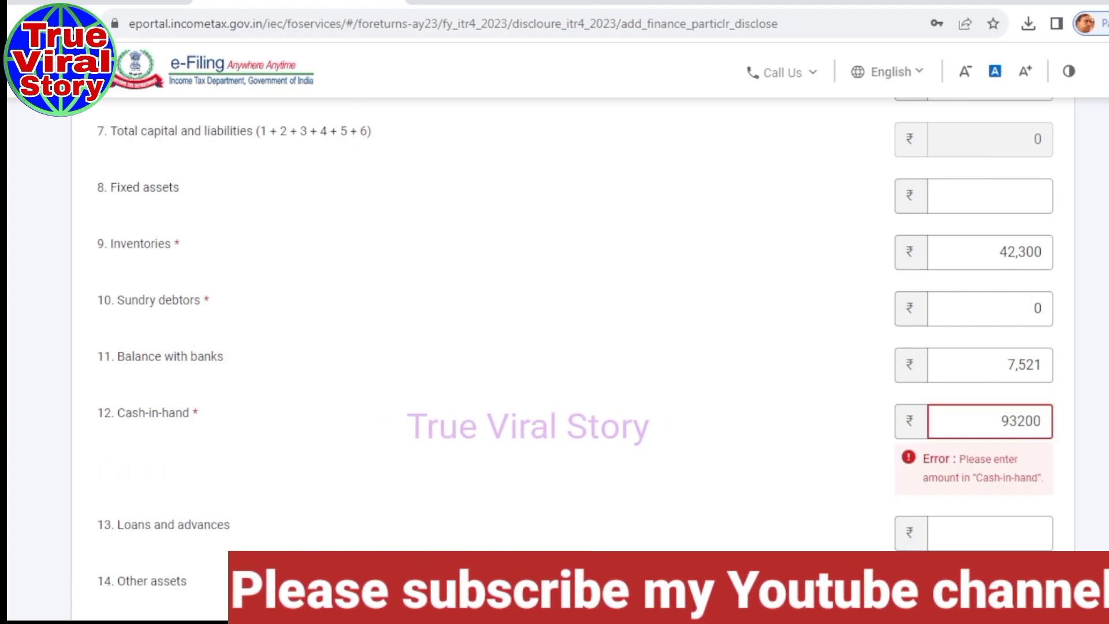
{"action": "left_click", "coordinate": [948, 535]}
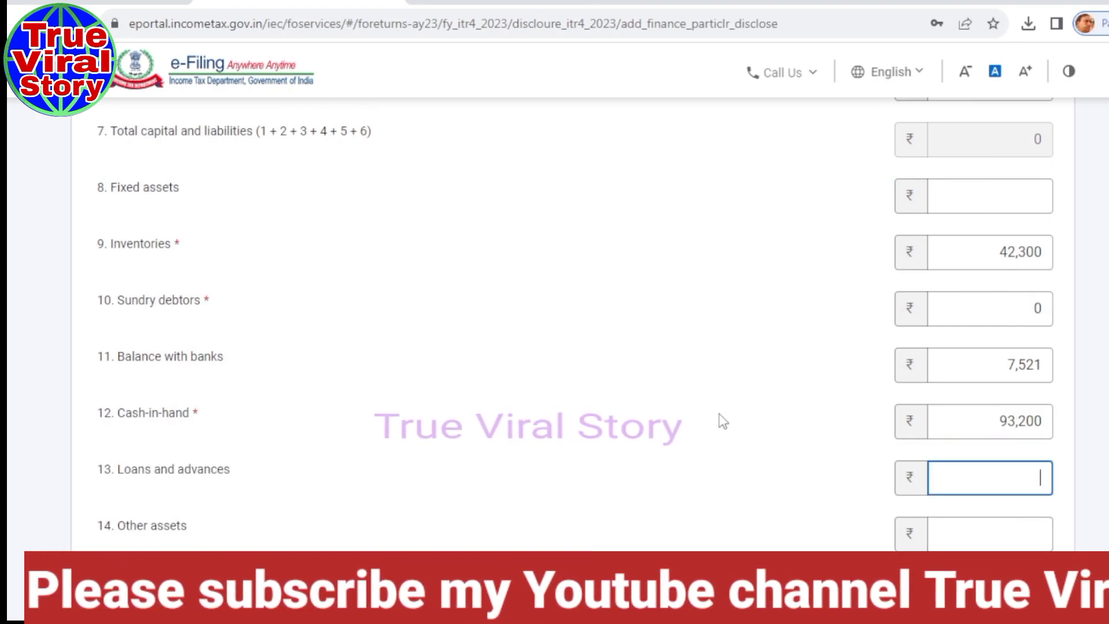
{"action": "scroll", "coordinate": [554, 323], "scroll_direction": "down", "scroll_amount": 2}
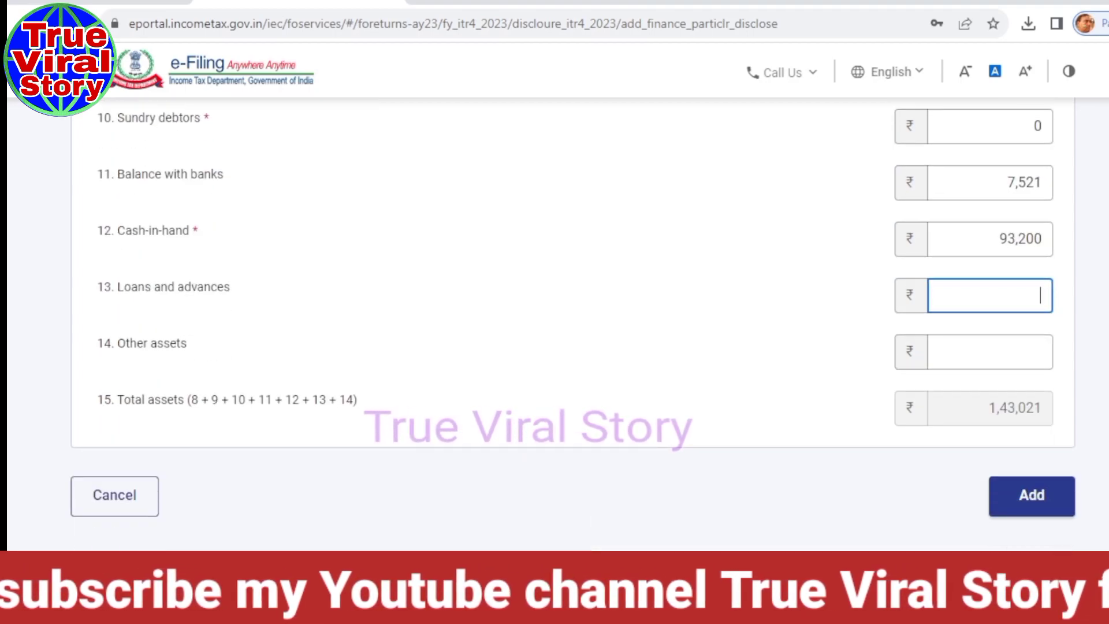
{"action": "scroll", "coordinate": [554, 324], "scroll_direction": "up", "scroll_amount": 3}
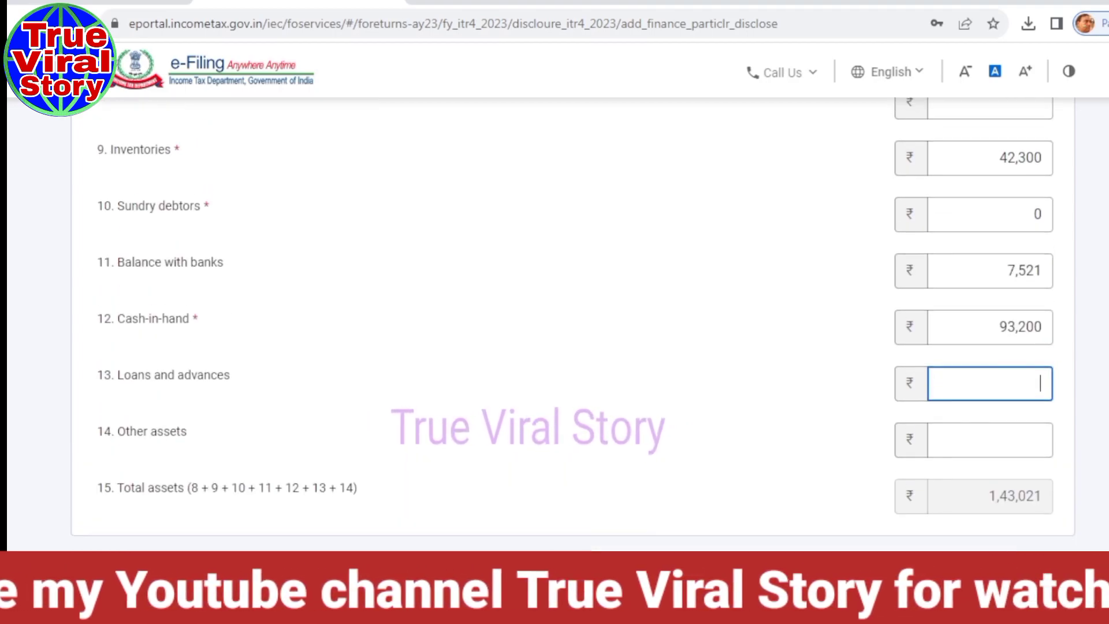
{"action": "scroll", "coordinate": [555, 324], "scroll_direction": "up", "scroll_amount": 4}
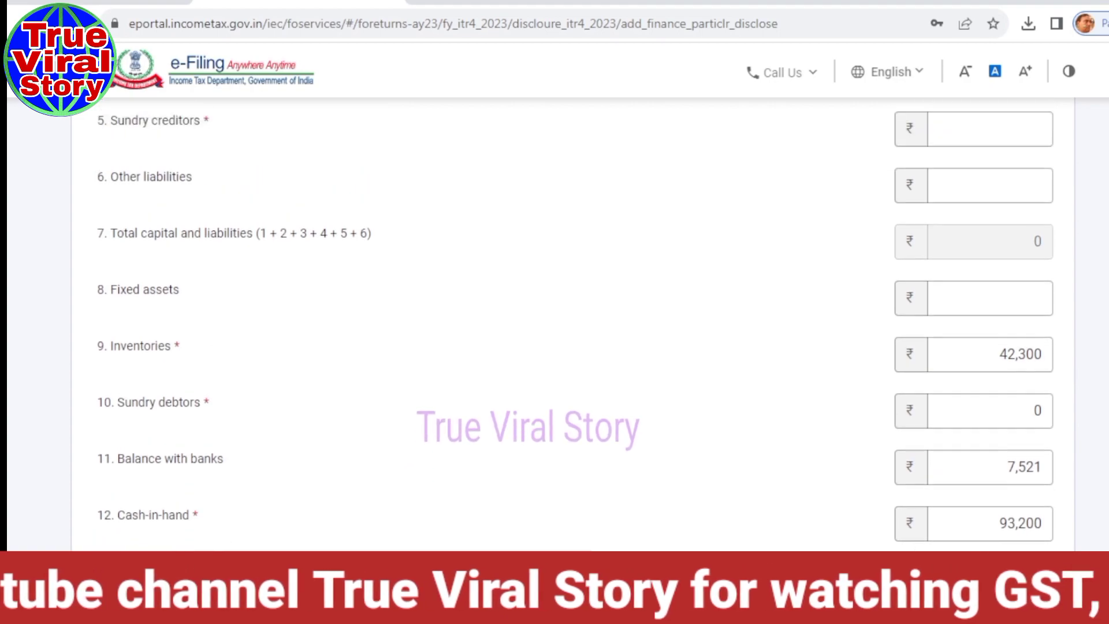
Enter 0 as the Sundry creditors amount.
{"action": "scroll", "coordinate": [624, 258], "scroll_direction": "up", "scroll_amount": 1}
{"action": "left_click", "coordinate": [955, 289]}
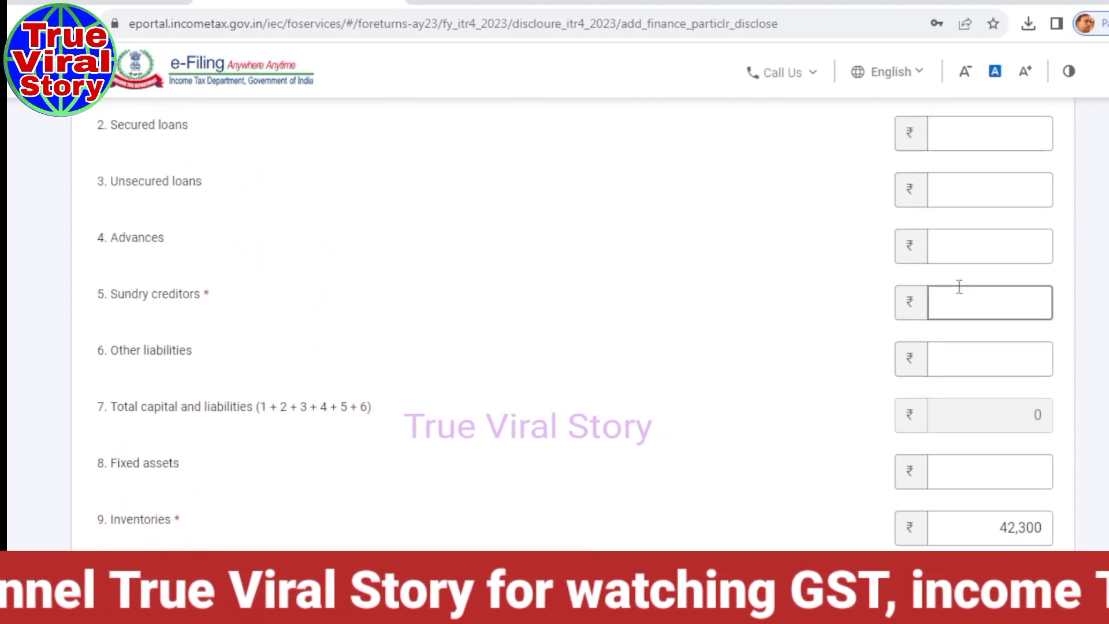
{"action": "type", "text": "0"}
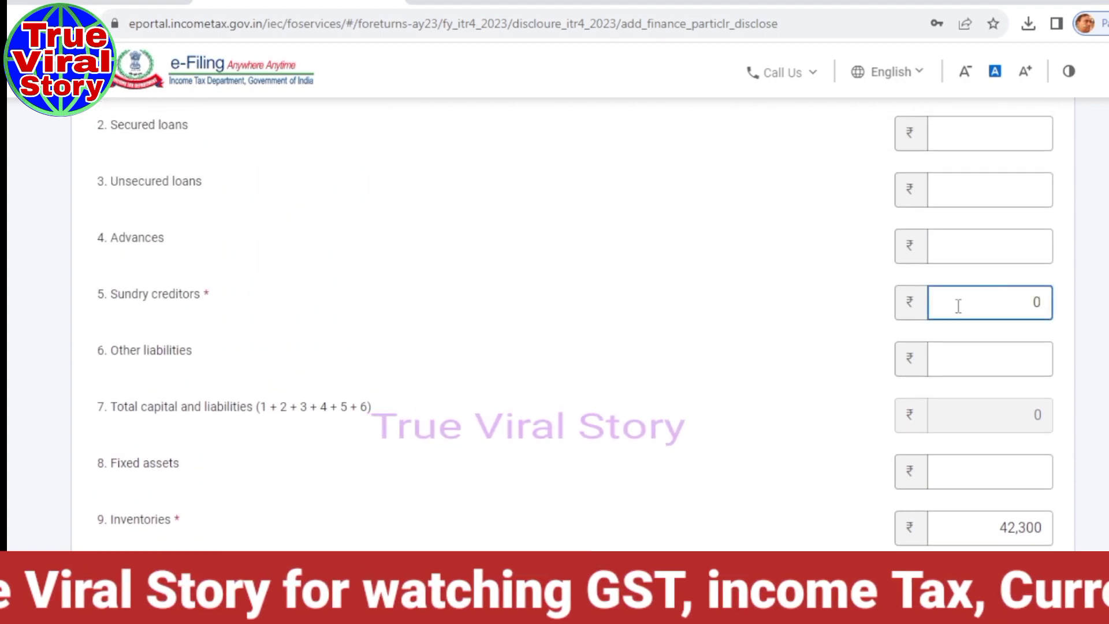
{"action": "left_click", "coordinate": [750, 349]}
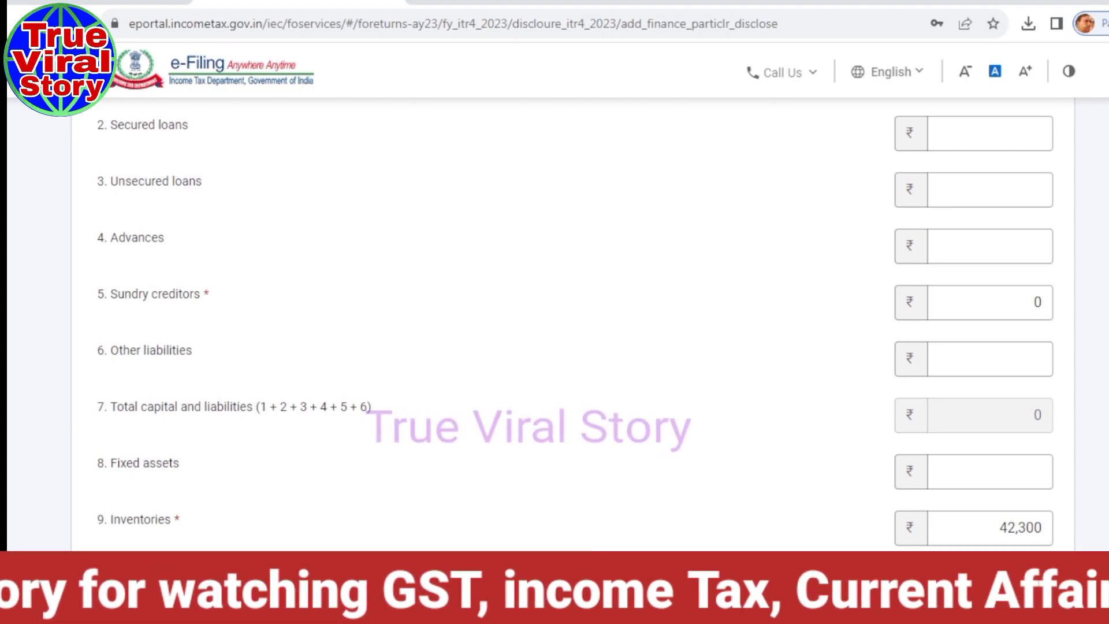
{"action": "scroll", "coordinate": [750, 348], "scroll_direction": "up", "scroll_amount": 1}
{"action": "scroll", "coordinate": [750, 349], "scroll_direction": "down", "scroll_amount": 3}
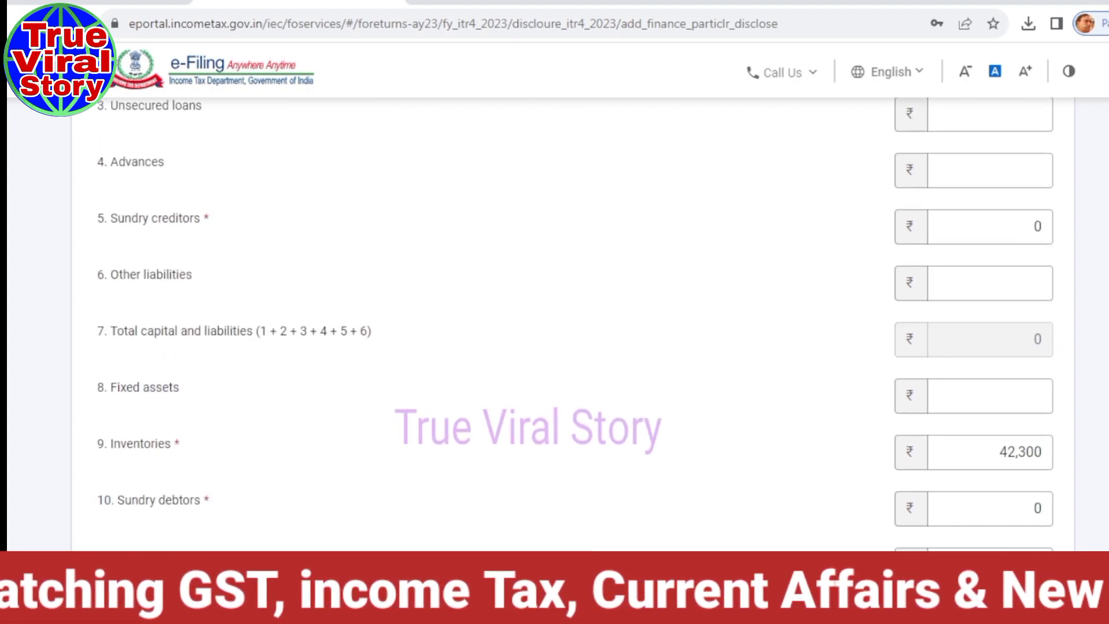
{"action": "scroll", "coordinate": [750, 348], "scroll_direction": "down", "scroll_amount": 2}
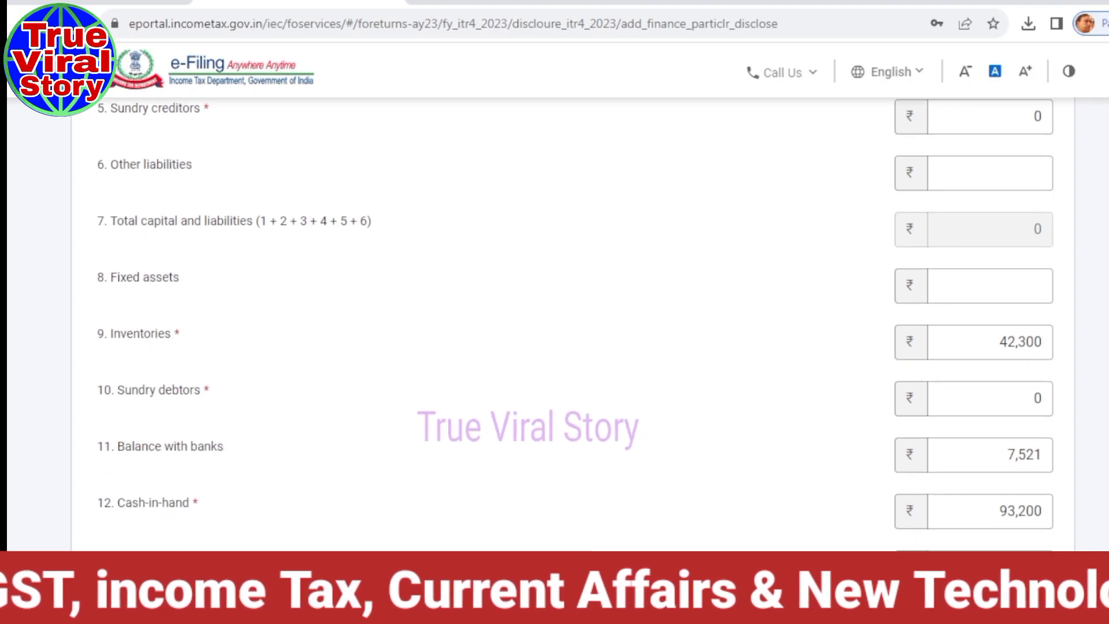
{"action": "scroll", "coordinate": [571, 324], "scroll_direction": "up", "scroll_amount": 1}
{"action": "scroll", "coordinate": [572, 323], "scroll_direction": "down", "scroll_amount": 5}
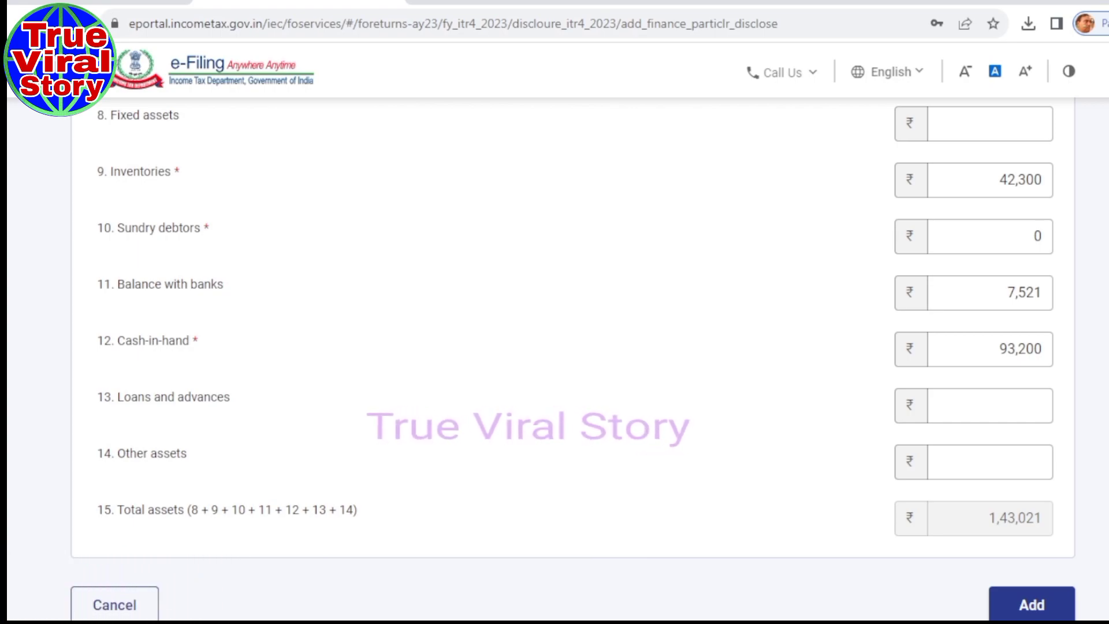
{"action": "scroll", "coordinate": [572, 354], "scroll_direction": "up", "scroll_amount": 8}
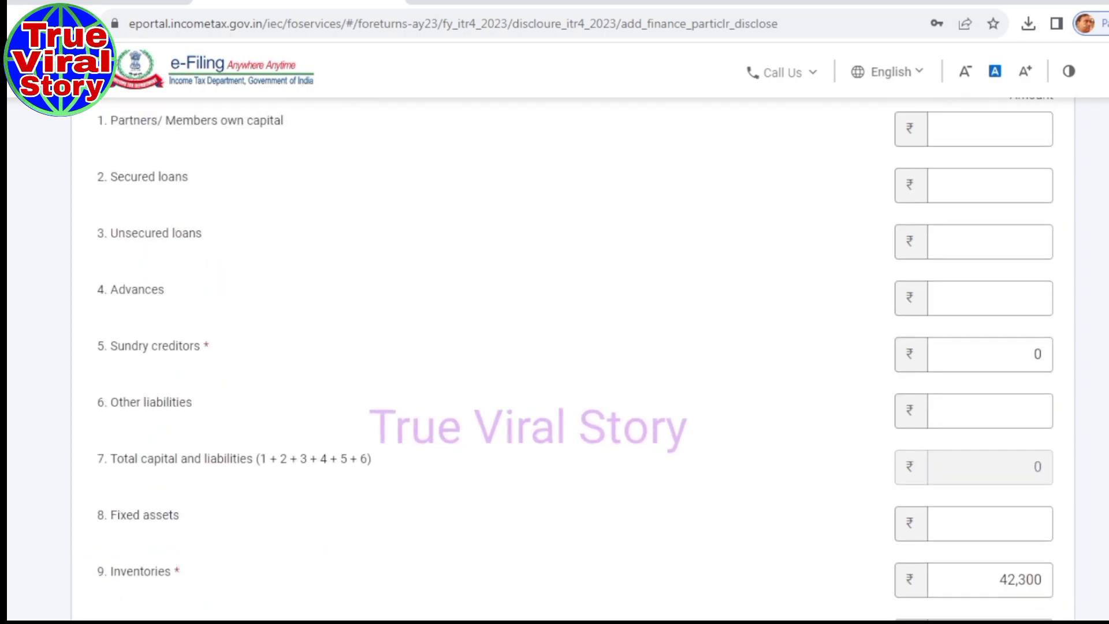
Set partners' own capital to 1,43,021 and add the financial particulars.
{"action": "left_click", "coordinate": [985, 207]}
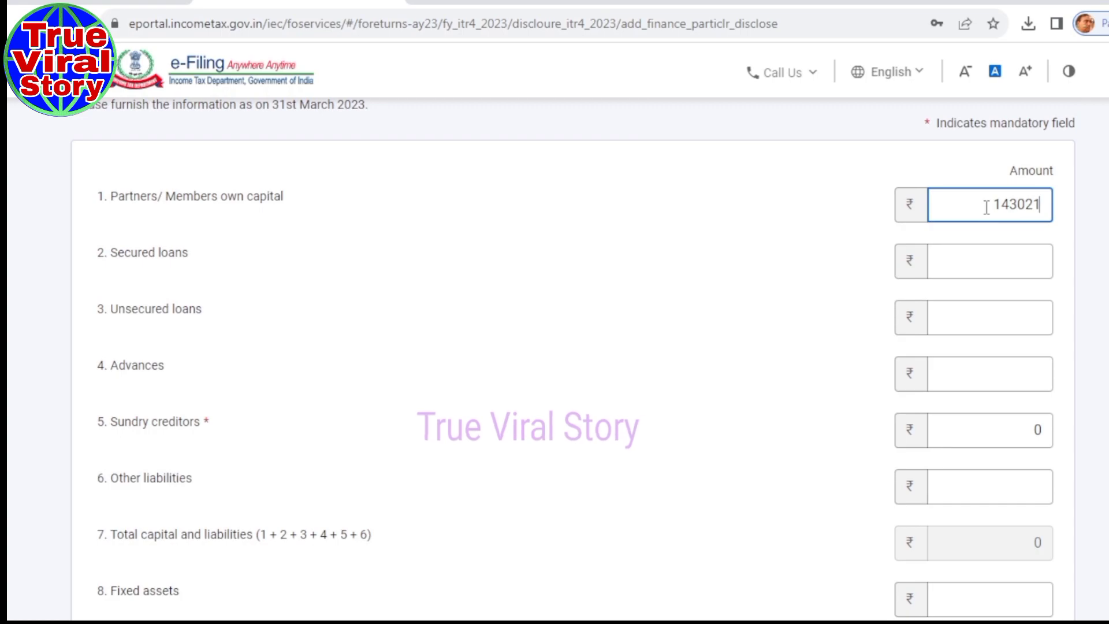
{"action": "left_click", "coordinate": [716, 277]}
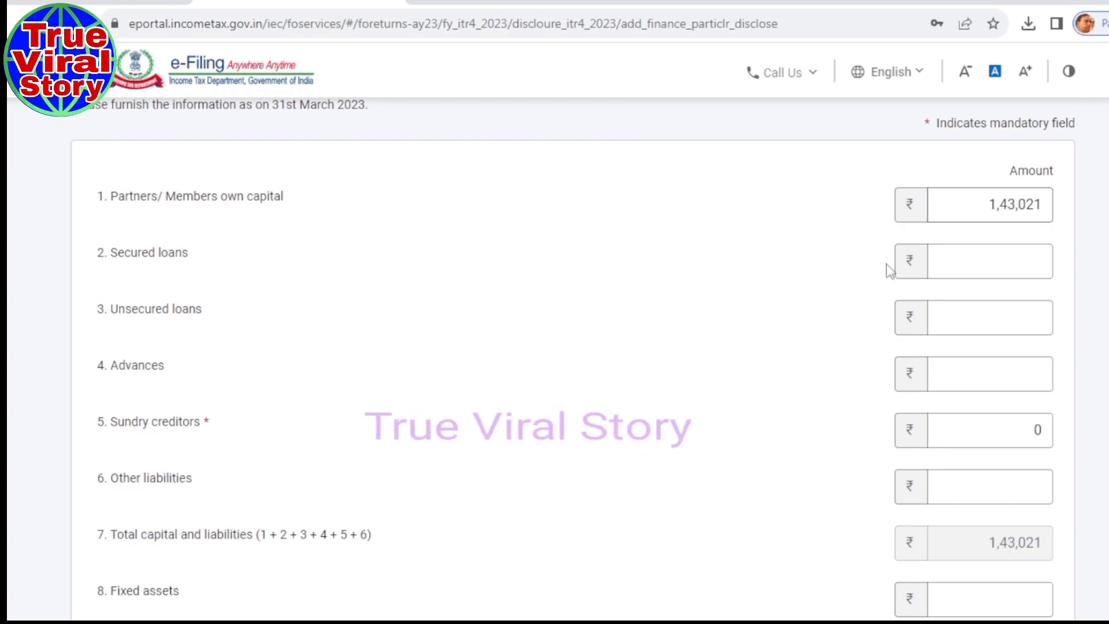
{"action": "scroll", "coordinate": [574, 358], "scroll_direction": "down", "scroll_amount": 10}
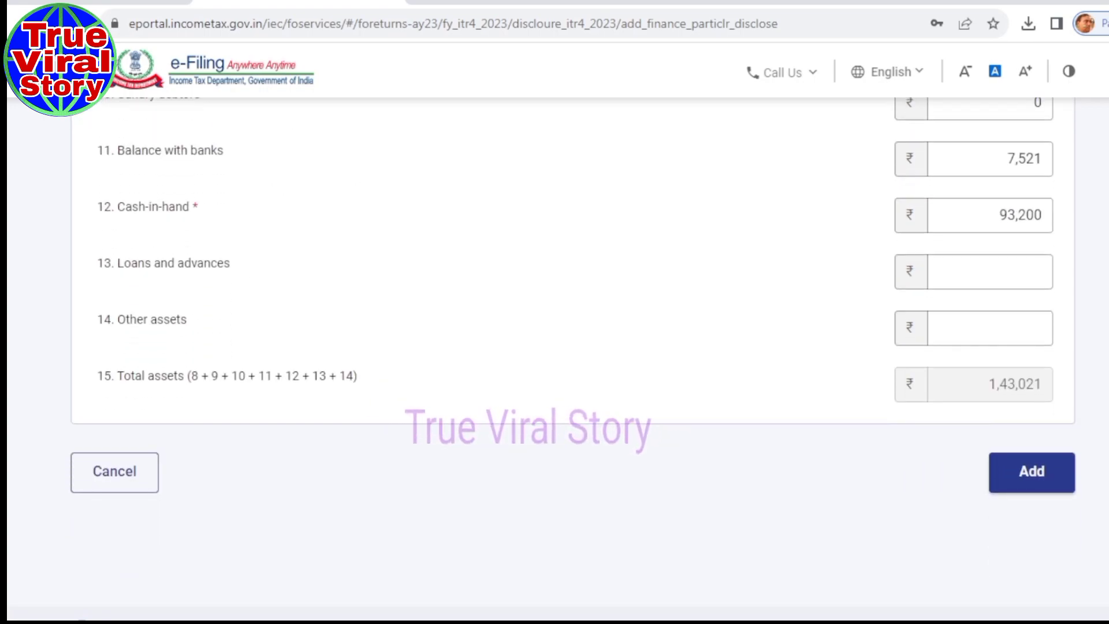
{"action": "scroll", "coordinate": [574, 358], "scroll_direction": "up", "scroll_amount": 10}
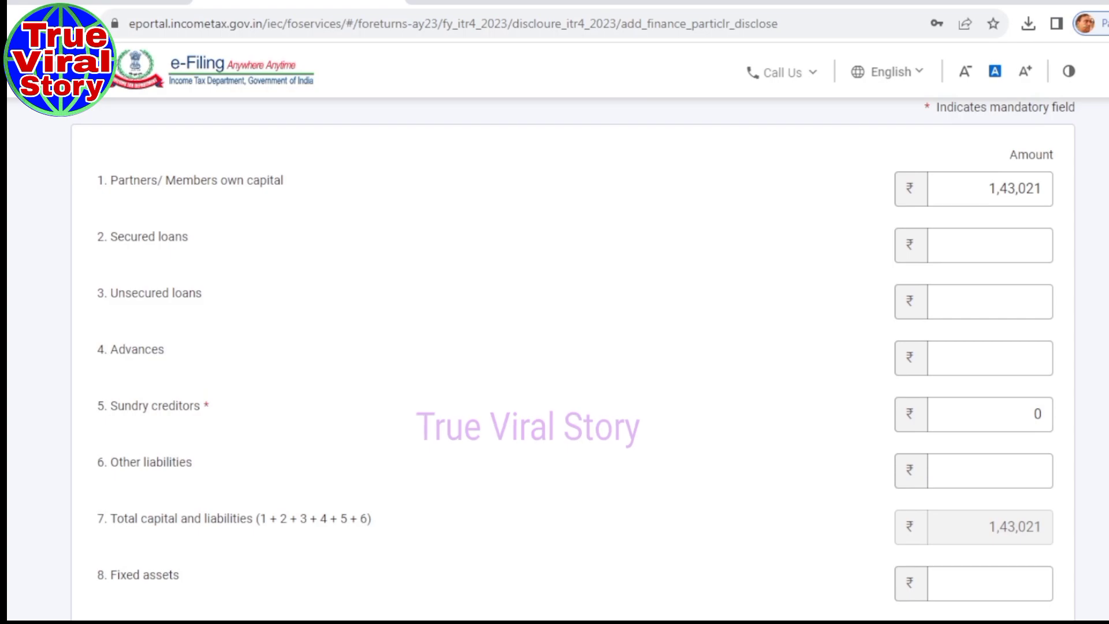
{"action": "scroll", "coordinate": [574, 358], "scroll_direction": "down", "scroll_amount": 2}
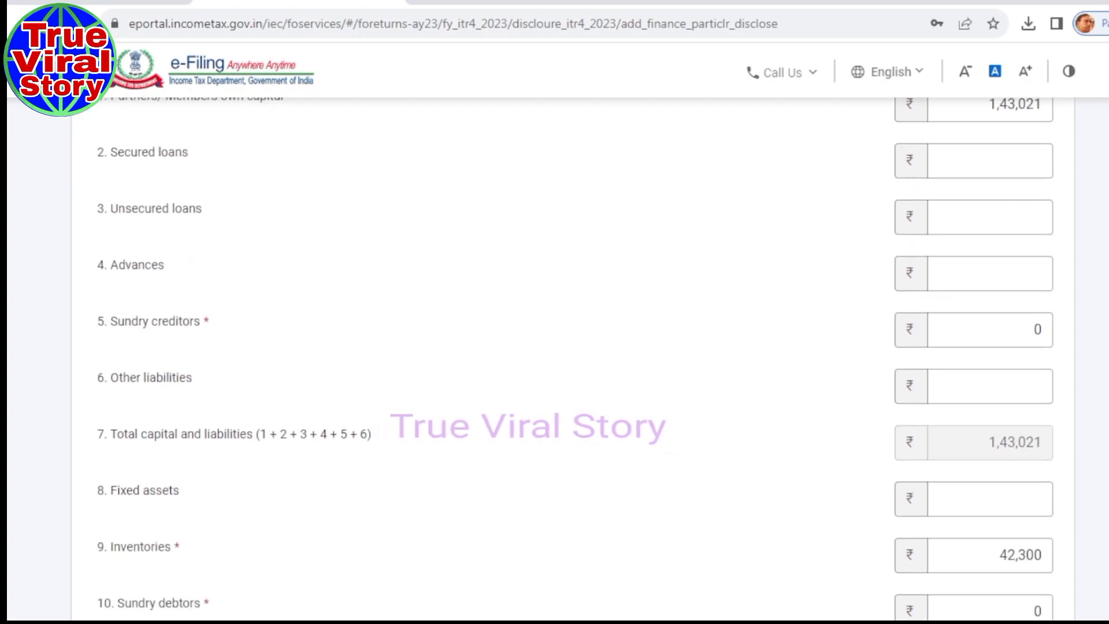
{"action": "scroll", "coordinate": [1028, 562], "scroll_direction": "down", "scroll_amount": 10}
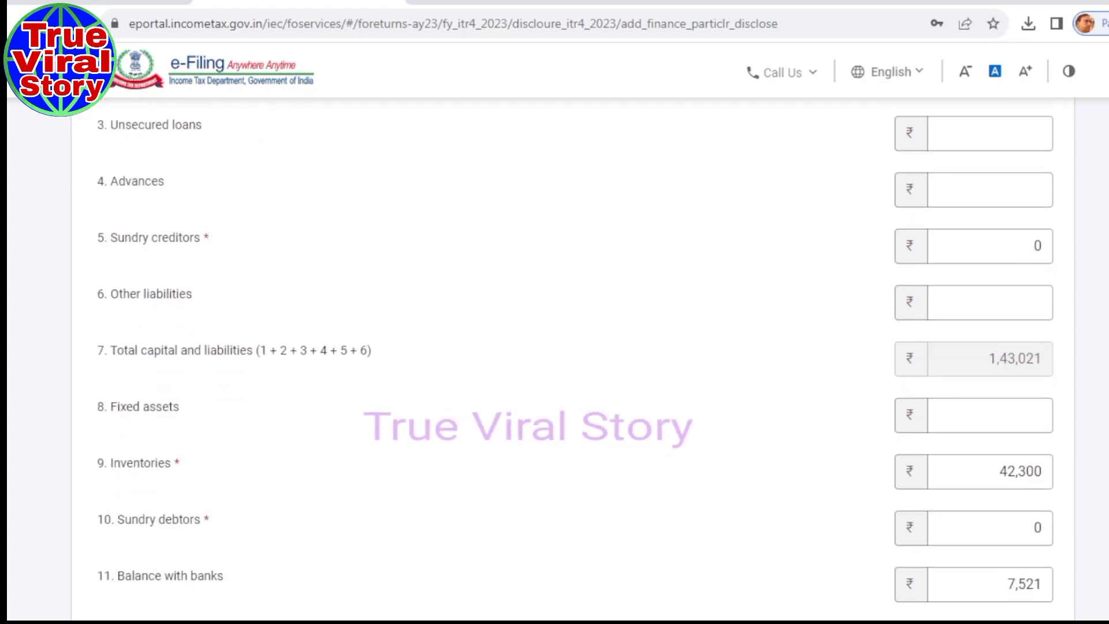
{"action": "left_click", "coordinate": [1029, 562]}
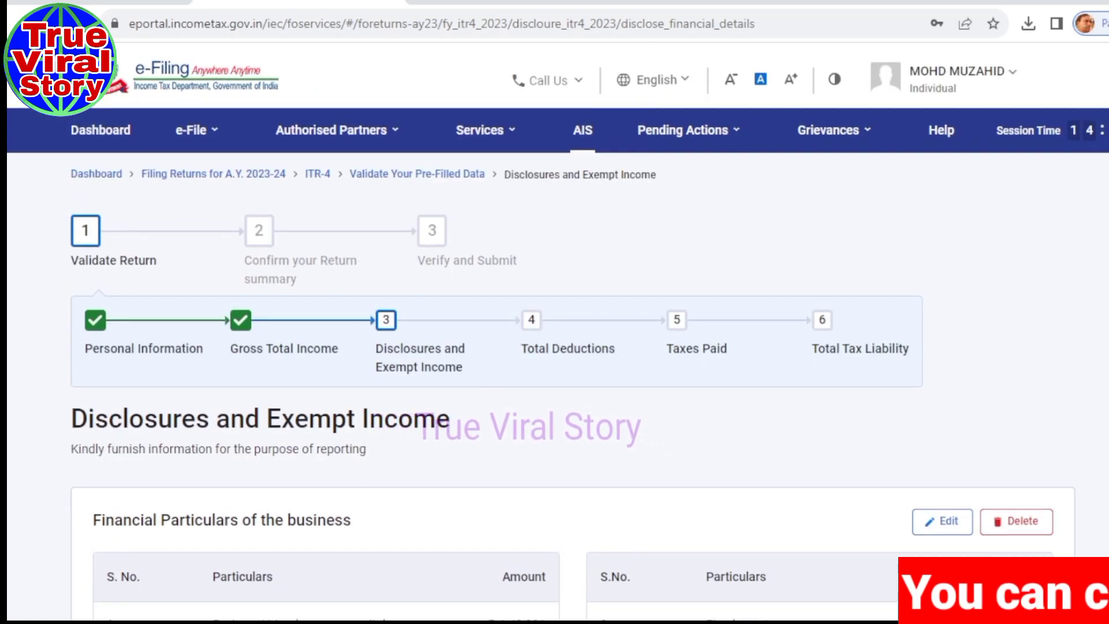
Confirm the disclosures and financial details, then review the Return Summary sections.
{"action": "scroll", "coordinate": [554, 346], "scroll_direction": "down", "scroll_amount": 8}
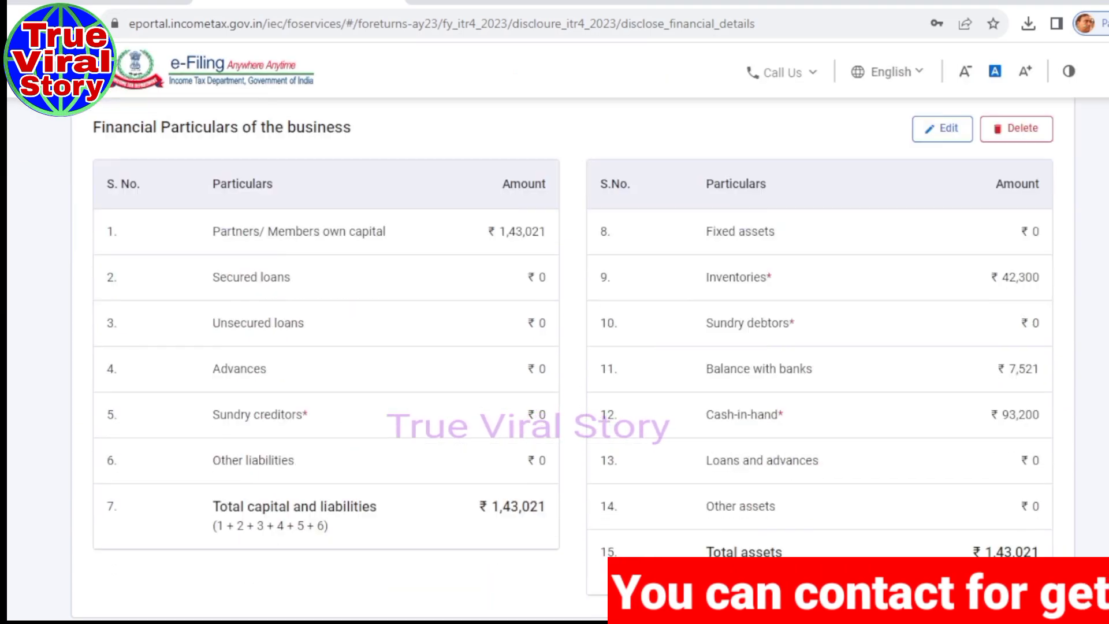
{"action": "scroll", "coordinate": [555, 347], "scroll_direction": "down", "scroll_amount": 6}
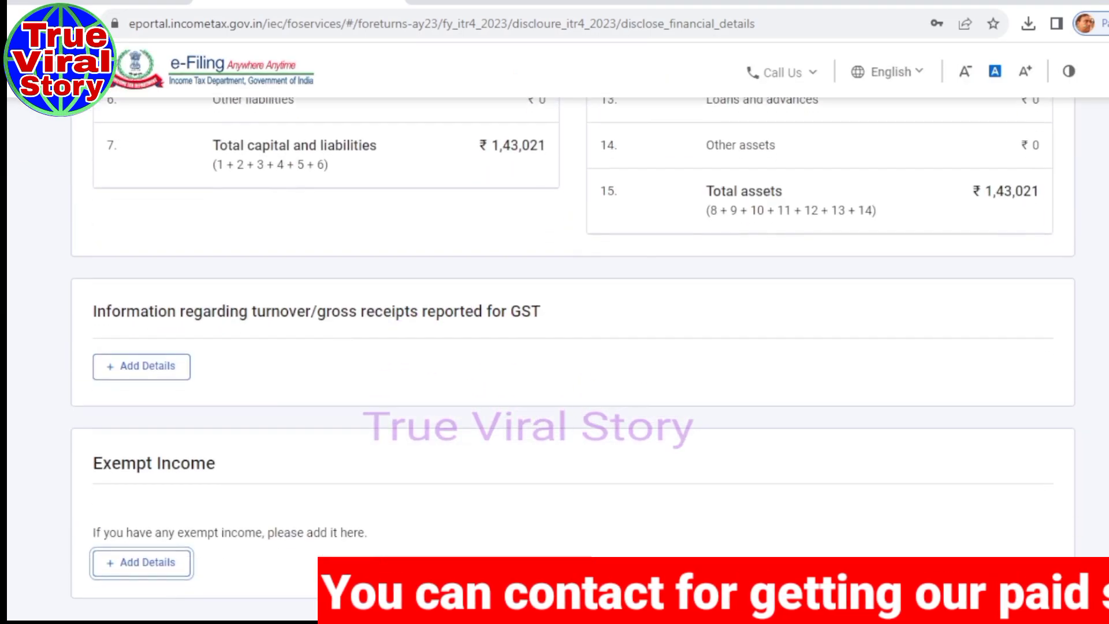
{"action": "scroll", "coordinate": [554, 346], "scroll_direction": "down", "scroll_amount": 2}
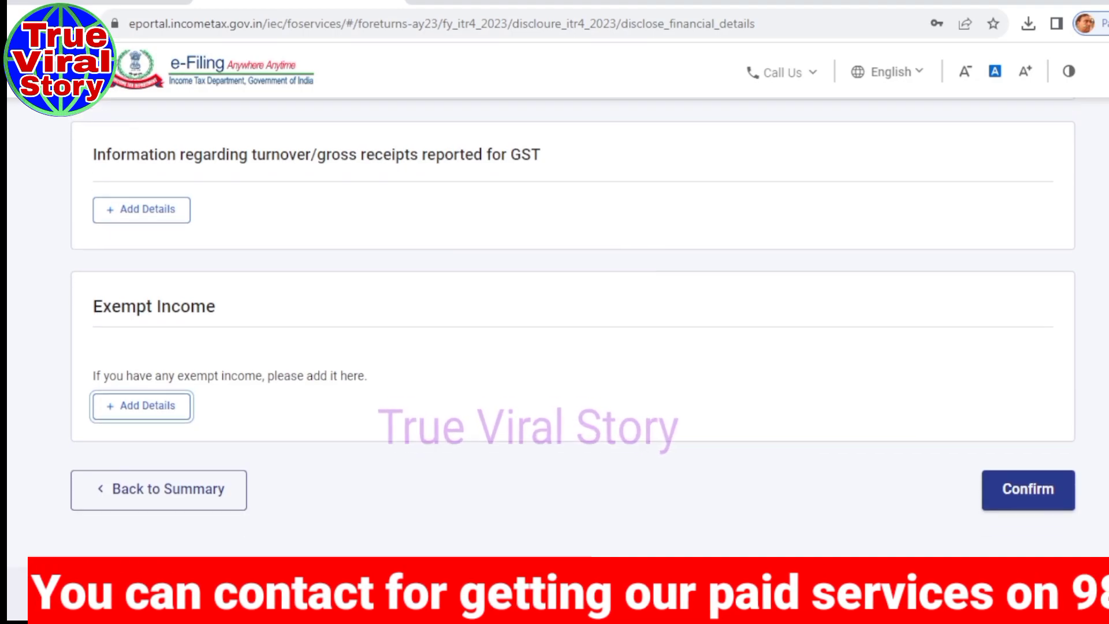
{"action": "left_click", "coordinate": [1033, 465]}
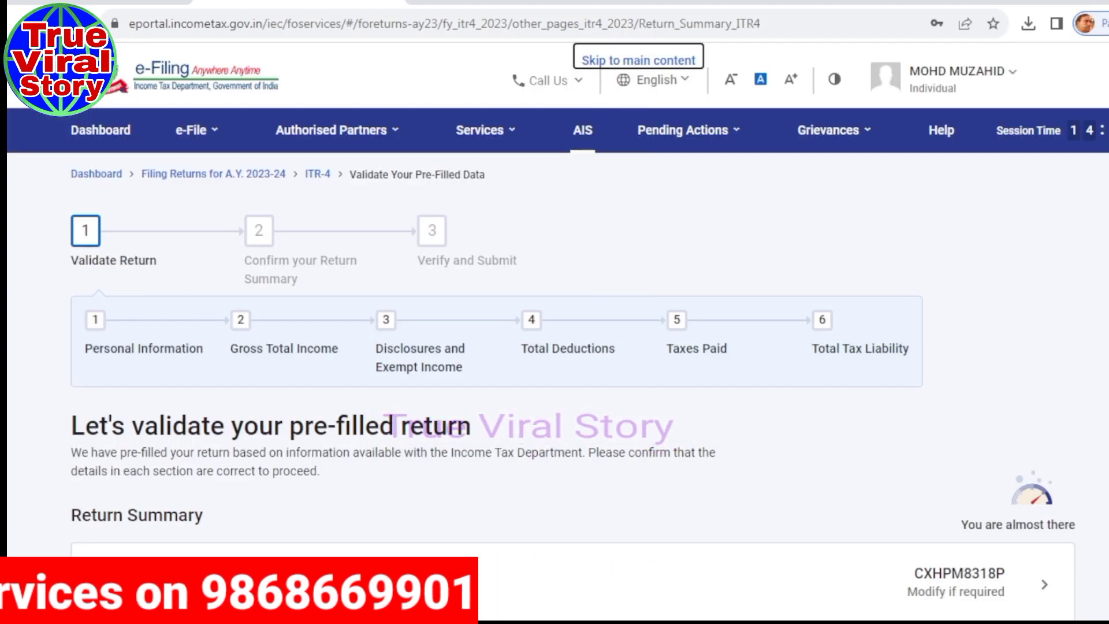
{"action": "scroll", "coordinate": [554, 346], "scroll_direction": "down", "scroll_amount": 7}
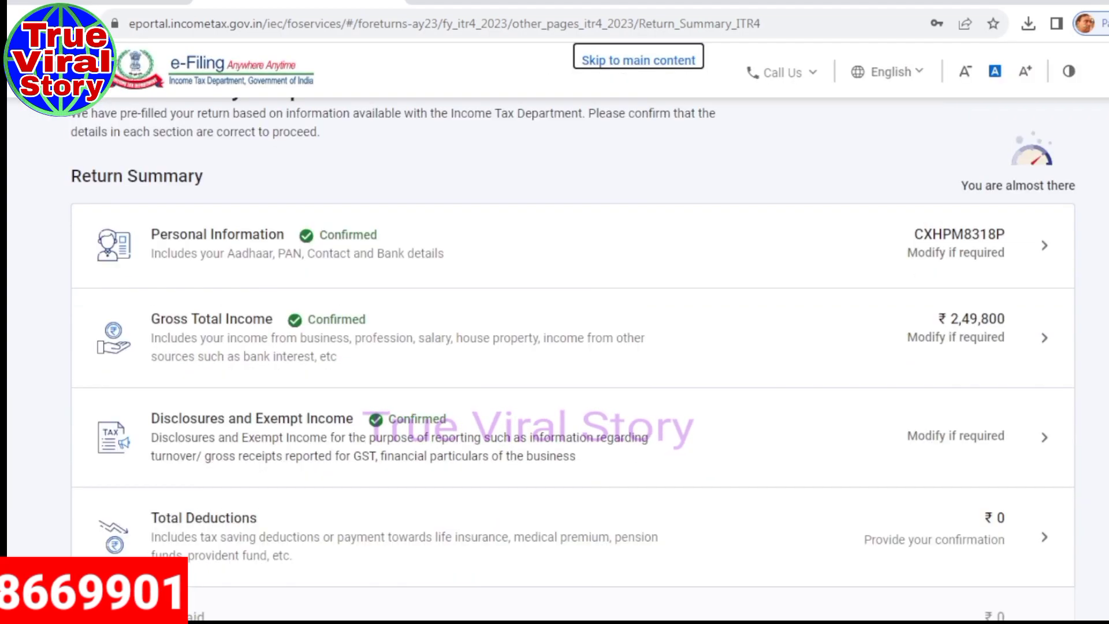
{"action": "scroll", "coordinate": [555, 347], "scroll_direction": "down", "scroll_amount": 2}
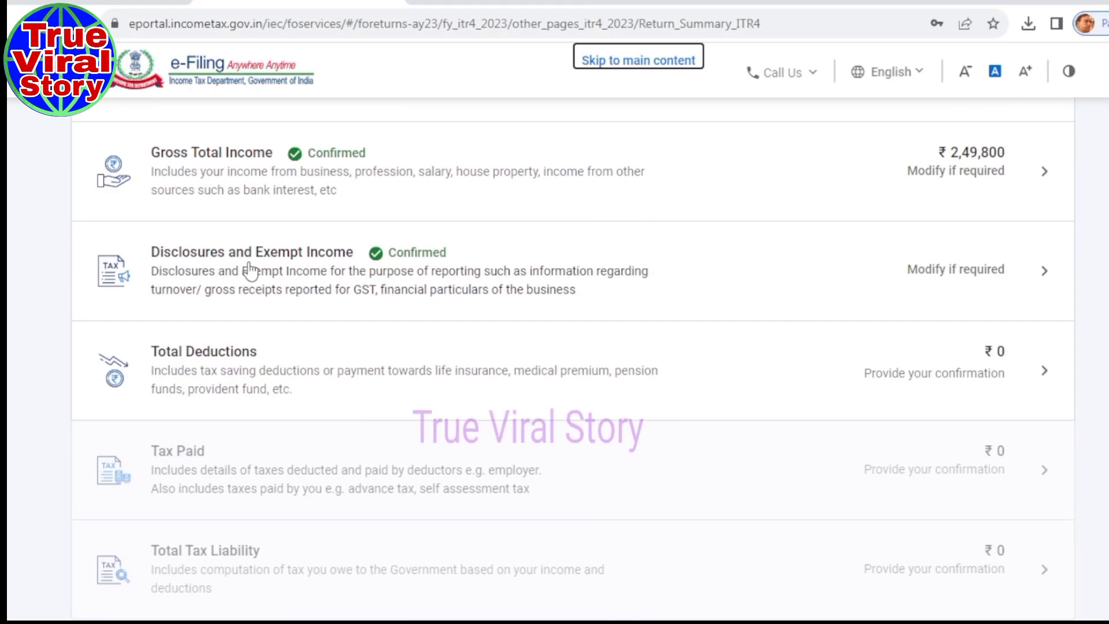
Open Total Deductions and answer No to every deduction eligibility question.
{"action": "left_click", "coordinate": [267, 382]}
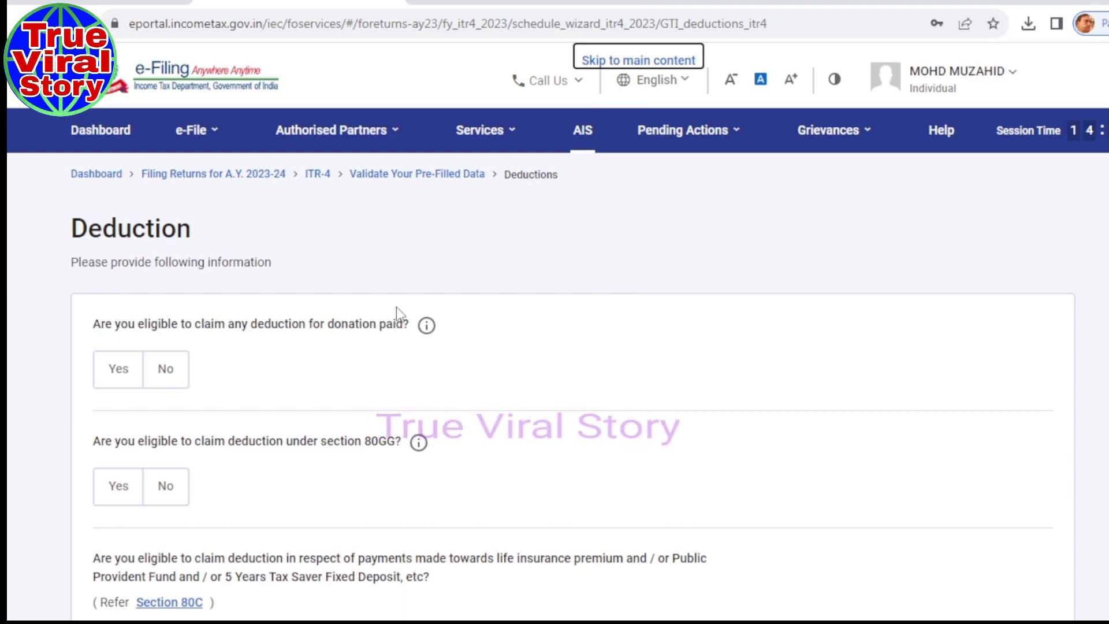
{"action": "left_click", "coordinate": [173, 373]}
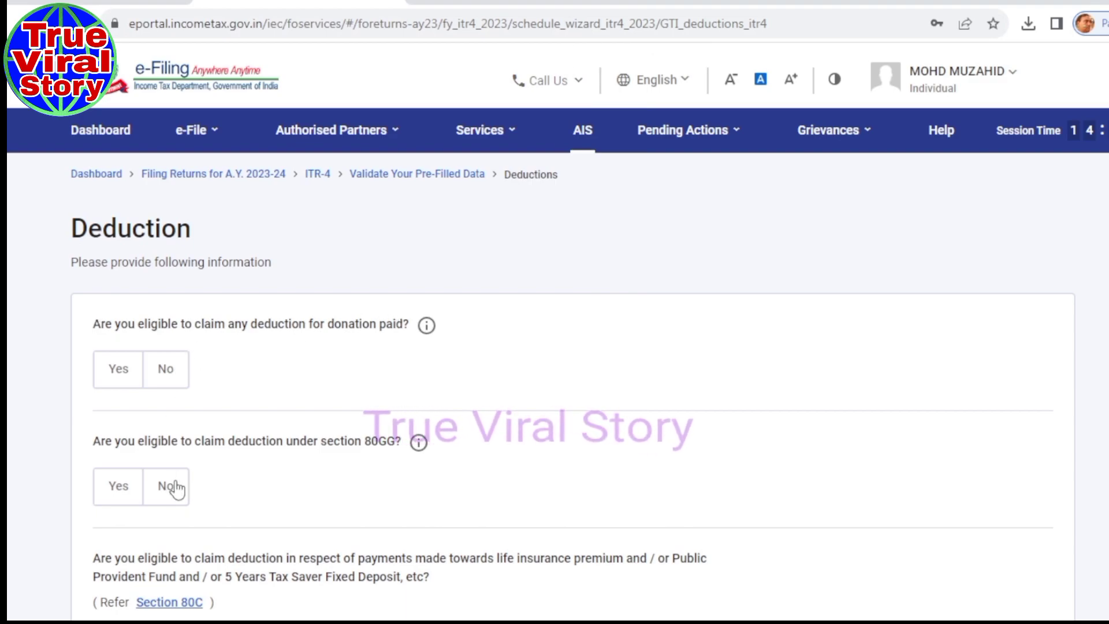
{"action": "left_click", "coordinate": [173, 373]}
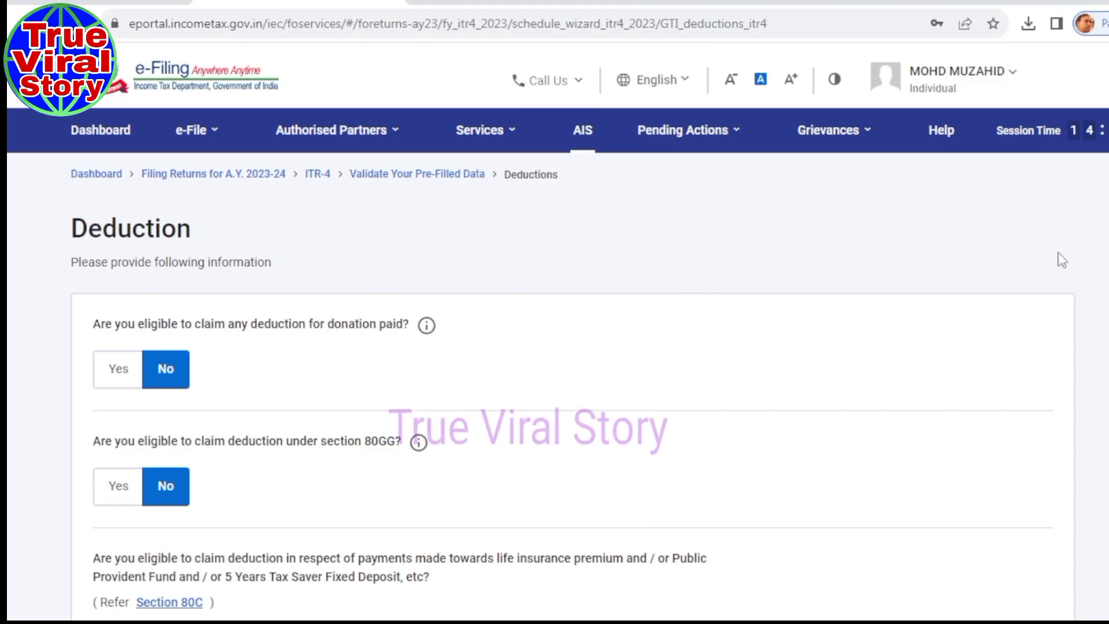
{"action": "scroll", "coordinate": [326, 275], "scroll_direction": "down", "scroll_amount": 5}
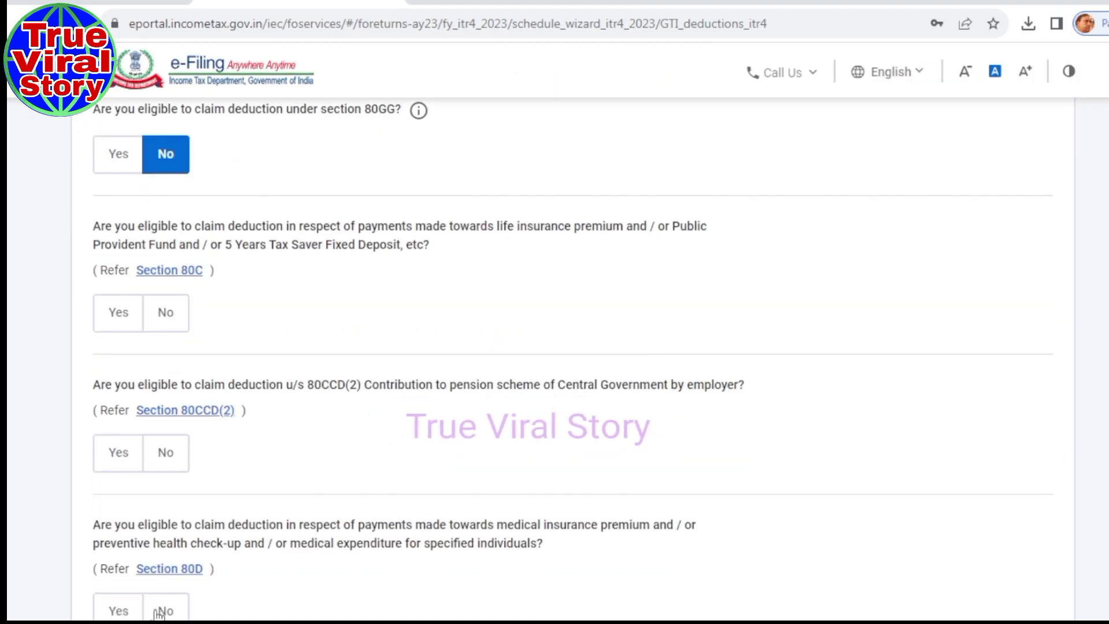
{"action": "scroll", "coordinate": [910, 437], "scroll_direction": "down", "scroll_amount": 7}
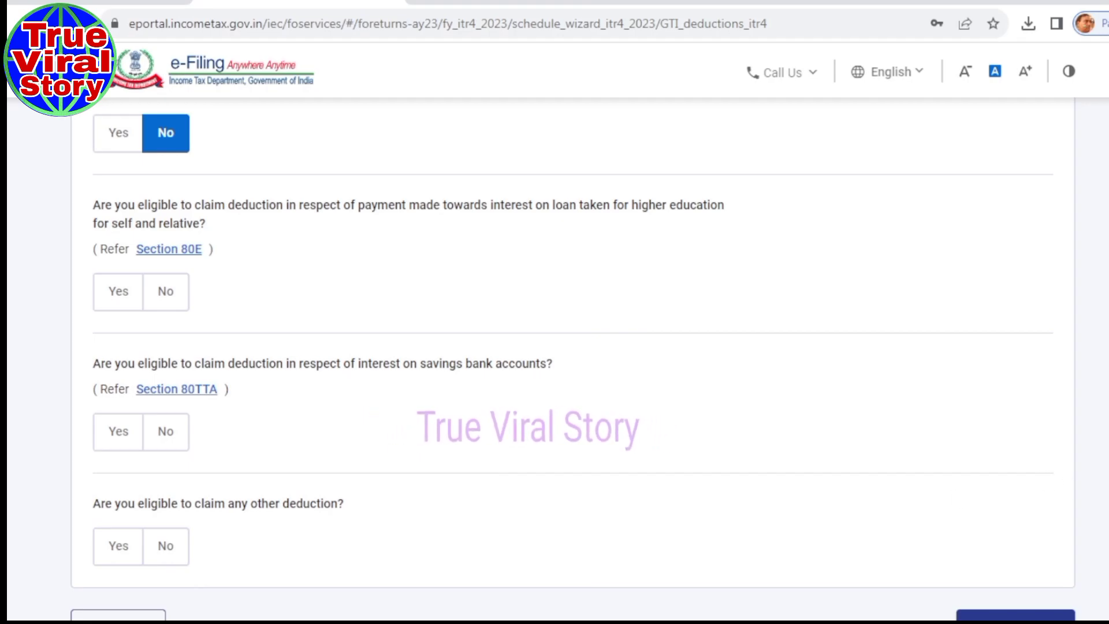
{"action": "left_click", "coordinate": [173, 288]}
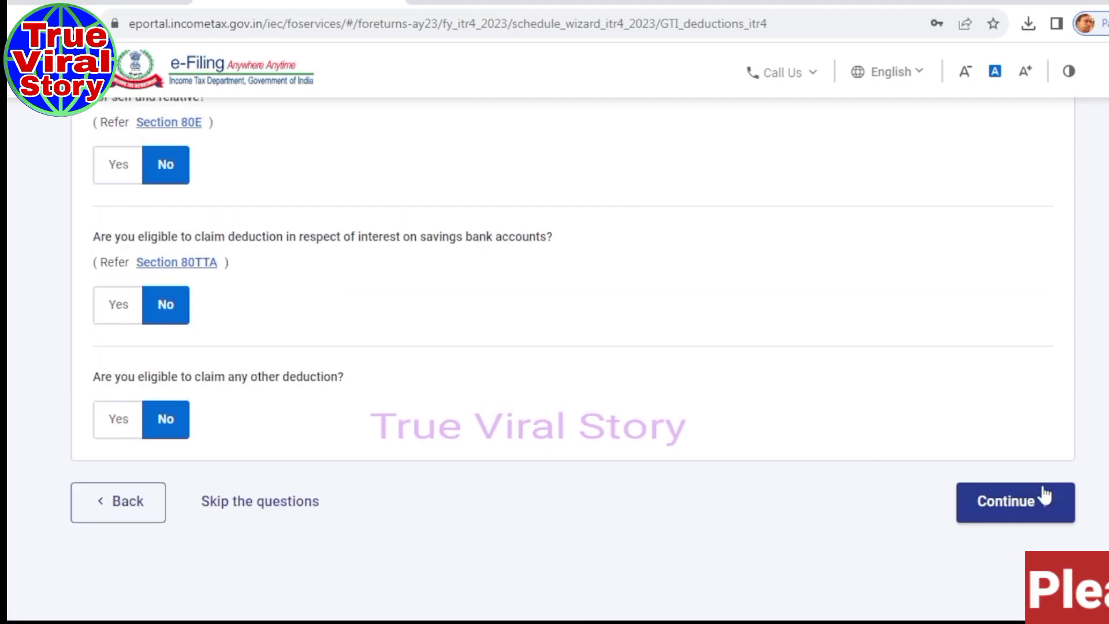
Continue past the questions and confirm total deductions of ₹0.
{"action": "left_click", "coordinate": [1015, 502]}
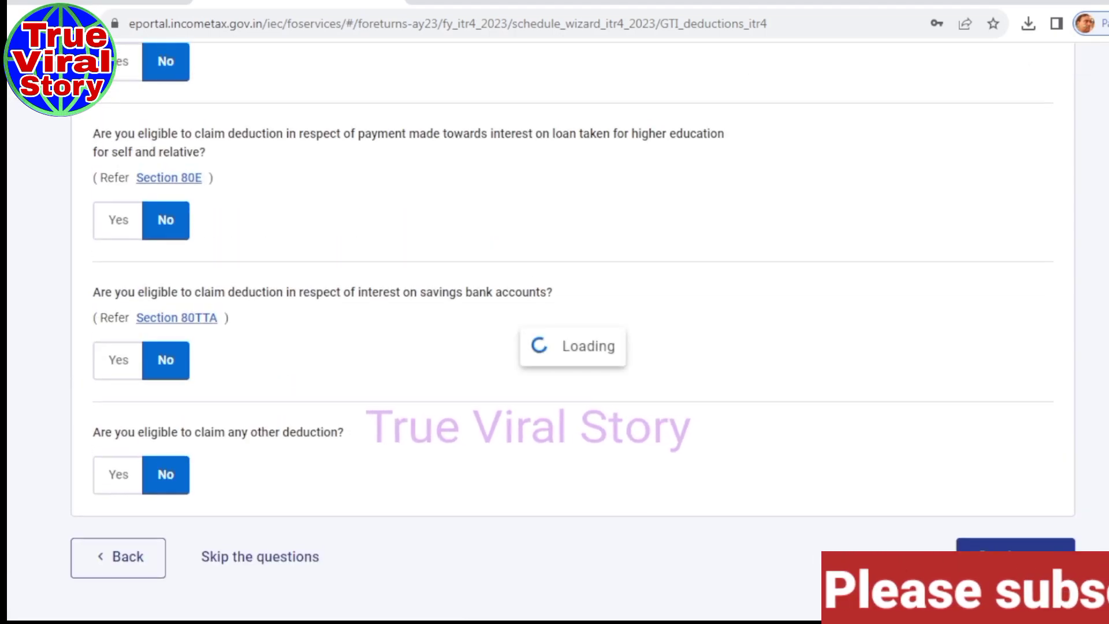
{"action": "mouse_move", "coordinate": [514, 622]}
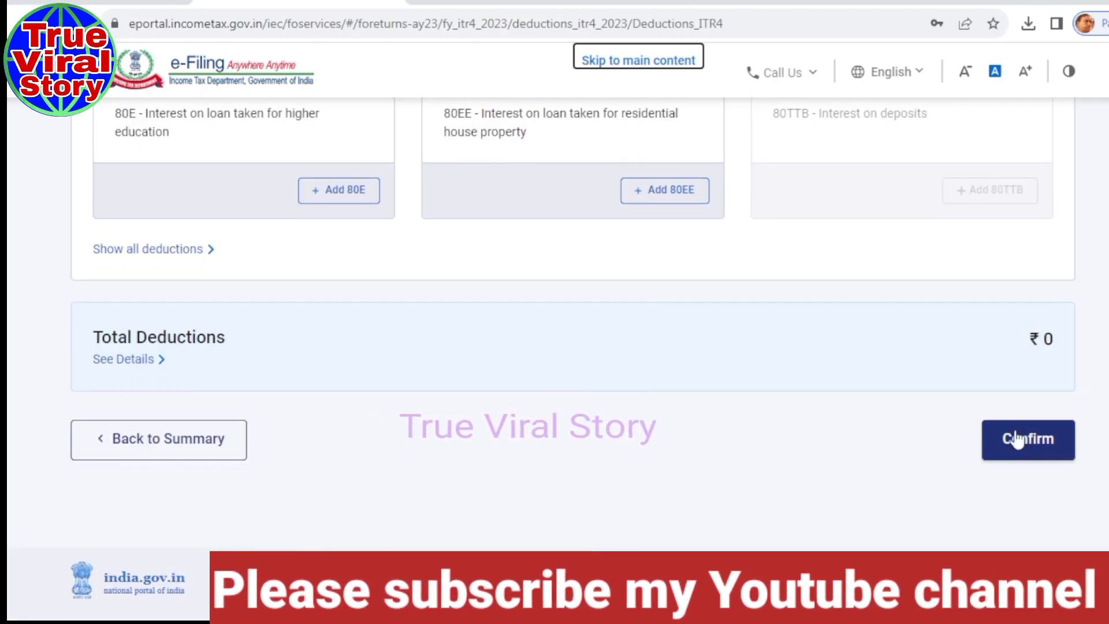
{"action": "left_click", "coordinate": [1045, 456]}
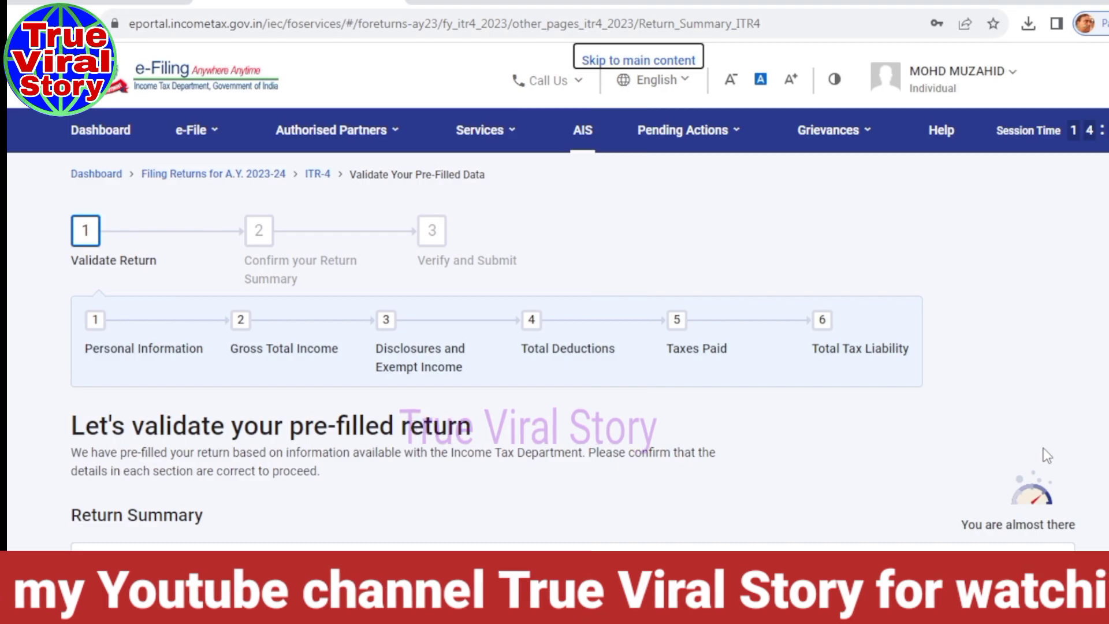
Review the Tax Paid section and confirm the ₹0 total taxes paid.
{"action": "scroll", "coordinate": [1047, 455], "scroll_direction": "down", "scroll_amount": 5}
{"action": "scroll", "coordinate": [572, 312], "scroll_direction": "down", "scroll_amount": 5}
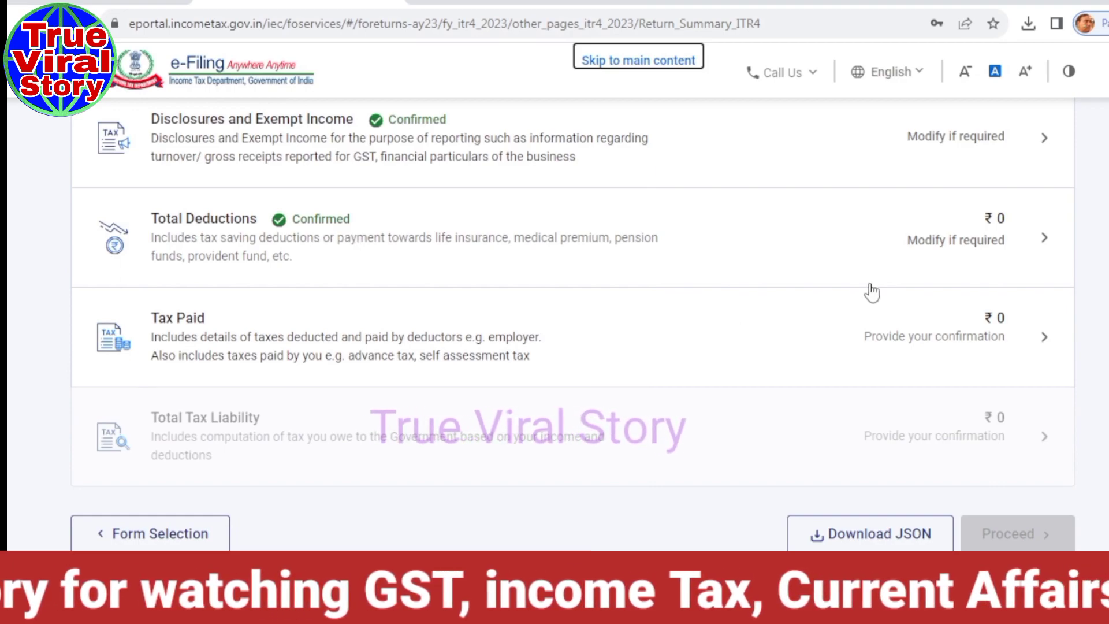
{"action": "left_click", "coordinate": [177, 331]}
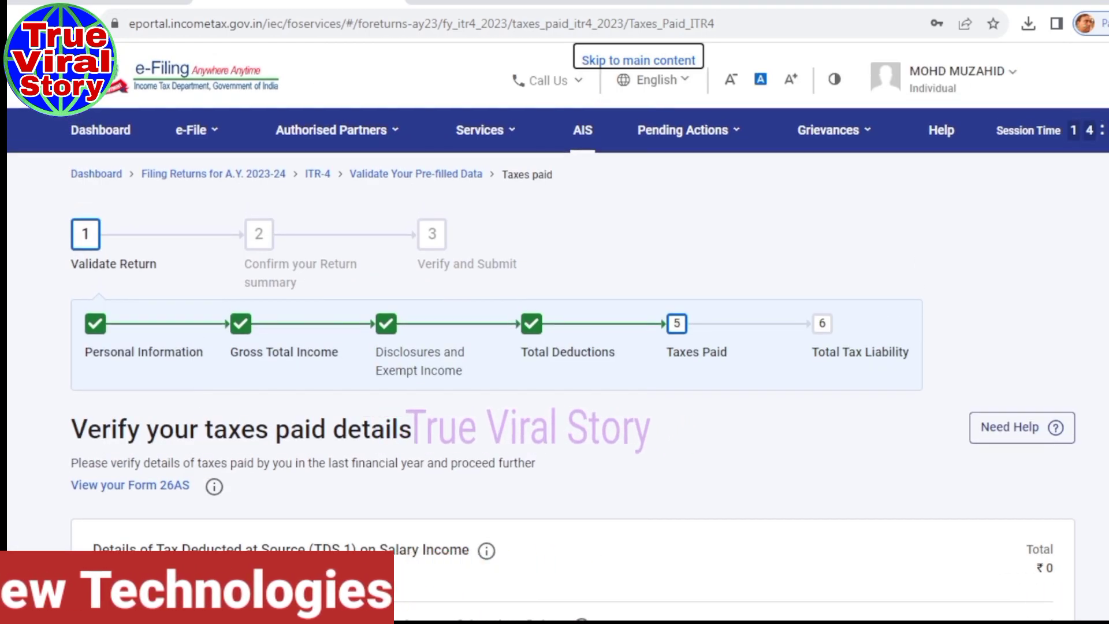
{"action": "scroll", "coordinate": [554, 358], "scroll_direction": "down", "scroll_amount": 10}
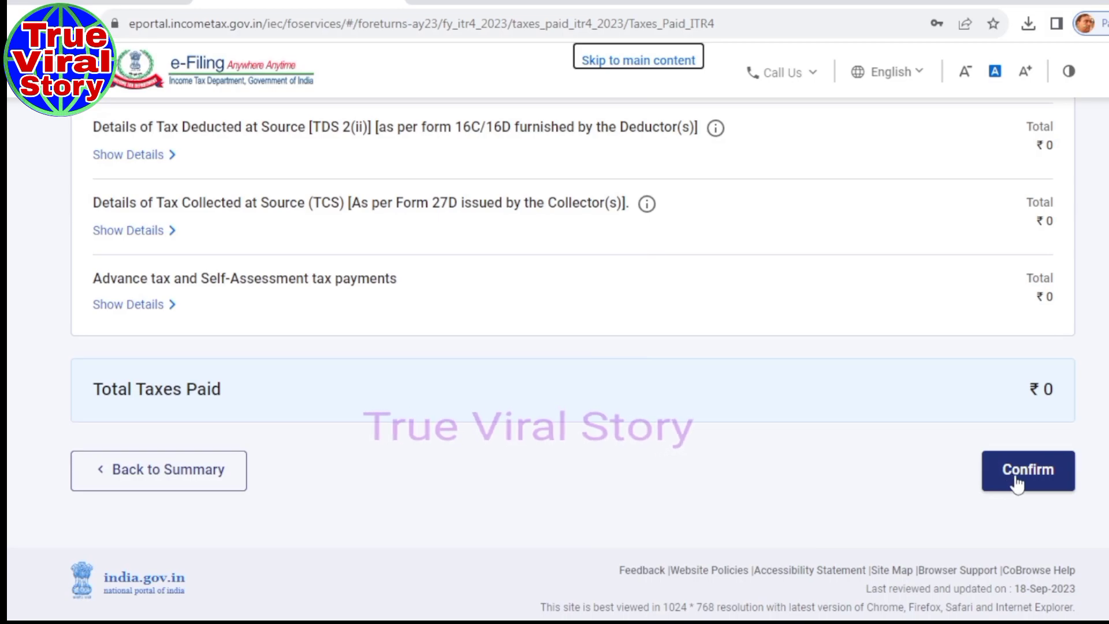
{"action": "left_click", "coordinate": [1018, 481]}
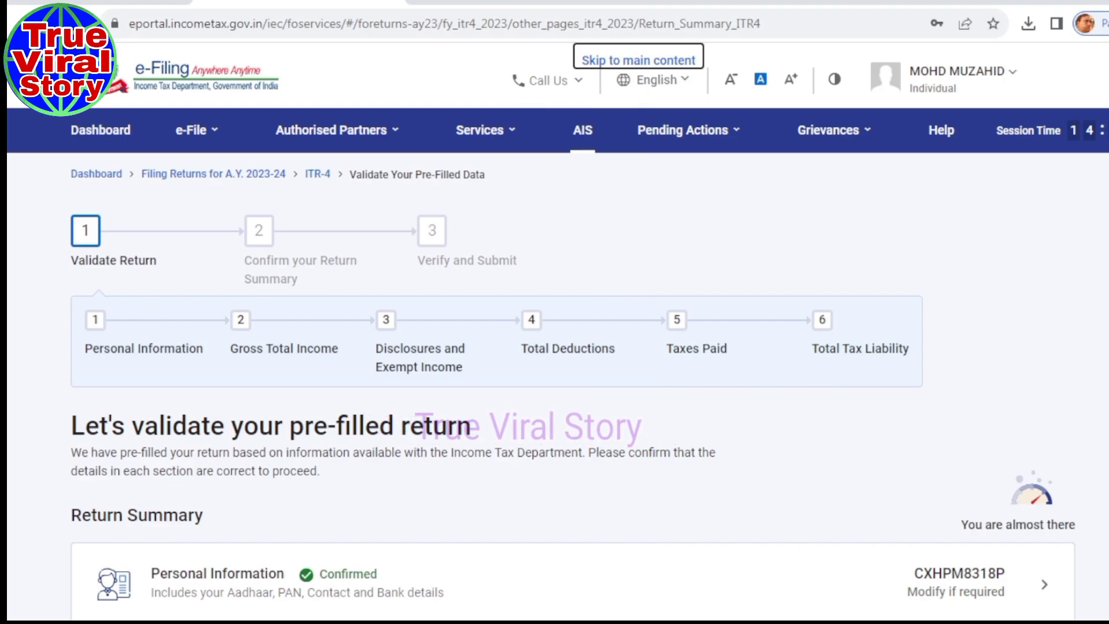
Review the Total Tax Liability computation (Tax, Fee and Interest all ₹0) and confirm it.
{"action": "scroll", "coordinate": [572, 393], "scroll_direction": "down", "scroll_amount": 15}
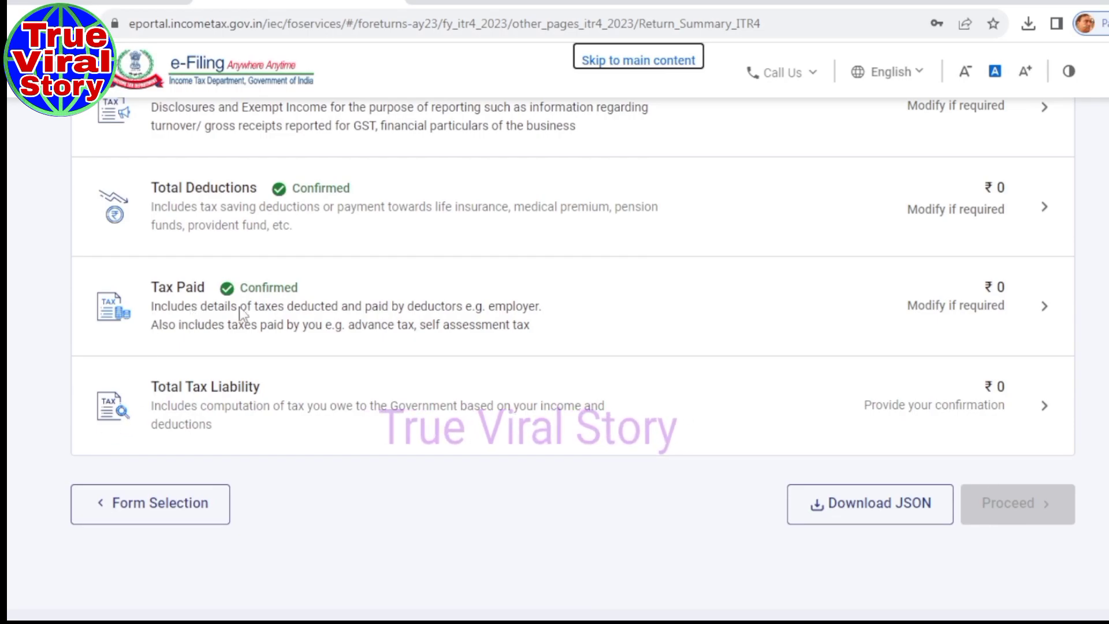
{"action": "left_click", "coordinate": [247, 397]}
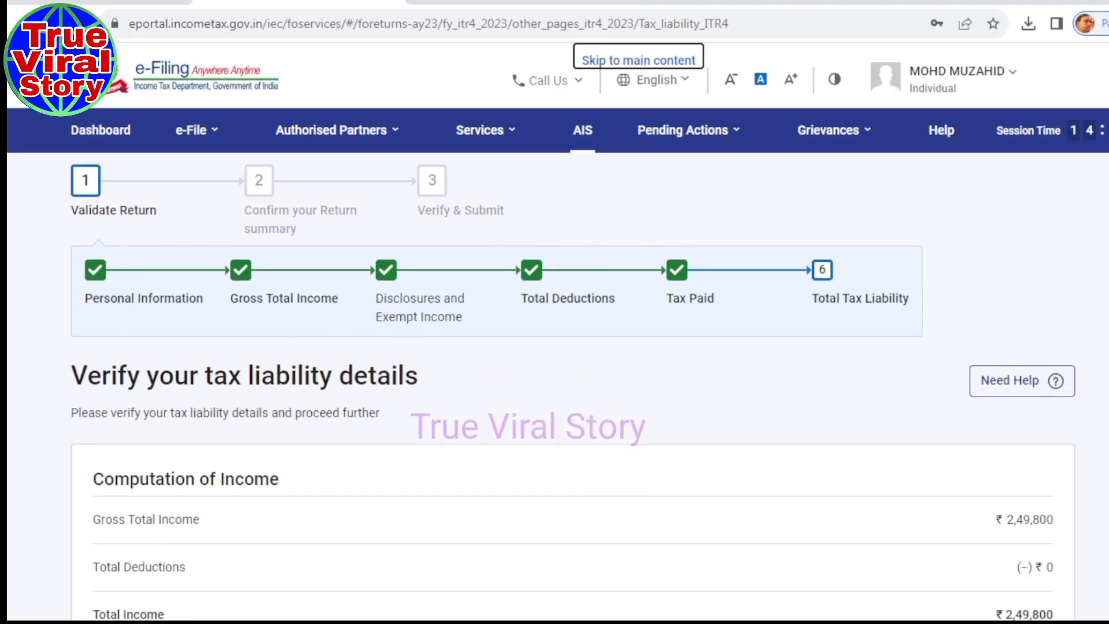
{"action": "scroll", "coordinate": [554, 347], "scroll_direction": "down", "scroll_amount": 10}
{"action": "scroll", "coordinate": [554, 346], "scroll_direction": "down", "scroll_amount": 7}
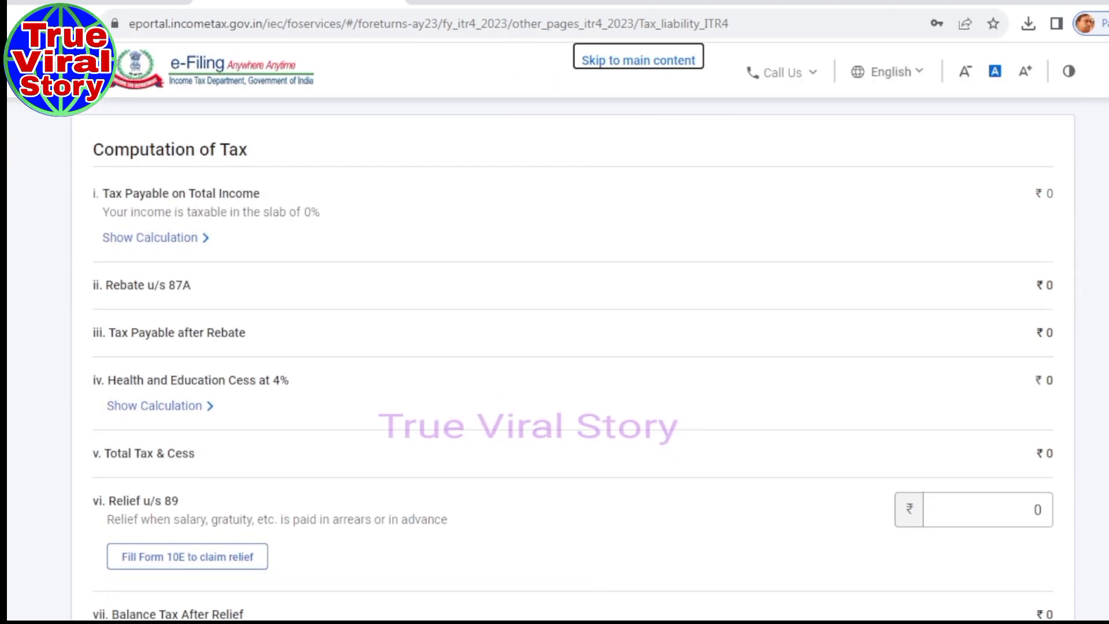
{"action": "scroll", "coordinate": [554, 346], "scroll_direction": "down", "scroll_amount": 5}
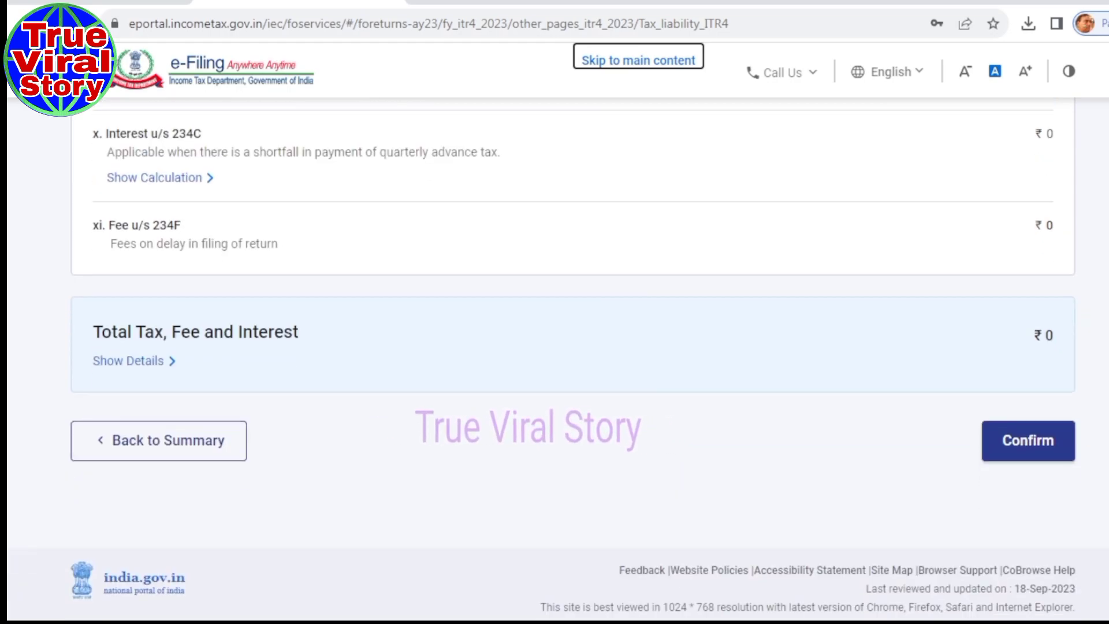
{"action": "scroll", "coordinate": [554, 347], "scroll_direction": "up", "scroll_amount": 6}
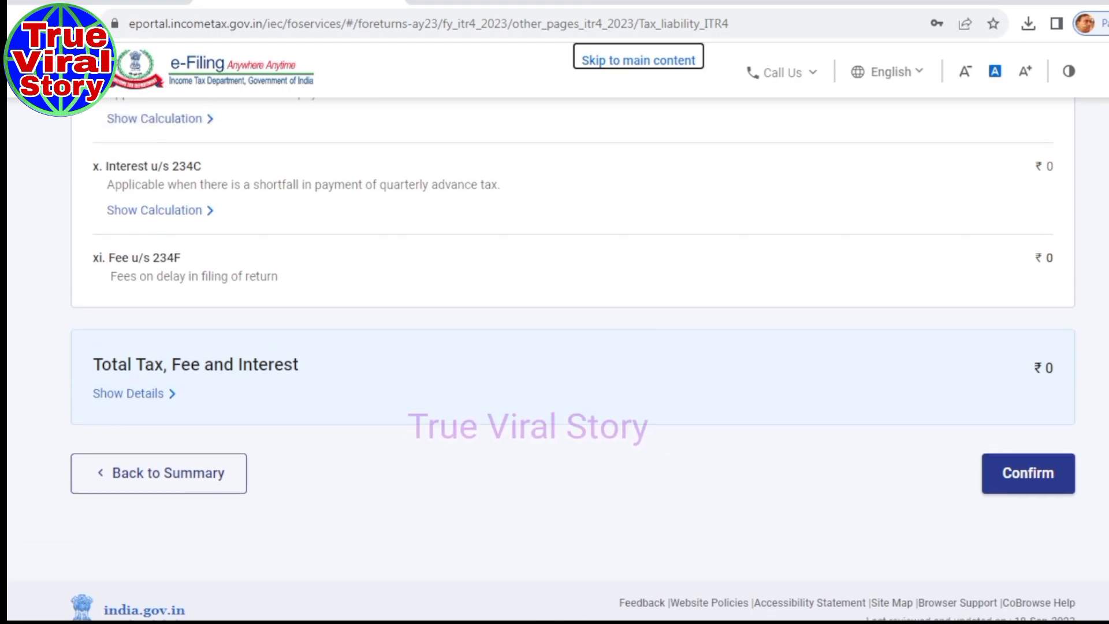
{"action": "scroll", "coordinate": [555, 346], "scroll_direction": "up", "scroll_amount": 2}
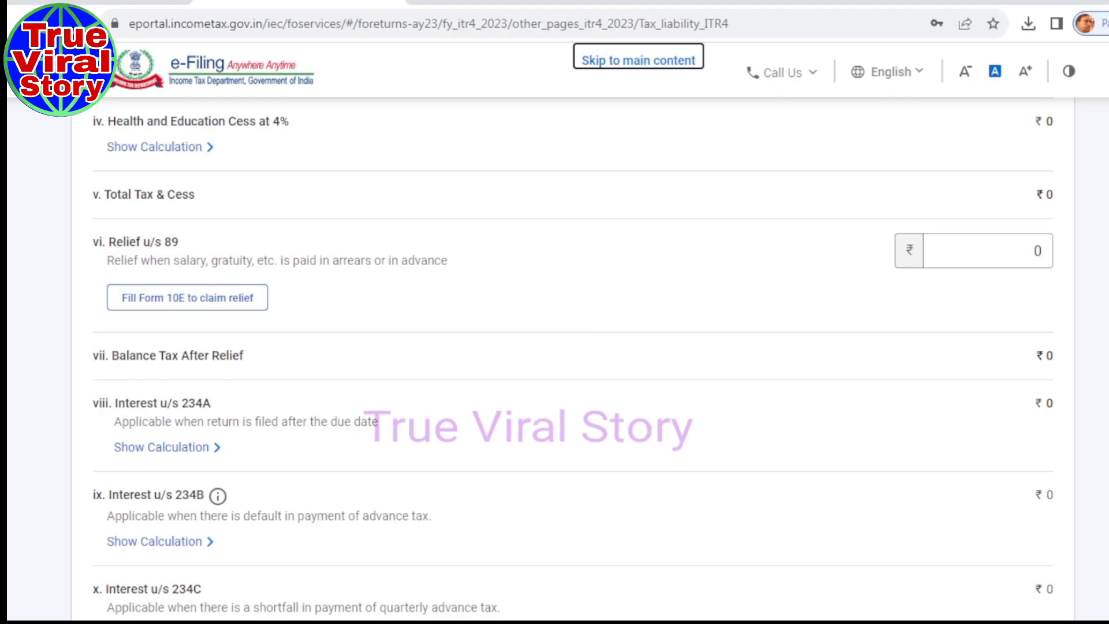
{"action": "scroll", "coordinate": [554, 347], "scroll_direction": "down", "scroll_amount": 2}
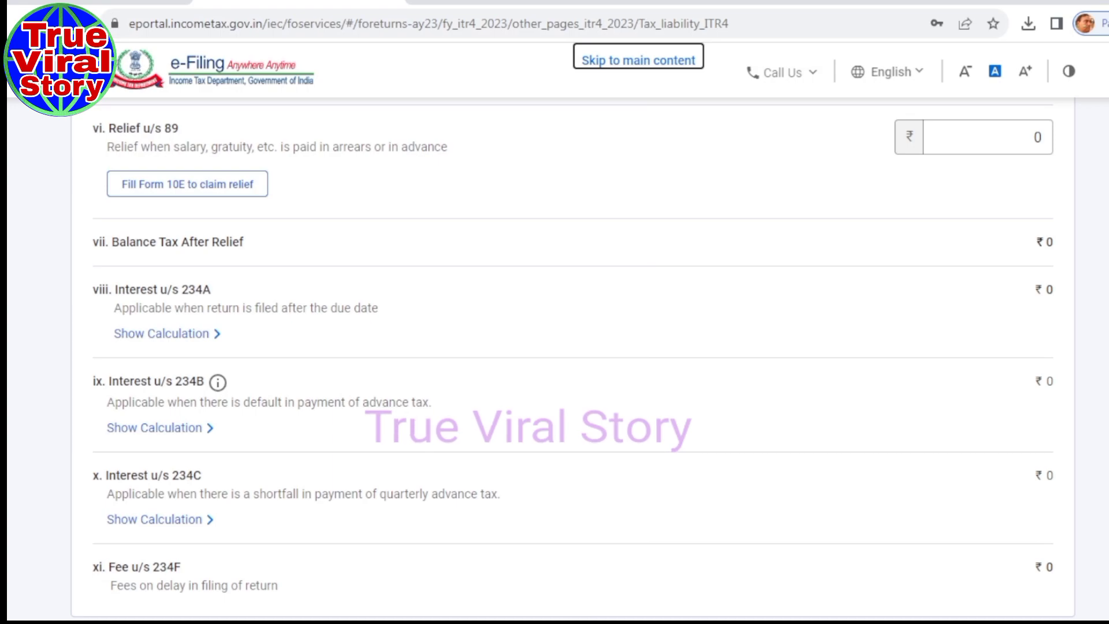
{"action": "scroll", "coordinate": [562, 358], "scroll_direction": "down", "scroll_amount": 3}
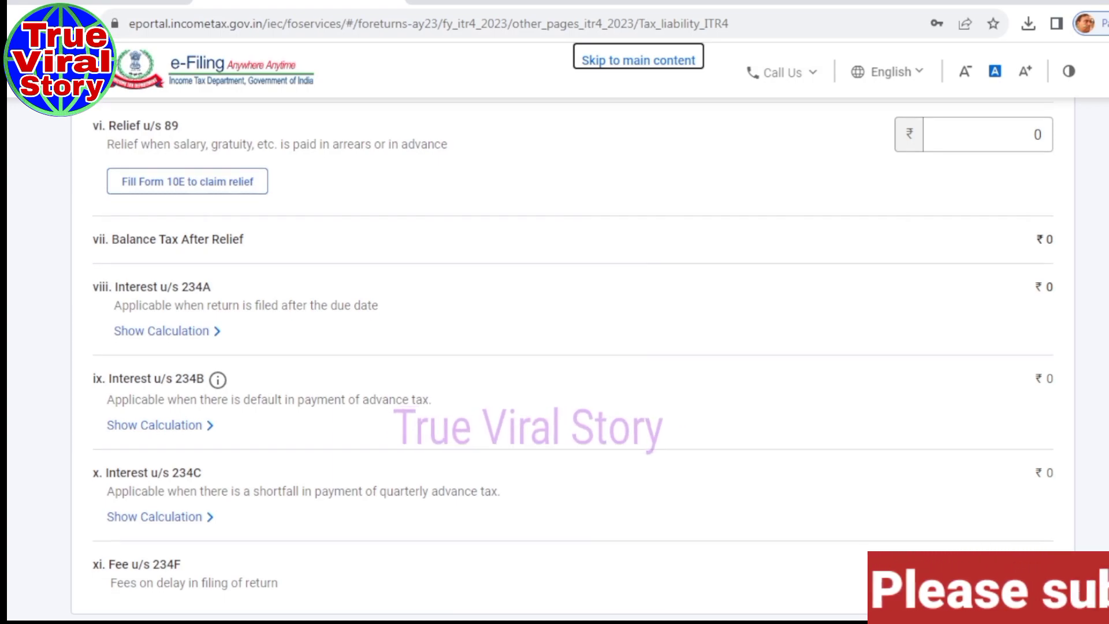
{"action": "scroll", "coordinate": [122, 338], "scroll_direction": "down", "scroll_amount": 2}
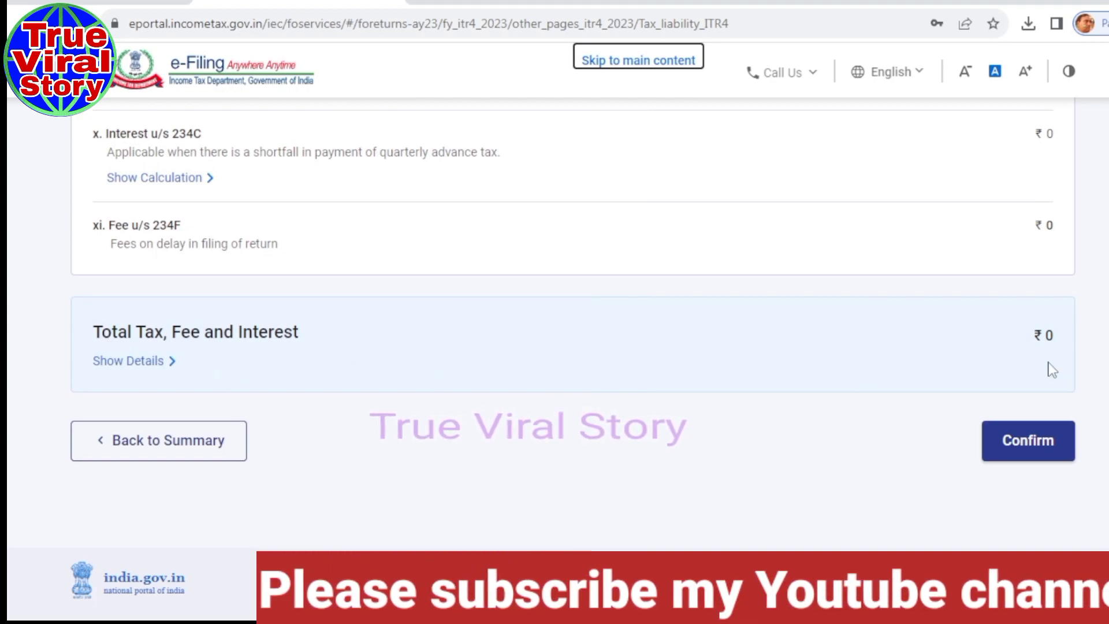
{"action": "left_click", "coordinate": [1026, 443]}
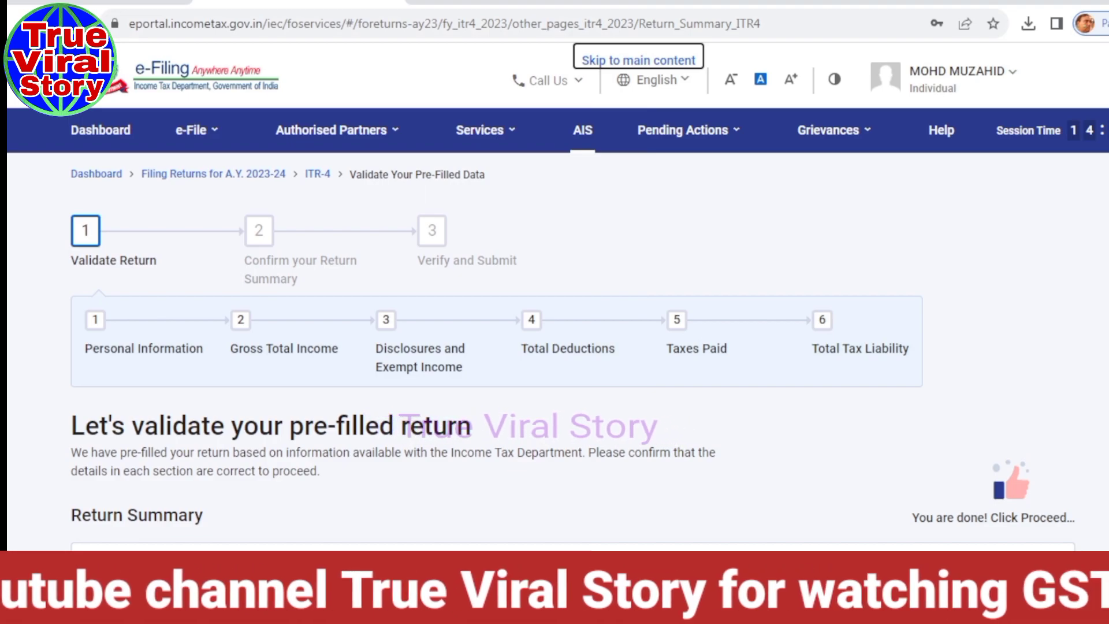
Proceed from the Return Summary to the Tax Summary page.
{"action": "scroll", "coordinate": [554, 318], "scroll_direction": "down", "scroll_amount": 8}
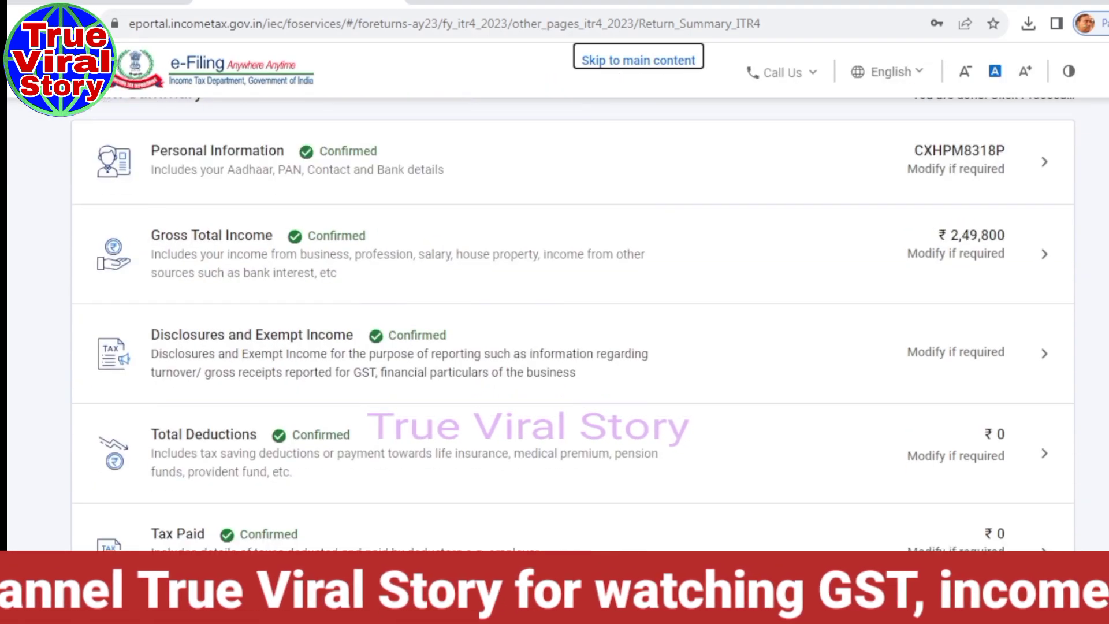
{"action": "scroll", "coordinate": [131, 455], "scroll_direction": "down", "scroll_amount": 4}
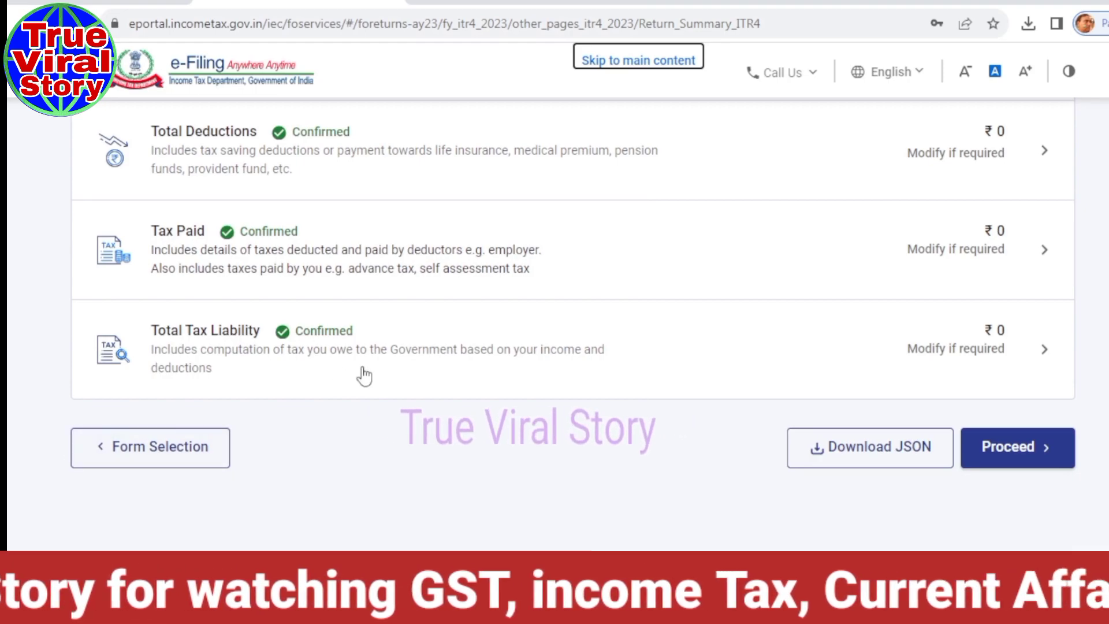
{"action": "left_click", "coordinate": [1027, 464]}
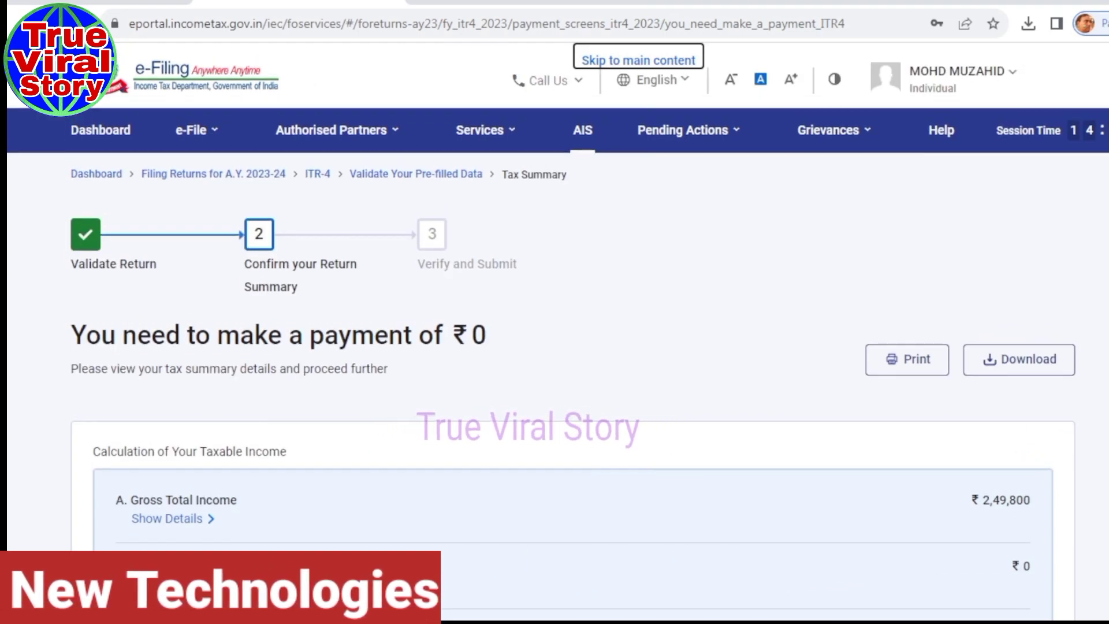
Review the ₹0 amount payable on ₹2,49,800 gross total income and move on to the preview.
{"action": "scroll", "coordinate": [572, 387], "scroll_direction": "down", "scroll_amount": 2}
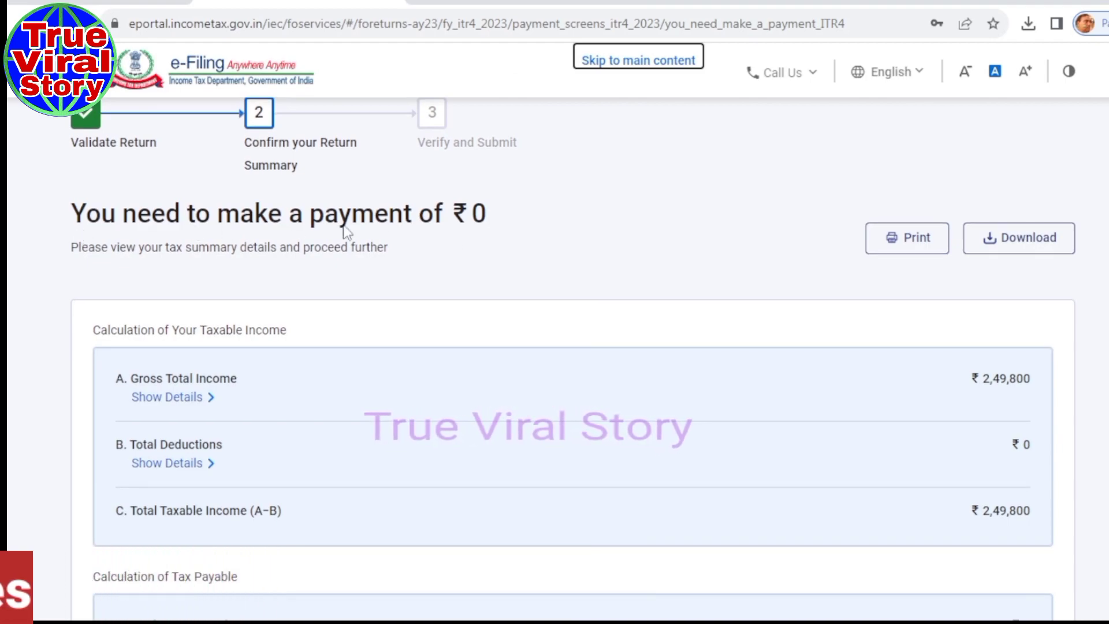
{"action": "left_click_drag", "start_coordinate": [69, 208], "coordinate": [513, 221]}
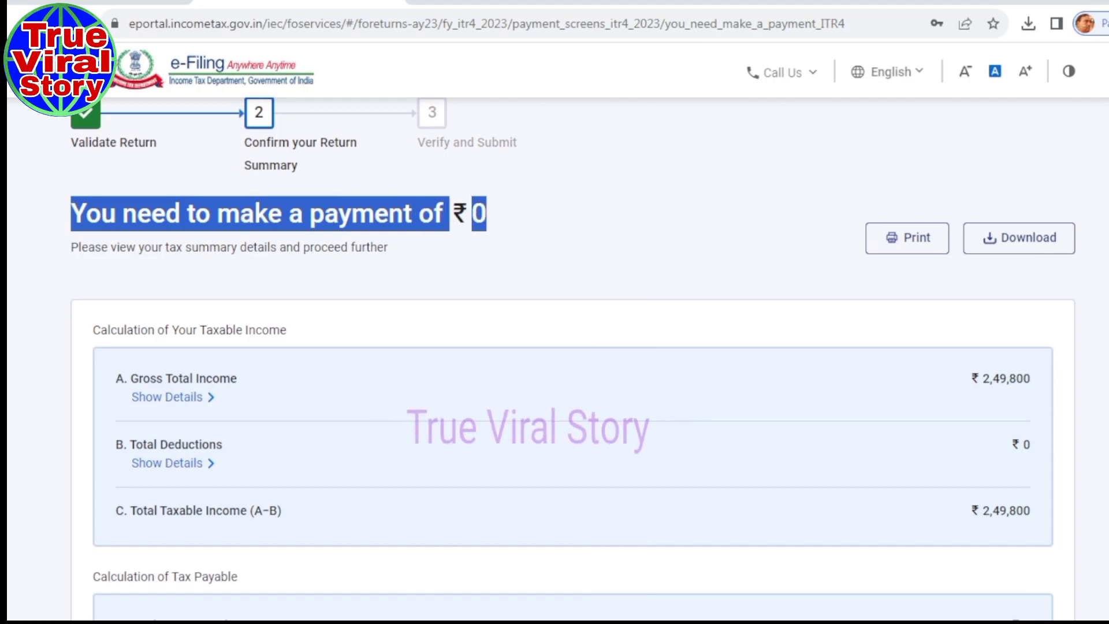
{"action": "left_click_drag", "start_coordinate": [69, 209], "coordinate": [439, 338]}
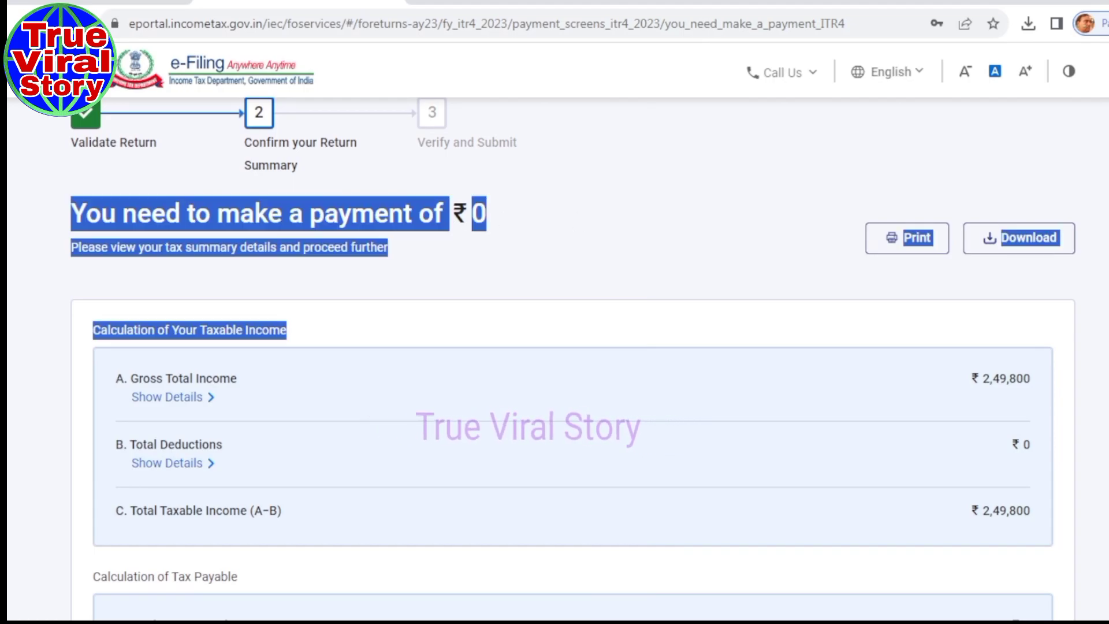
{"action": "scroll", "coordinate": [578, 346], "scroll_direction": "down", "scroll_amount": 8}
{"action": "left_click", "coordinate": [969, 448]}
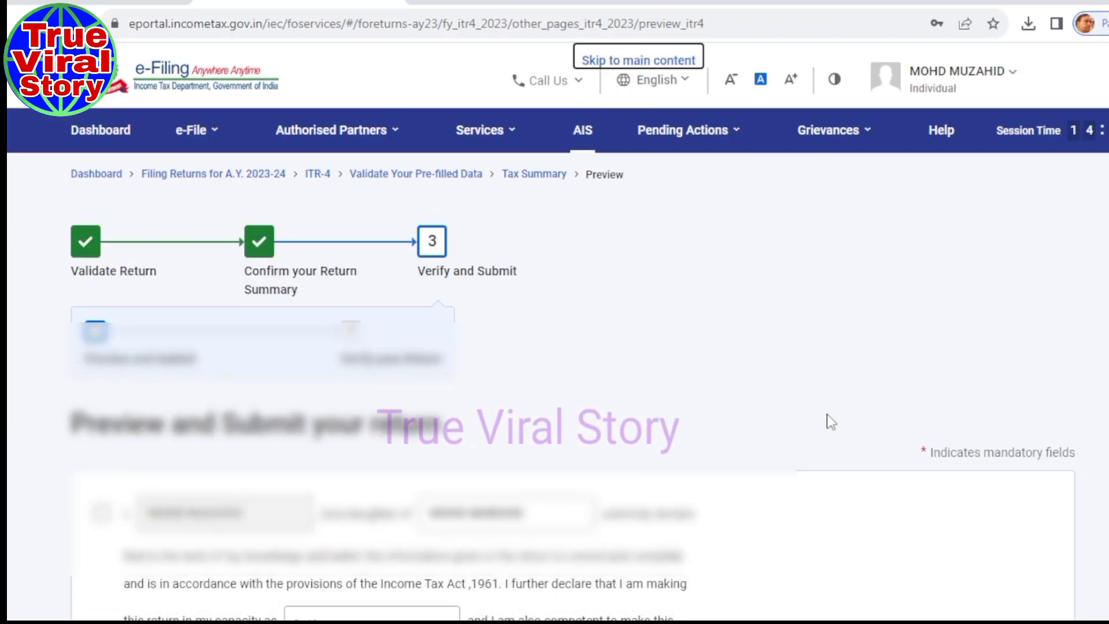
Accept the declaration and open the full ITR-4 SUGAM preview for AY 2023-24.
{"action": "scroll", "coordinate": [829, 422], "scroll_direction": "down", "scroll_amount": 5}
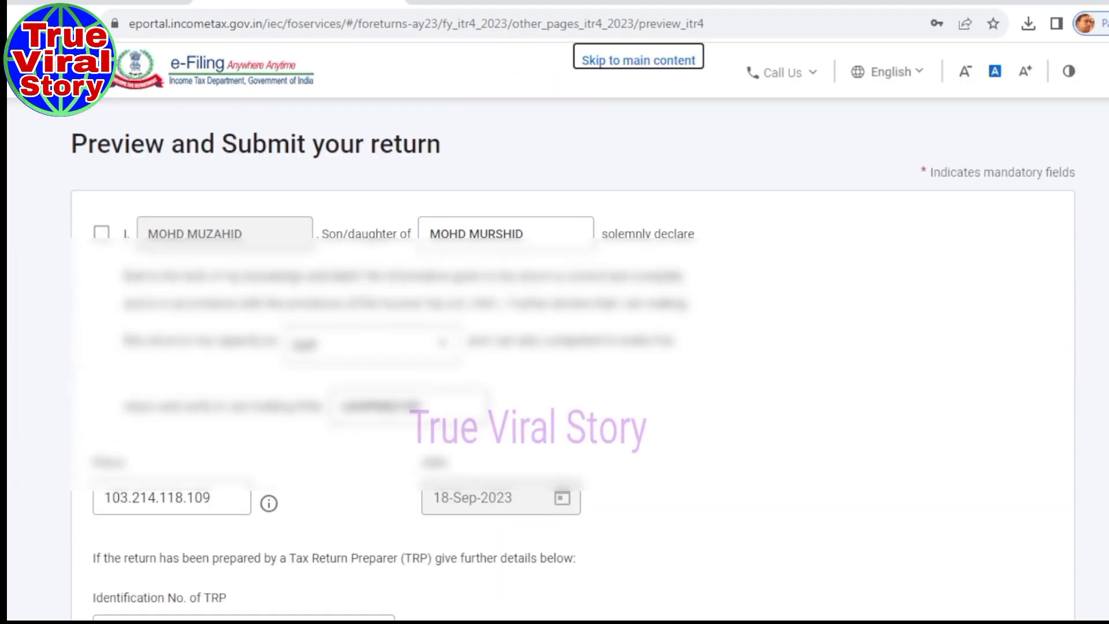
{"action": "left_click", "coordinate": [101, 233]}
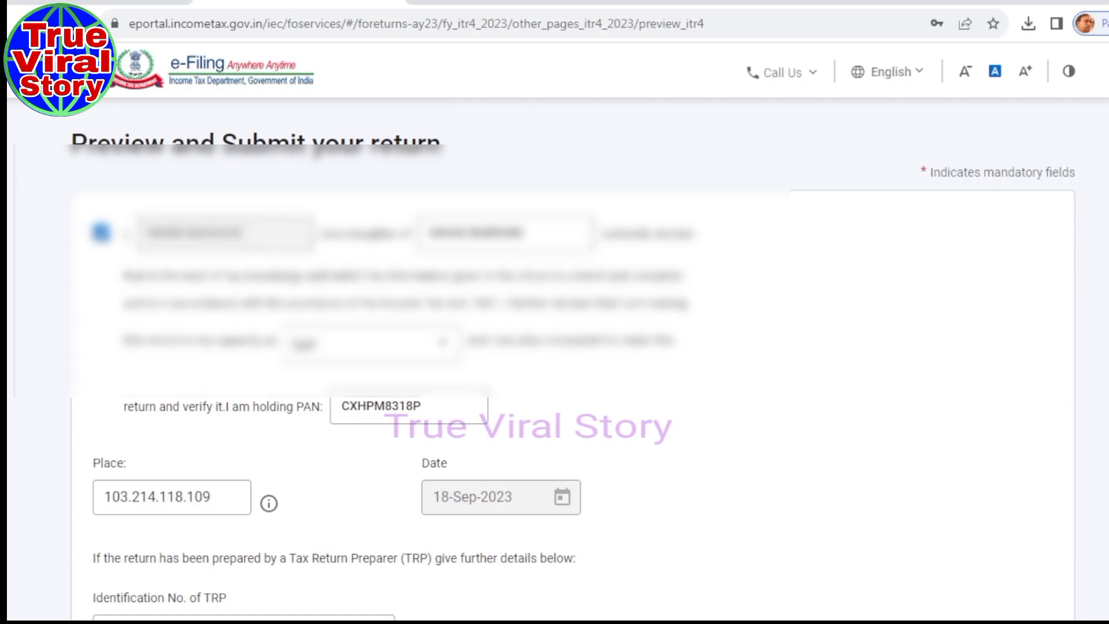
{"action": "scroll", "coordinate": [555, 347], "scroll_direction": "down", "scroll_amount": 7}
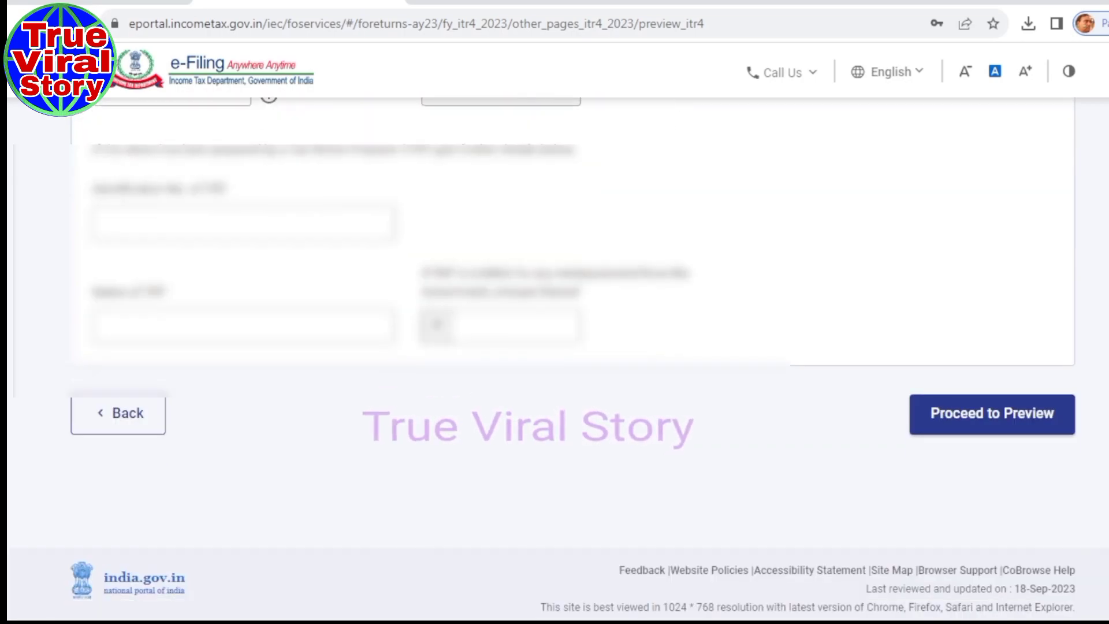
{"action": "left_click", "coordinate": [982, 422]}
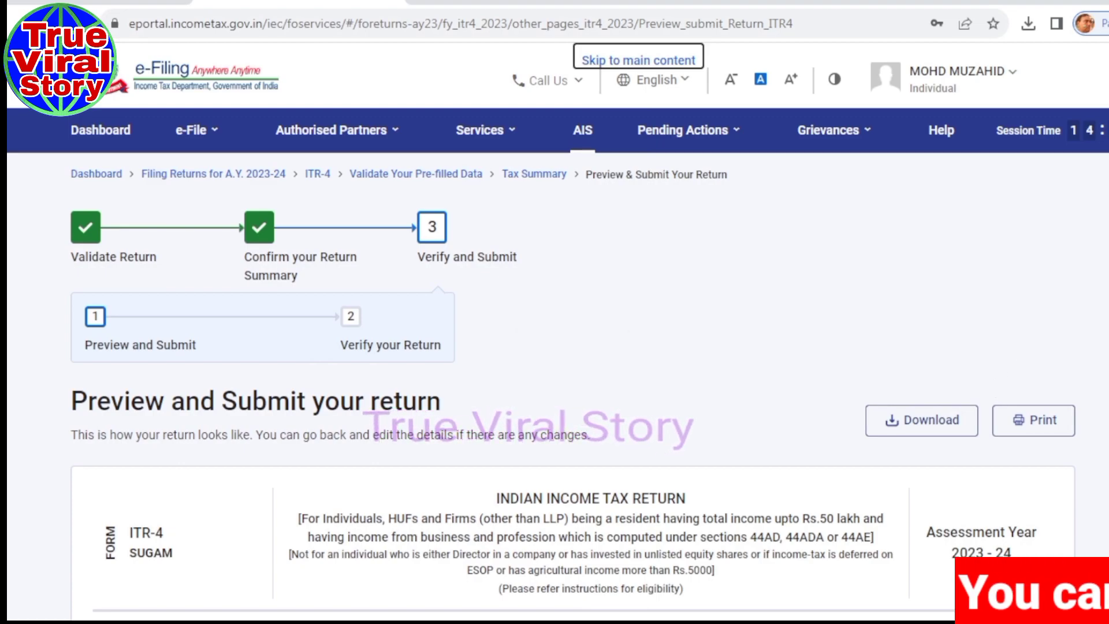
{"action": "scroll", "coordinate": [999, 371], "scroll_direction": "down", "scroll_amount": 20}
Send the previewed ITR-4 for validation, which reports no errors.
{"action": "scroll", "coordinate": [983, 493], "scroll_direction": "down", "scroll_amount": 20}
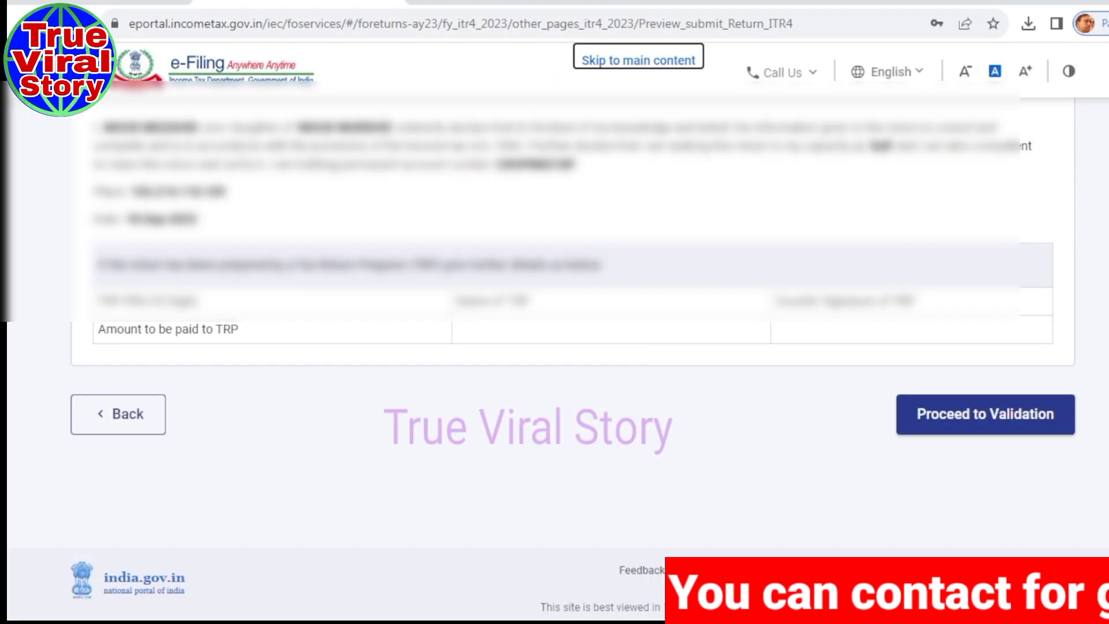
{"action": "left_click", "coordinate": [952, 427]}
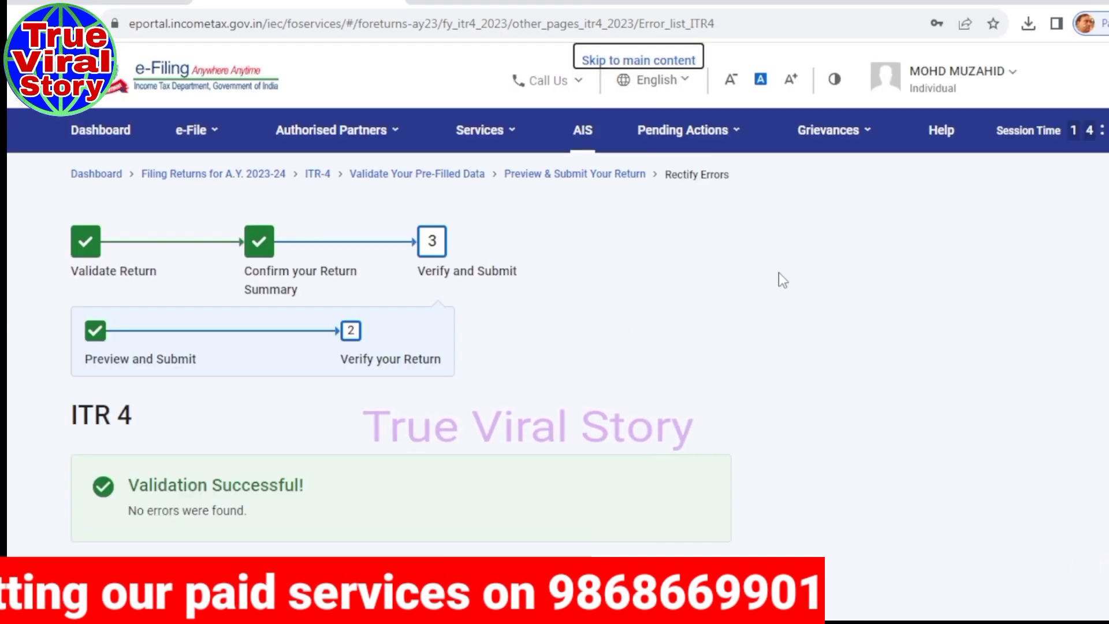
{"action": "scroll", "coordinate": [266, 338], "scroll_direction": "down", "scroll_amount": 3}
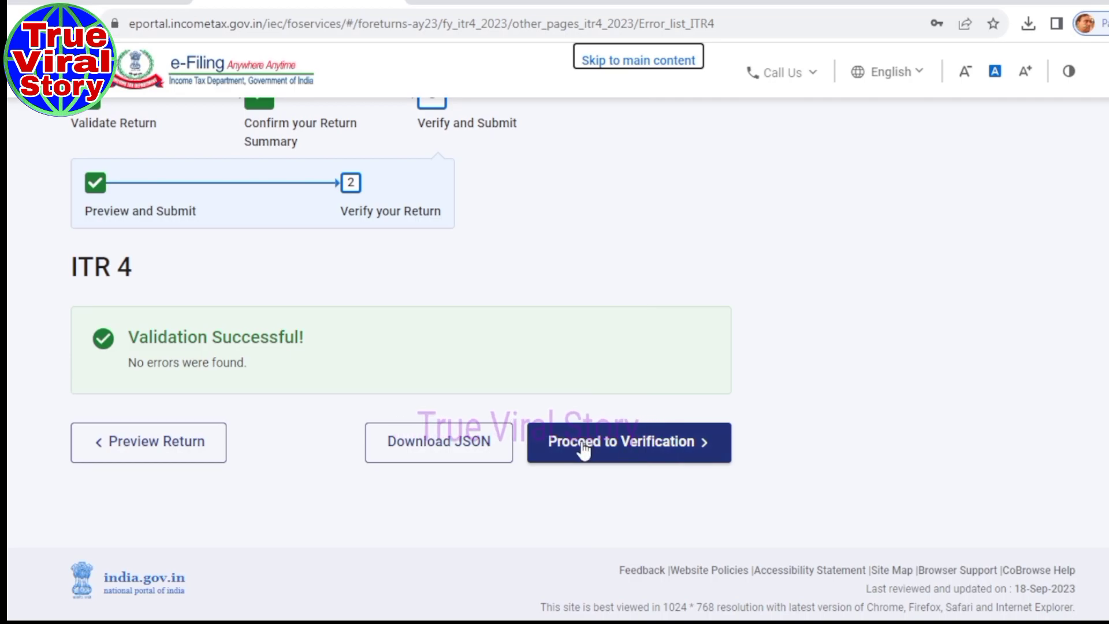
Go to the Complete your Verification page and review the 30-day e-verify note.
{"action": "left_click", "coordinate": [629, 460]}
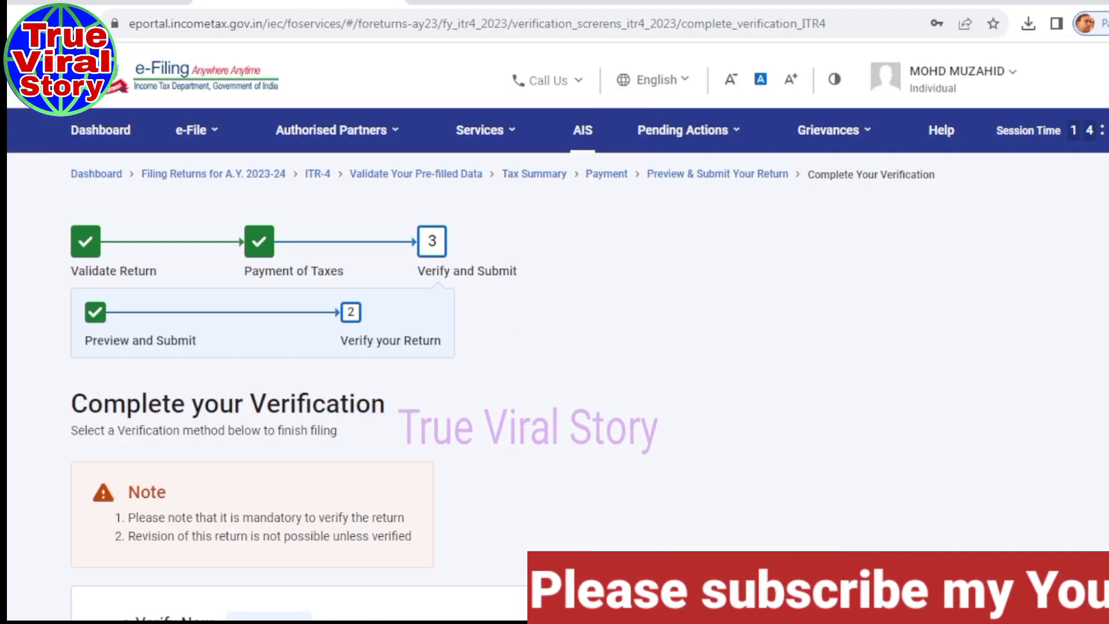
{"action": "scroll", "coordinate": [555, 347], "scroll_direction": "down", "scroll_amount": 5}
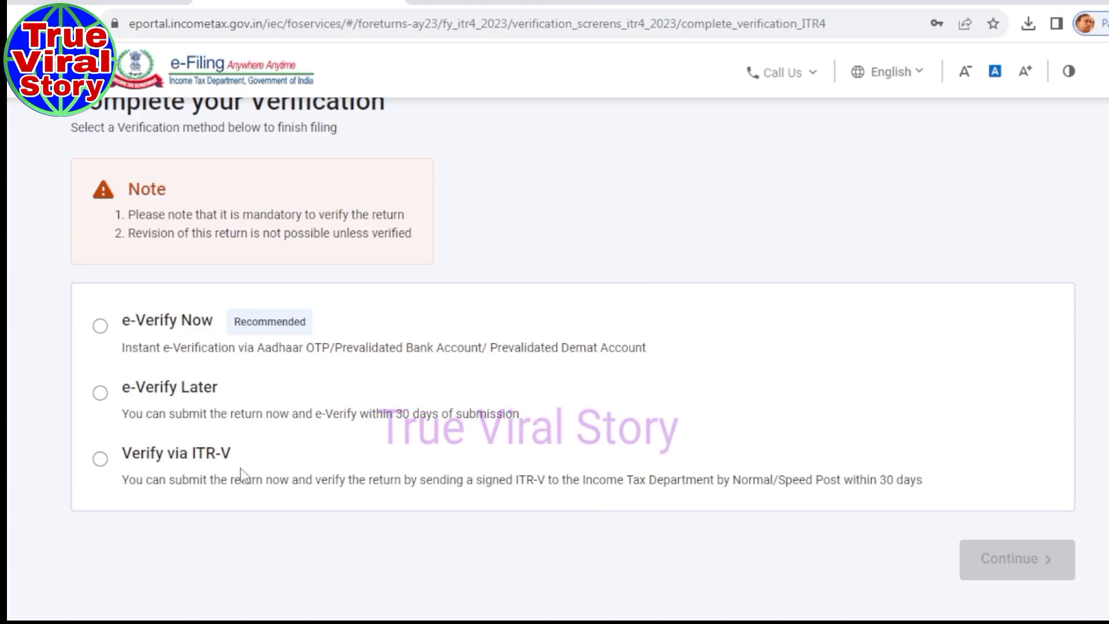
{"action": "left_click_drag", "start_coordinate": [298, 414], "coordinate": [385, 414]}
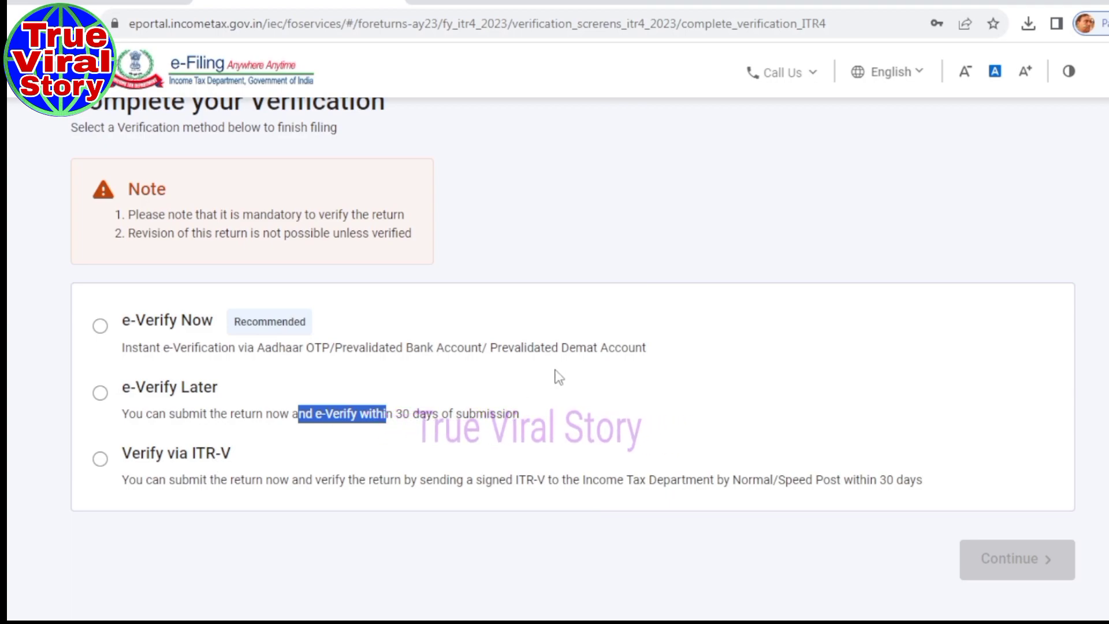
Choose e-Verify Later, acknowledge the 30-day reminder, and submit the ITR-4 return.
{"action": "left_click", "coordinate": [101, 394]}
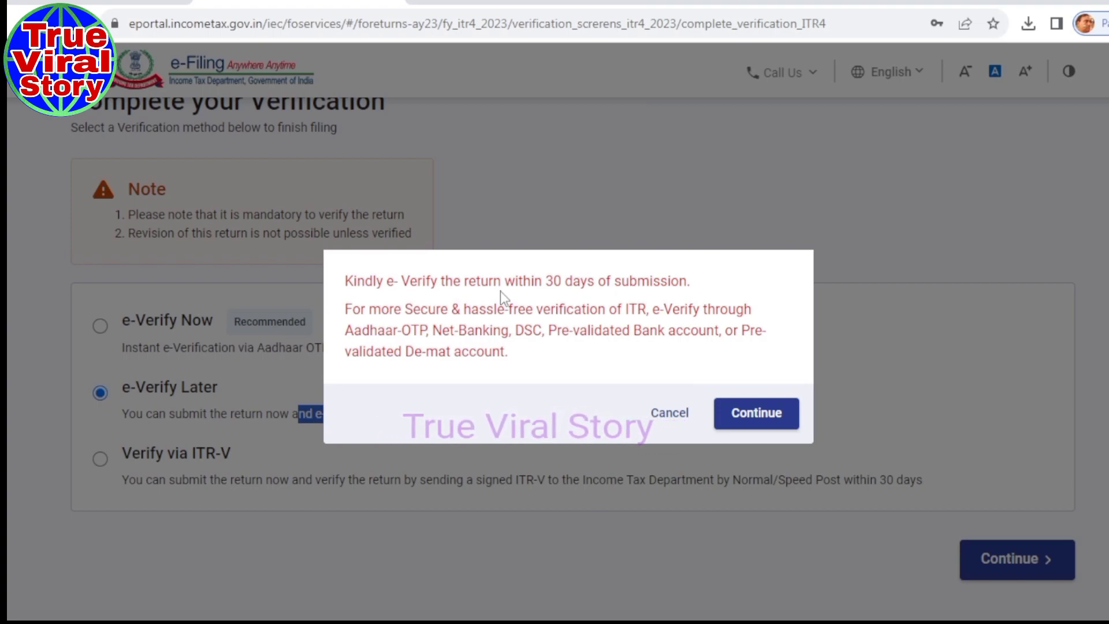
{"action": "left_click", "coordinate": [743, 429]}
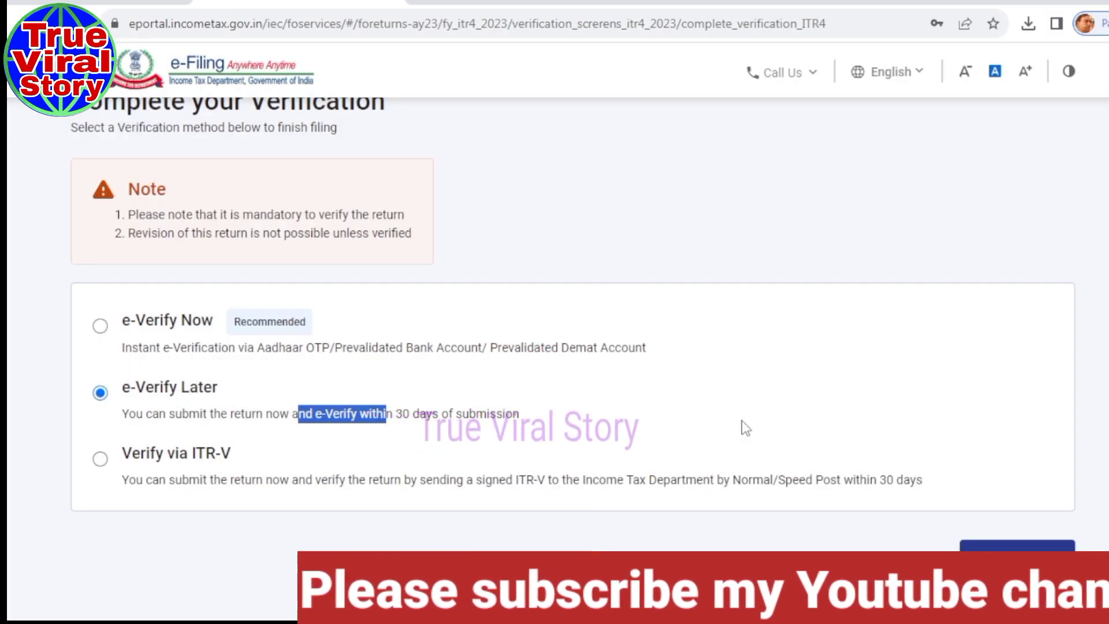
{"action": "left_click", "coordinate": [803, 240]}
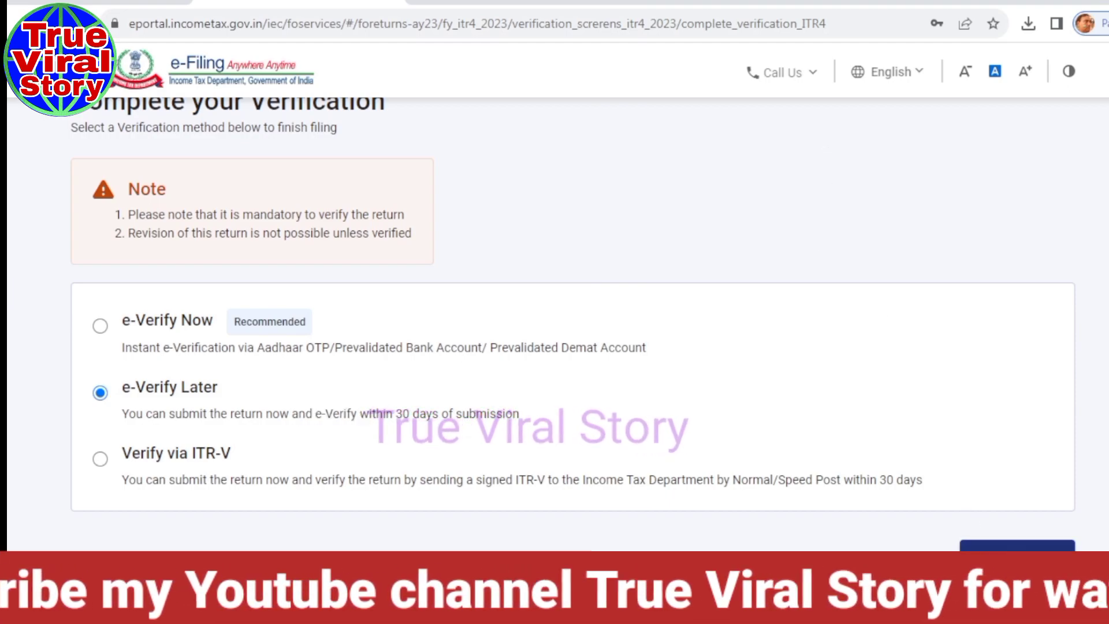
{"action": "left_click", "coordinate": [1017, 555]}
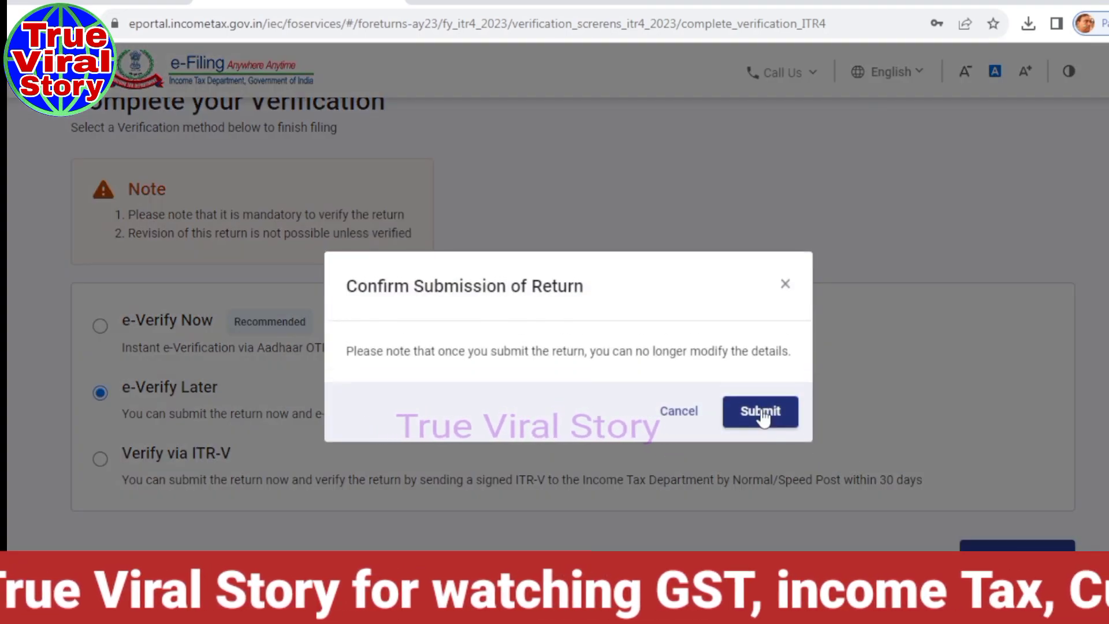
{"action": "left_click", "coordinate": [761, 411]}
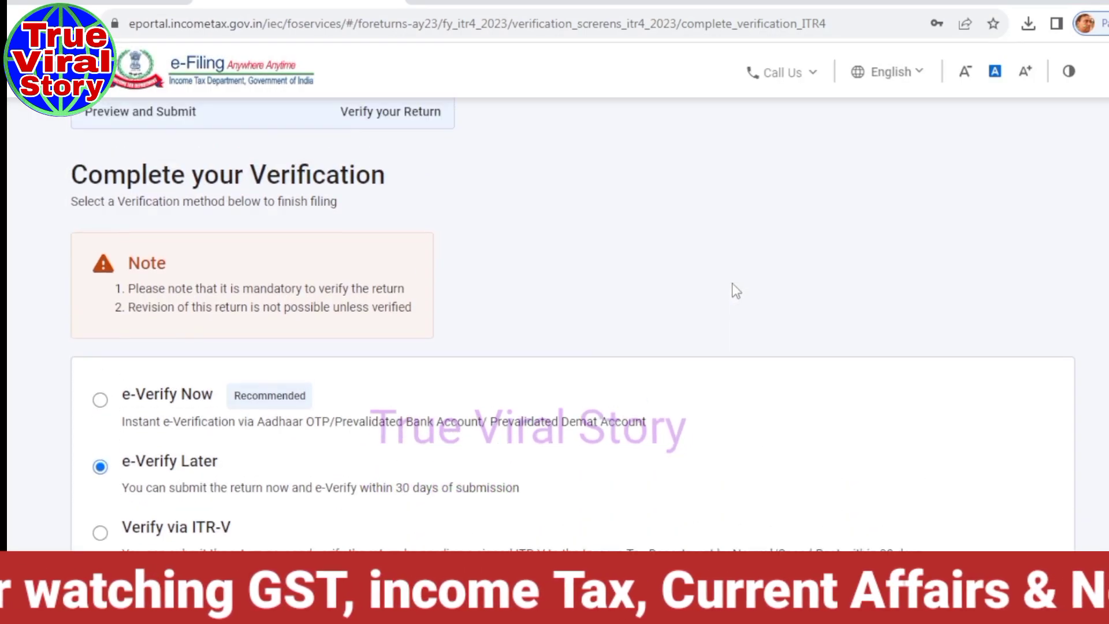
{"action": "scroll", "coordinate": [733, 283], "scroll_direction": "down", "scroll_amount": 1}
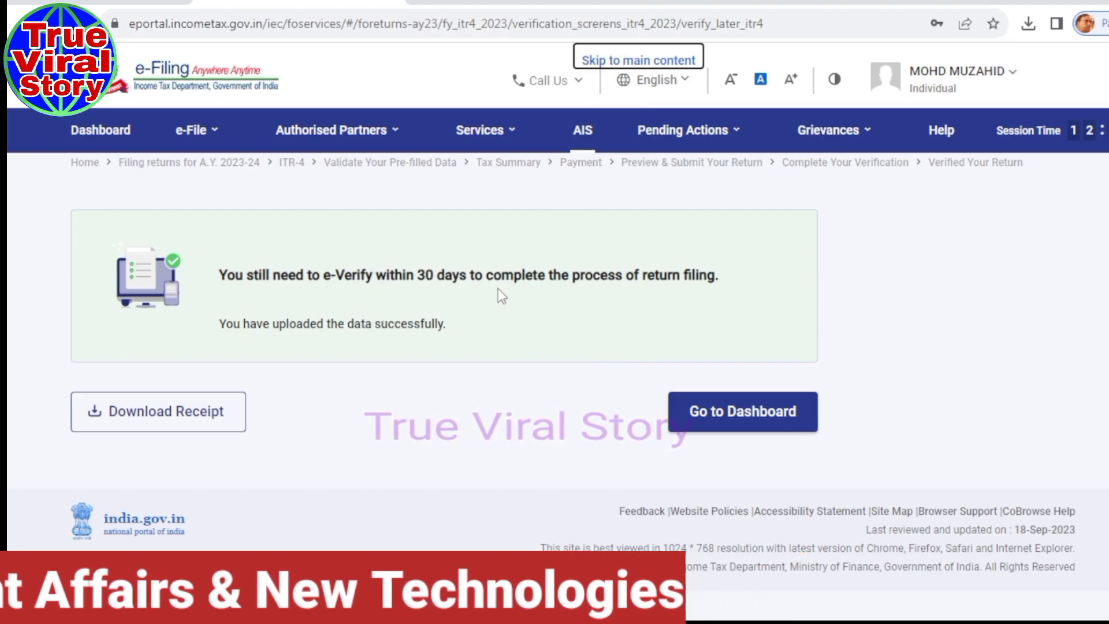
{"action": "left_click_drag", "start_coordinate": [629, 277], "coordinate": [728, 277]}
Go to e-File > Income Tax Returns > e-Verify Return and locate the AY 2023-24 ITR-4.
{"action": "left_click", "coordinate": [548, 279]}
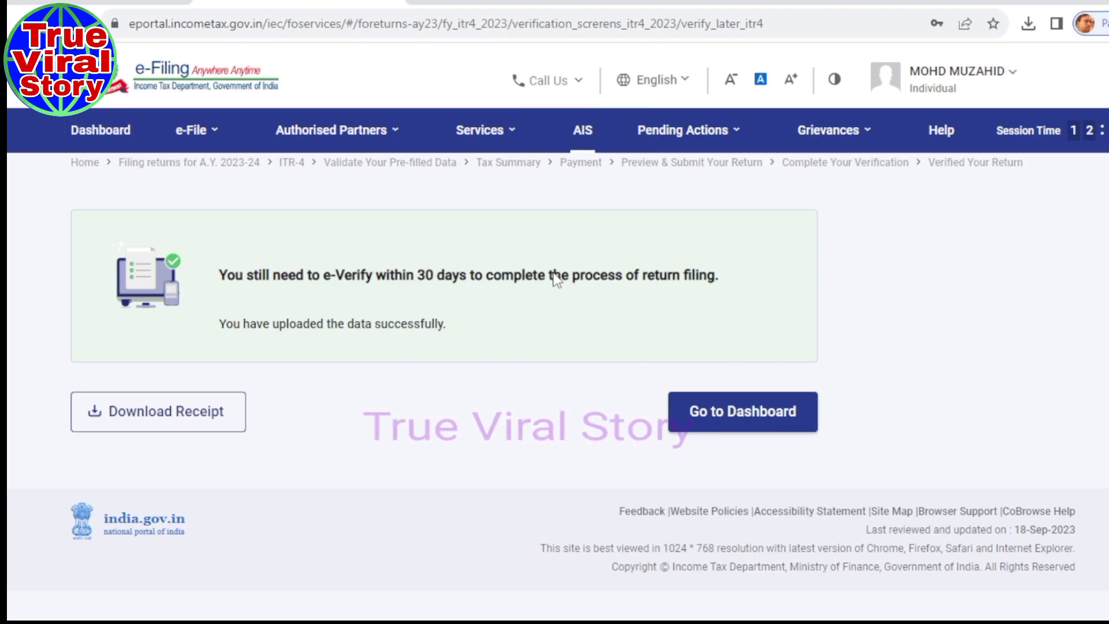
{"action": "left_click", "coordinate": [196, 131]}
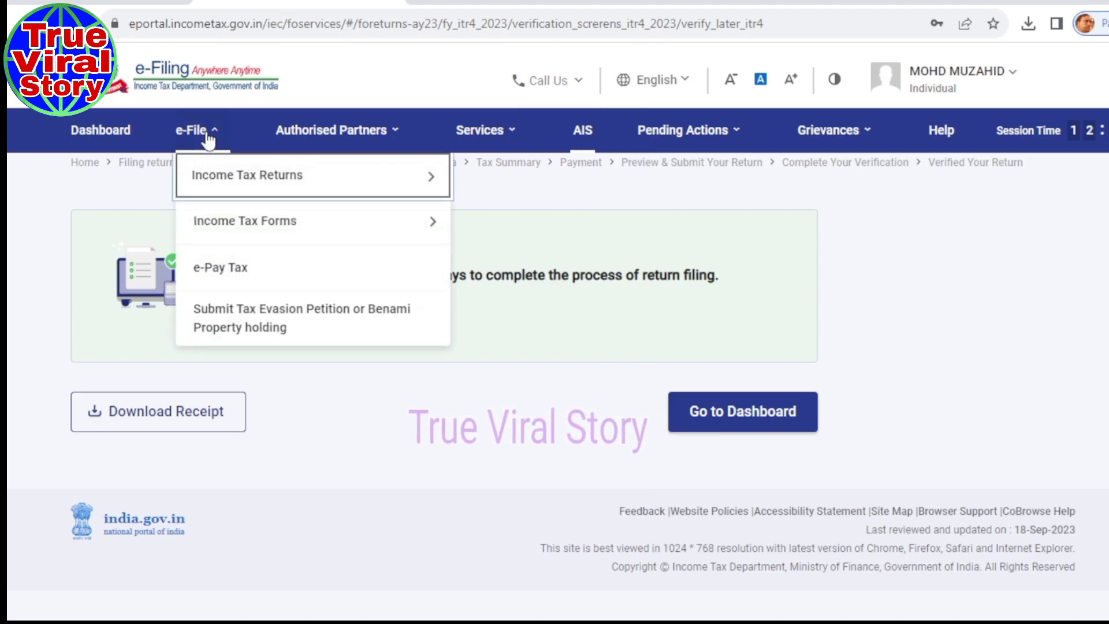
{"action": "left_click", "coordinate": [214, 179]}
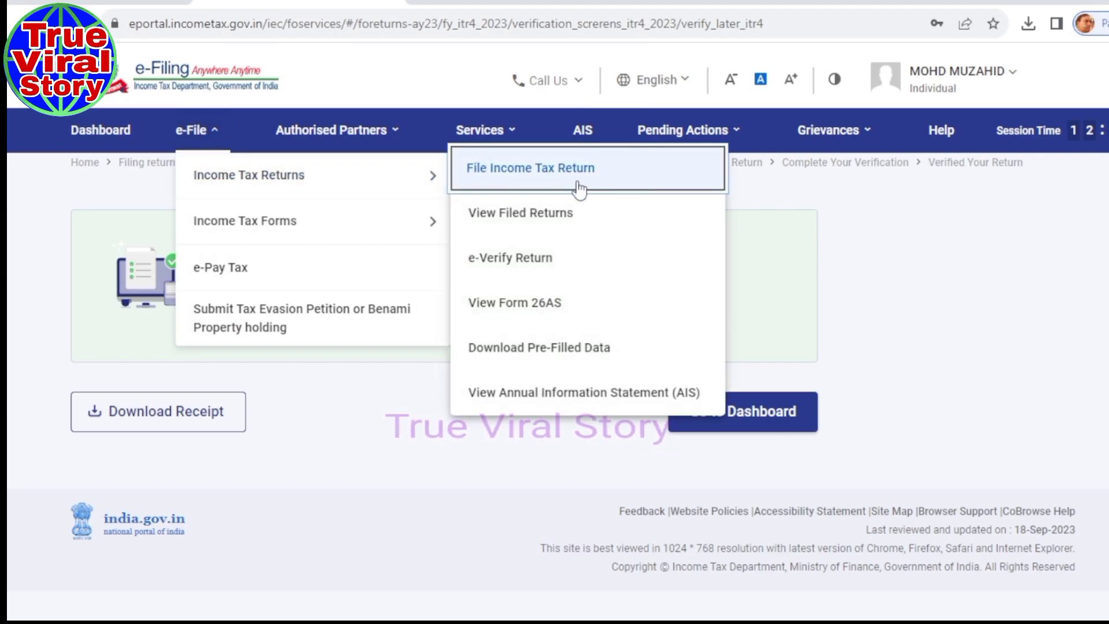
{"action": "left_click", "coordinate": [505, 276]}
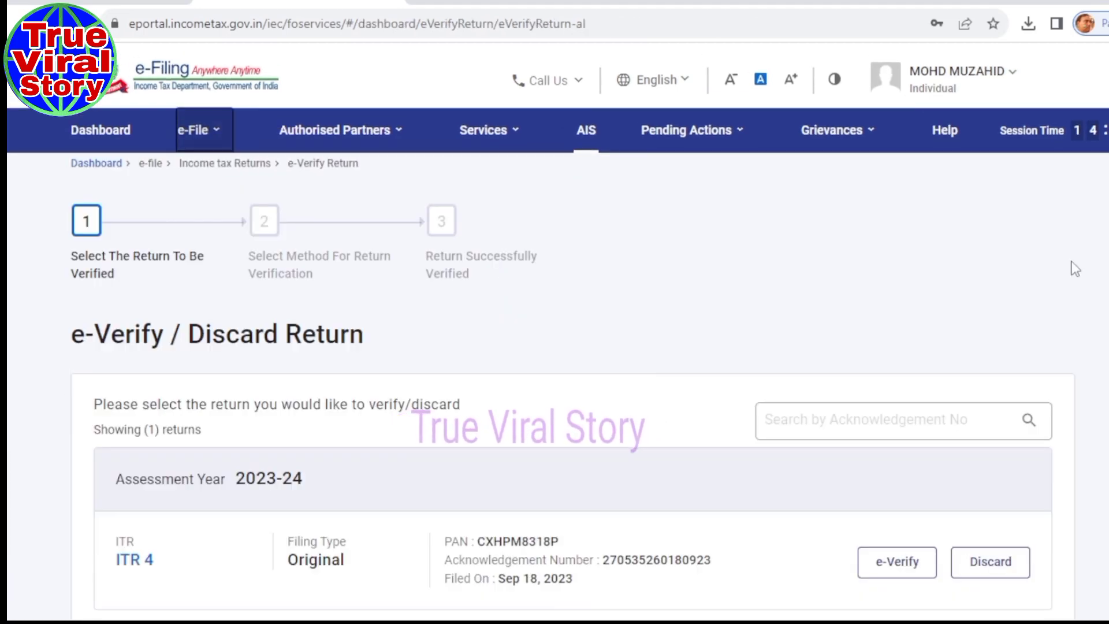
{"action": "scroll", "coordinate": [572, 387], "scroll_direction": "down", "scroll_amount": 3}
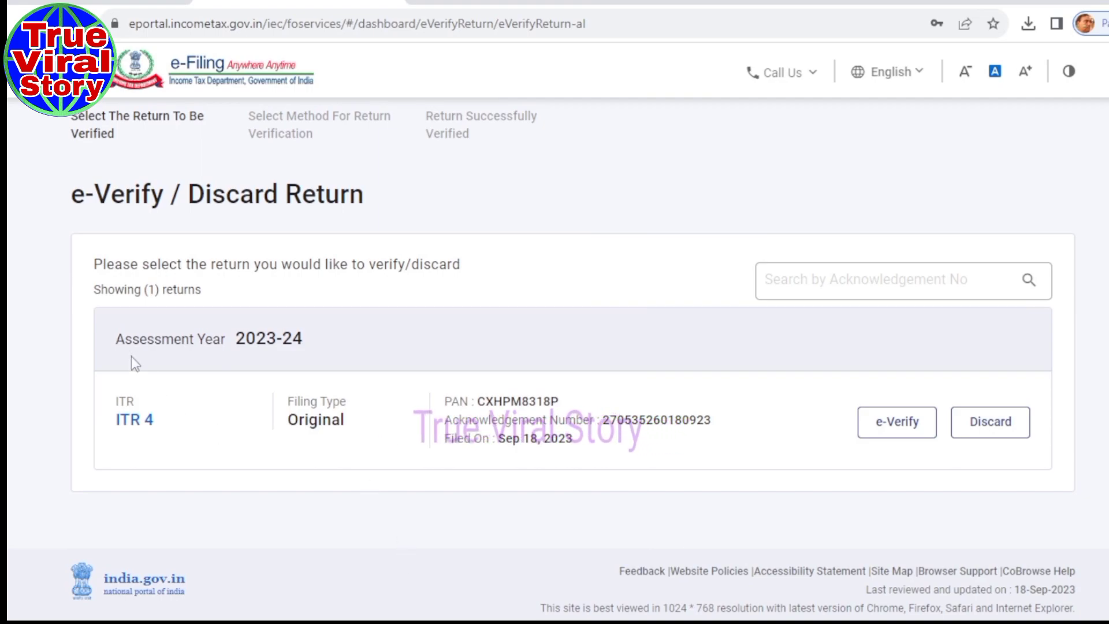
{"action": "left_click_drag", "start_coordinate": [158, 341], "coordinate": [328, 352]}
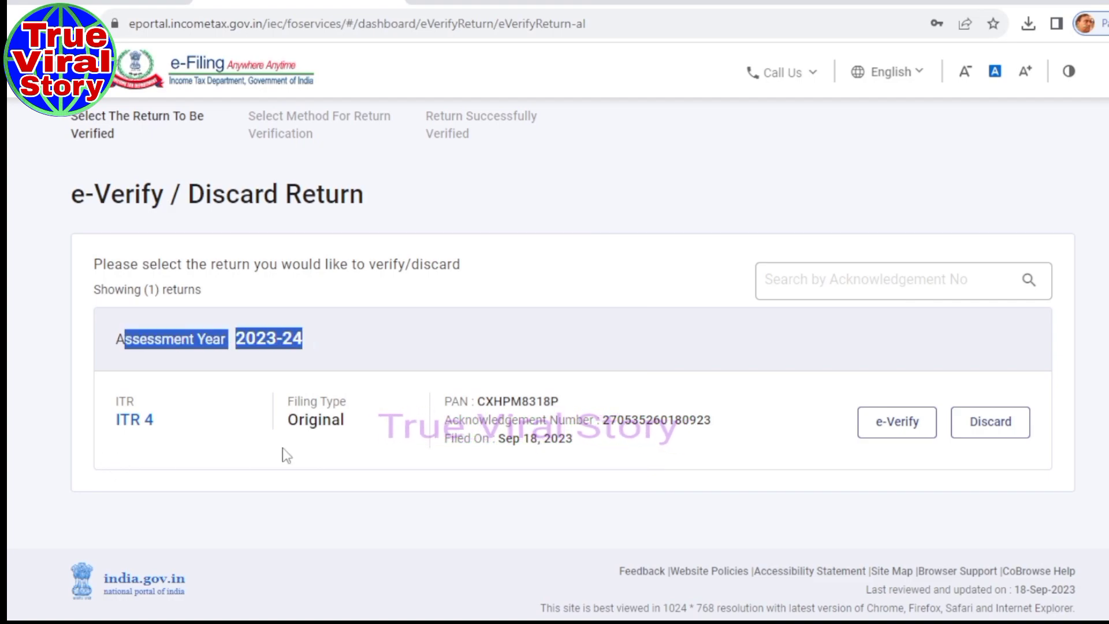
{"action": "left_click", "coordinate": [302, 428]}
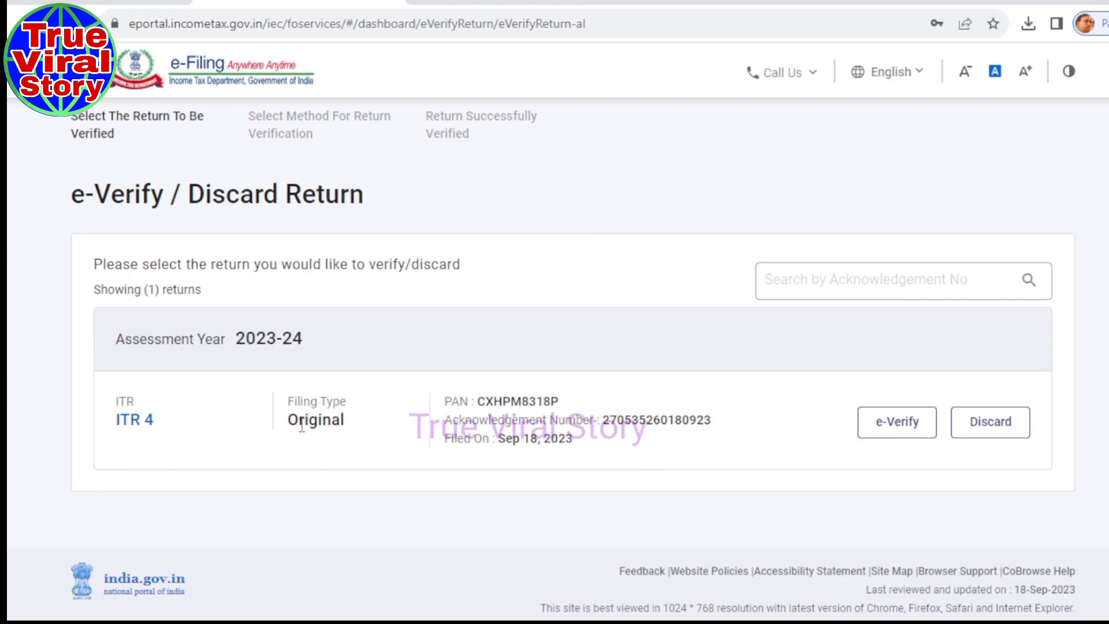
Start e-verifying the ITR-4 and select Aadhaar-linked mobile OTP as the method.
{"action": "left_click", "coordinate": [887, 453]}
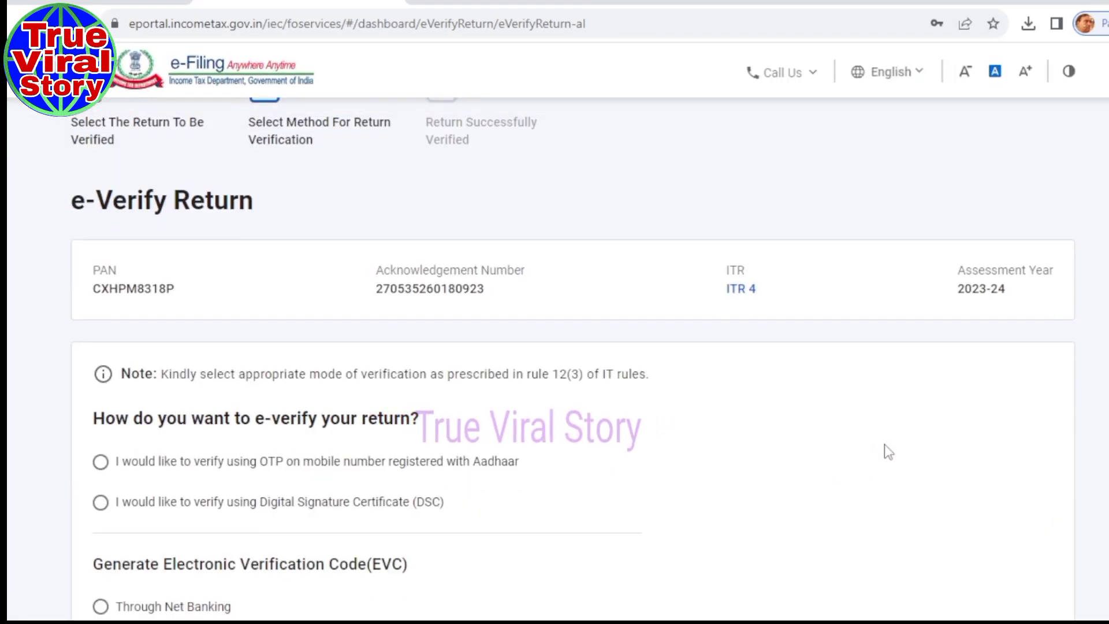
{"action": "scroll", "coordinate": [573, 359], "scroll_direction": "down", "scroll_amount": 2}
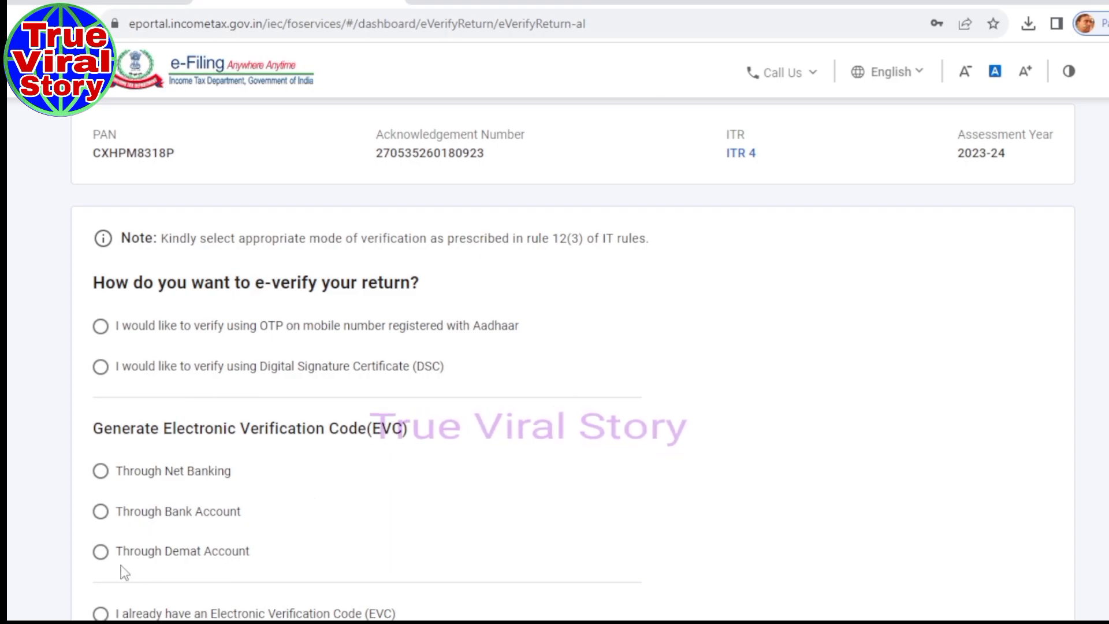
{"action": "scroll", "coordinate": [554, 358], "scroll_direction": "down", "scroll_amount": 5}
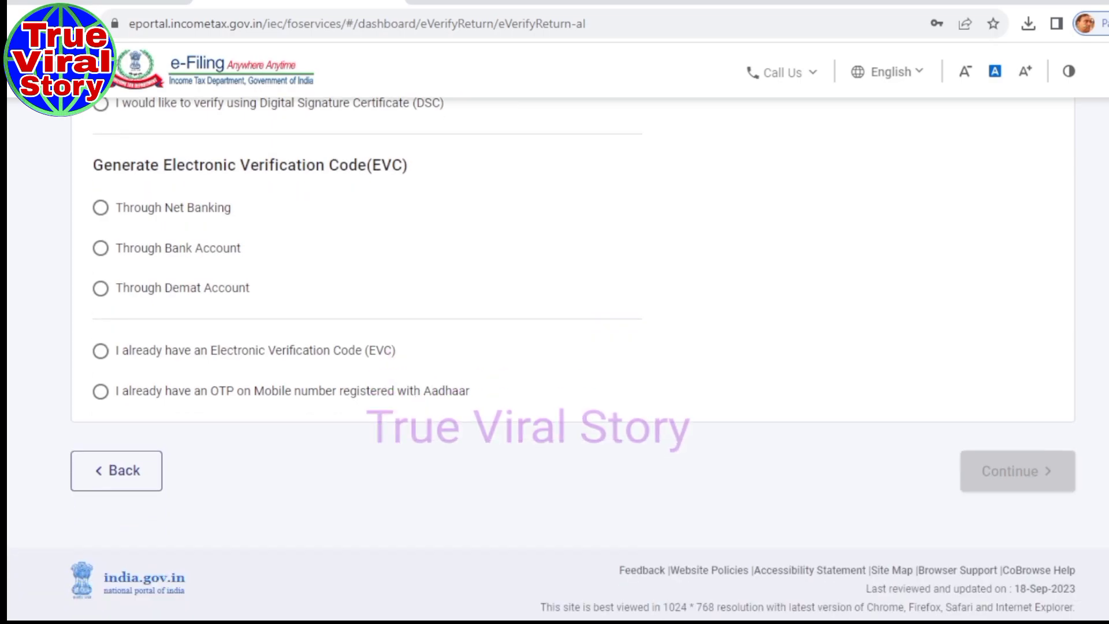
{"action": "scroll", "coordinate": [554, 358], "scroll_direction": "up", "scroll_amount": 6}
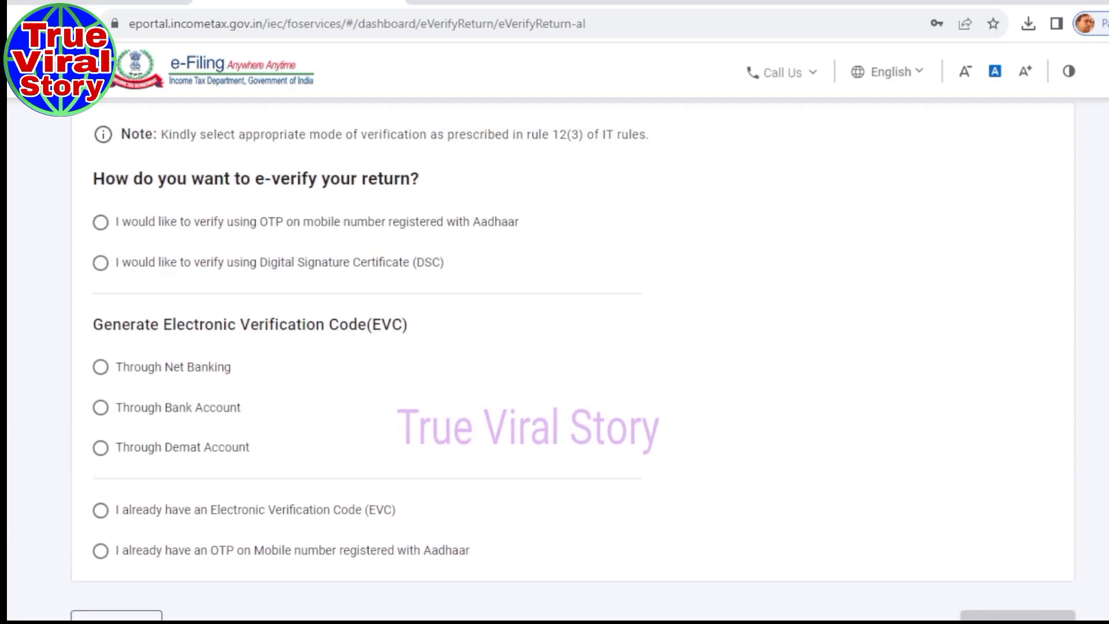
{"action": "scroll", "coordinate": [555, 358], "scroll_direction": "down", "scroll_amount": 2}
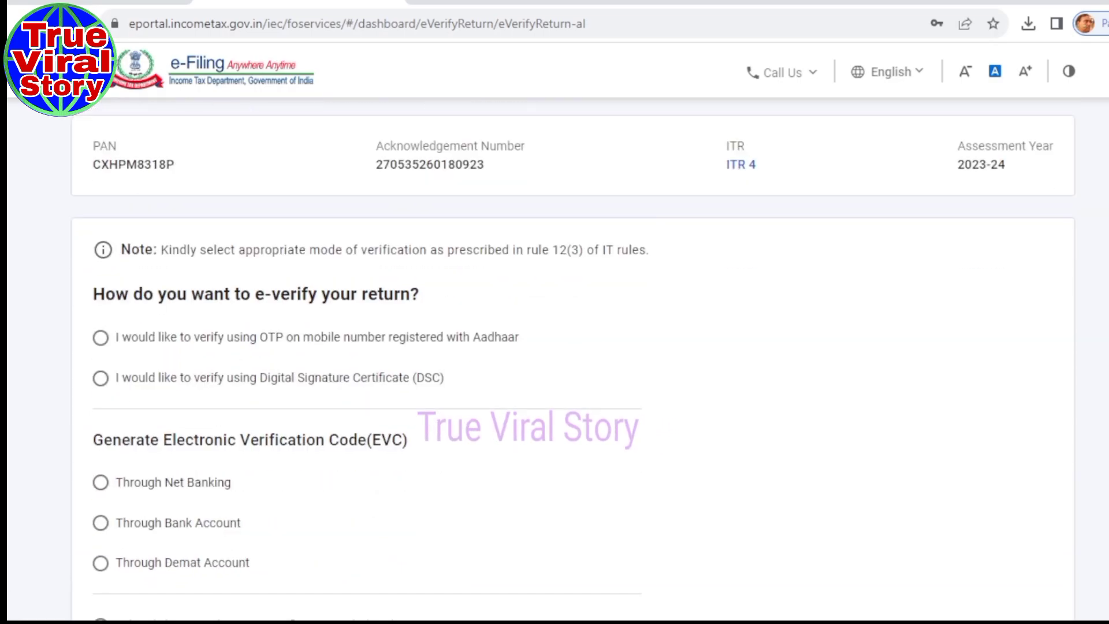
{"action": "left_click", "coordinate": [101, 338]}
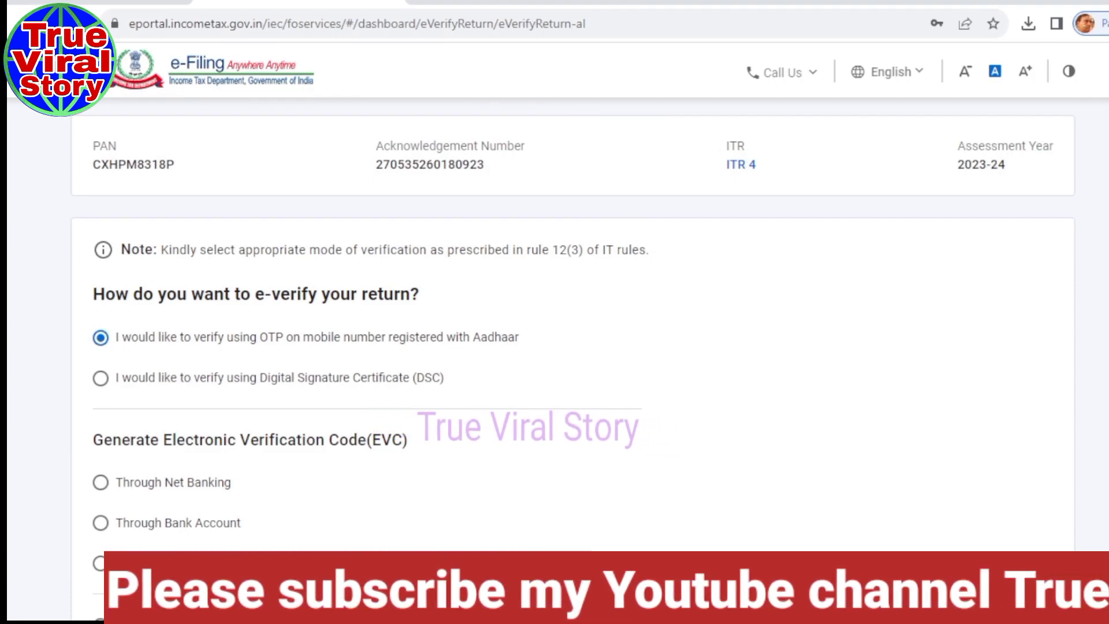
{"action": "scroll", "coordinate": [574, 344], "scroll_direction": "down", "scroll_amount": 2}
{"action": "scroll", "coordinate": [574, 323], "scroll_direction": "down", "scroll_amount": 1}
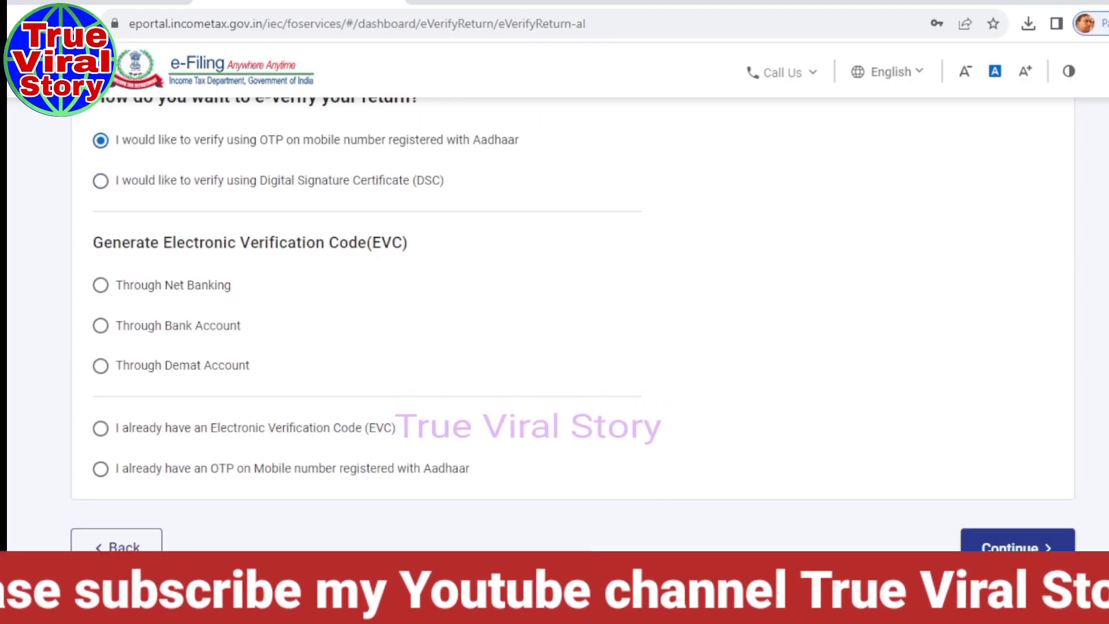
{"action": "scroll", "coordinate": [574, 324], "scroll_direction": "up", "scroll_amount": 1}
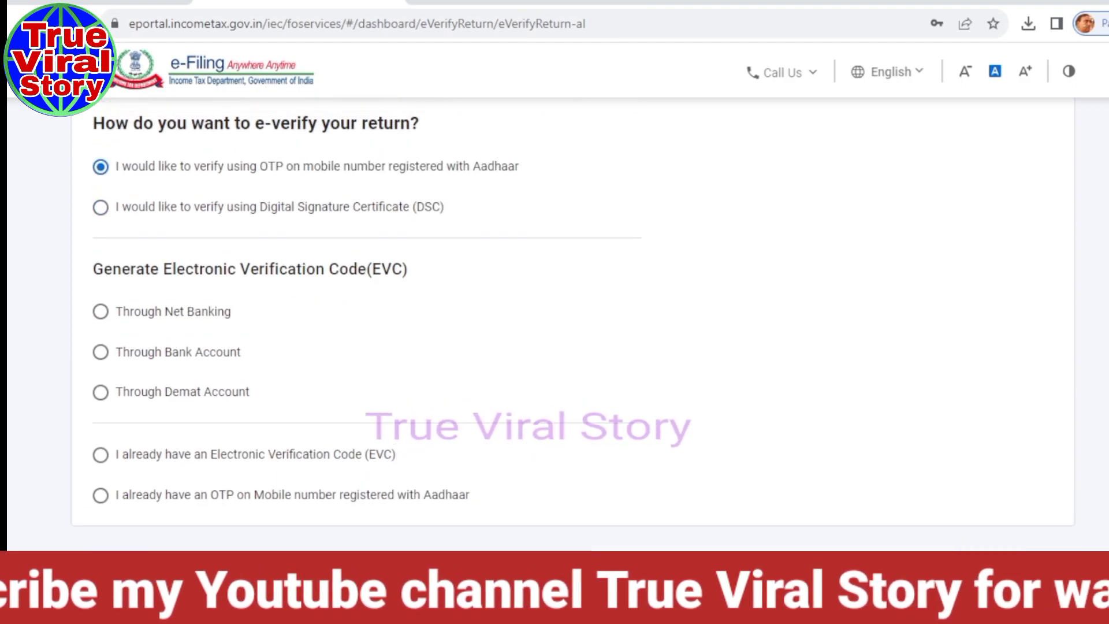
{"action": "left_click", "coordinate": [1025, 572]}
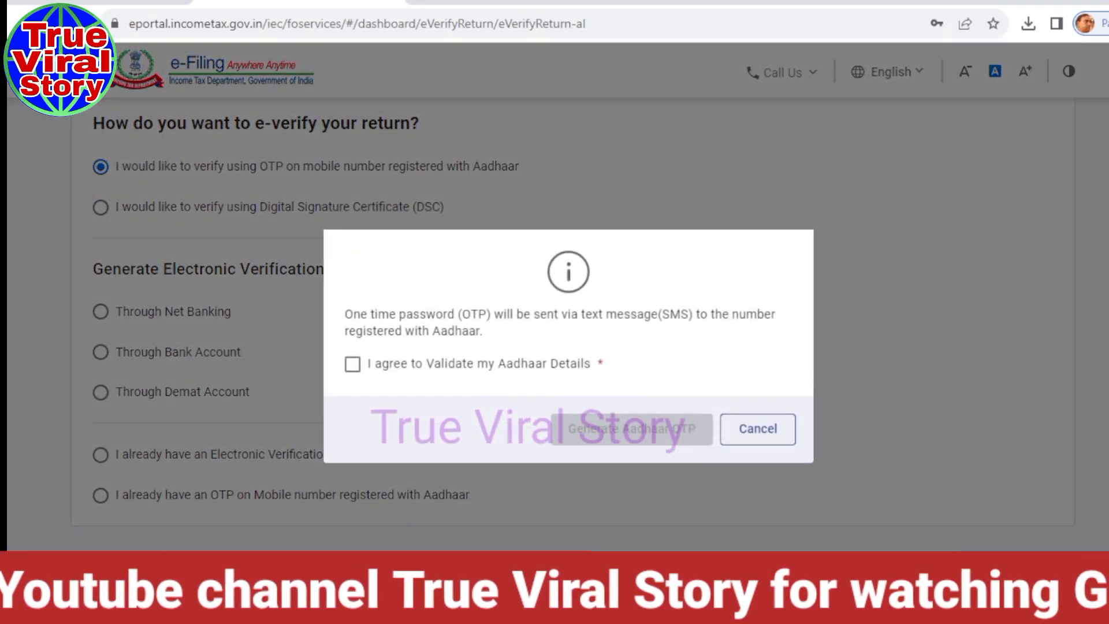
Consent to Aadhaar validation, generate the OTP and enter all six digits.
{"action": "left_click", "coordinate": [358, 365]}
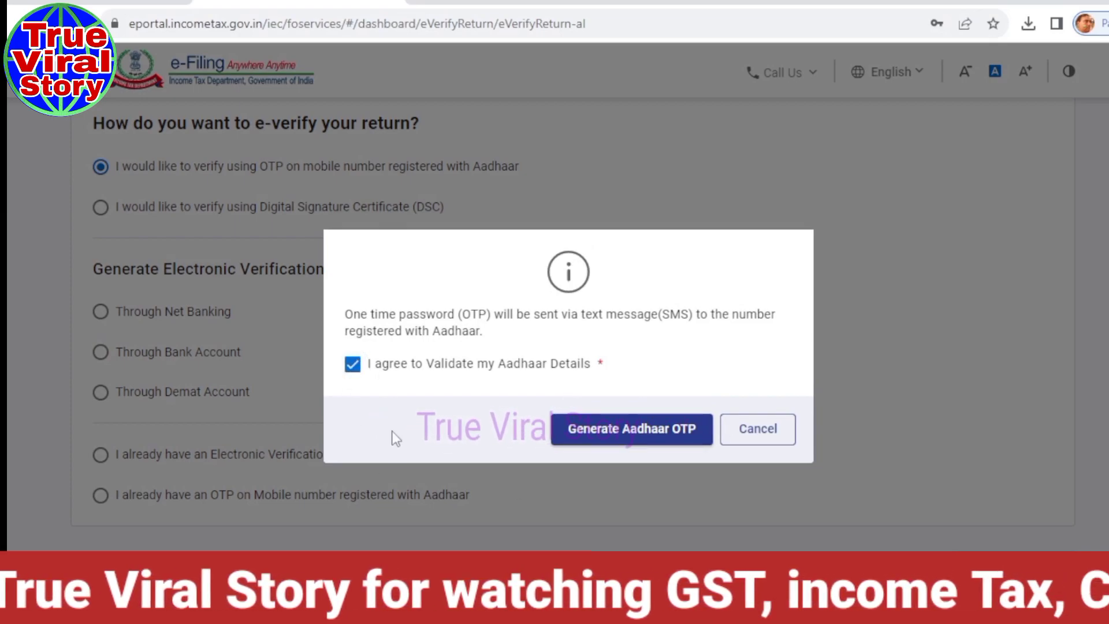
{"action": "left_click", "coordinate": [596, 442]}
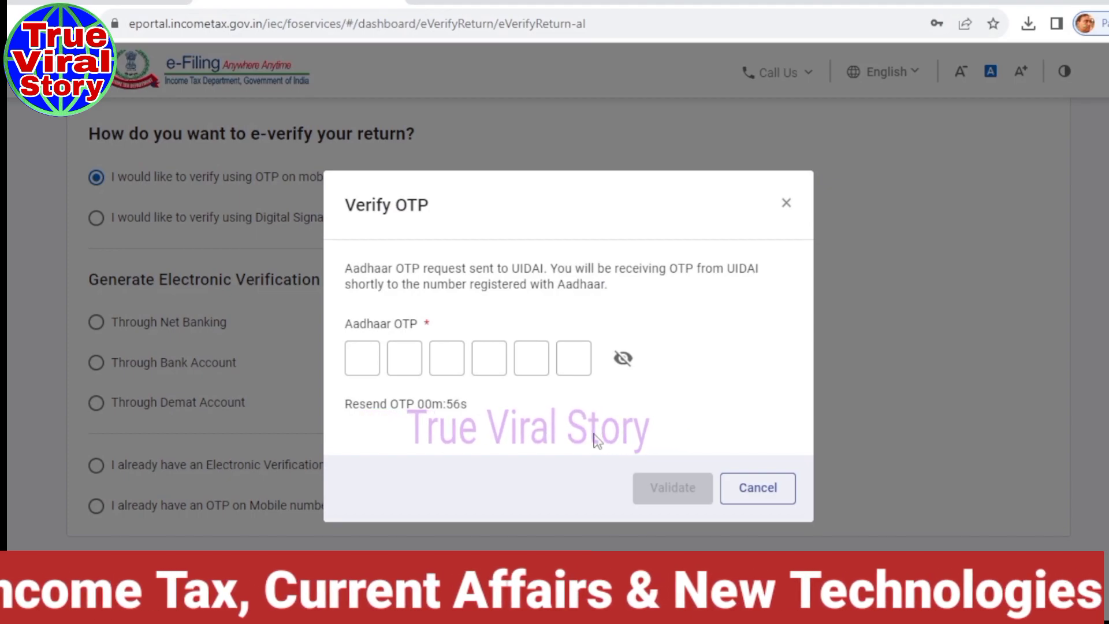
{"action": "left_click", "coordinate": [622, 360]}
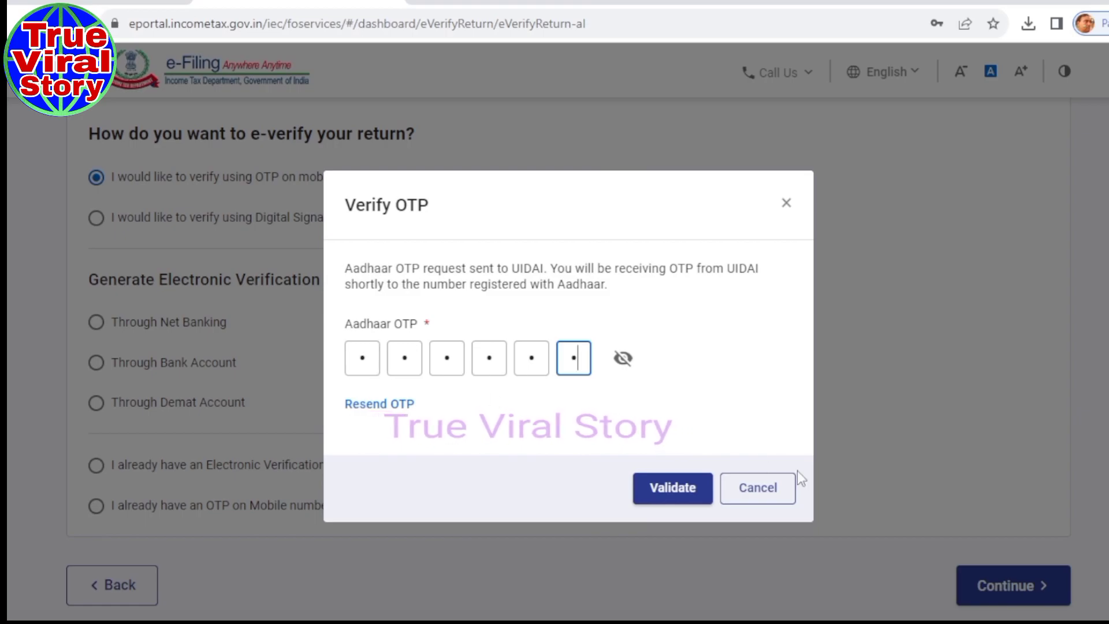
Validate the OTP to e-verify the return, then retry Download Return until the save dialog opens.
{"action": "left_click", "coordinate": [659, 496]}
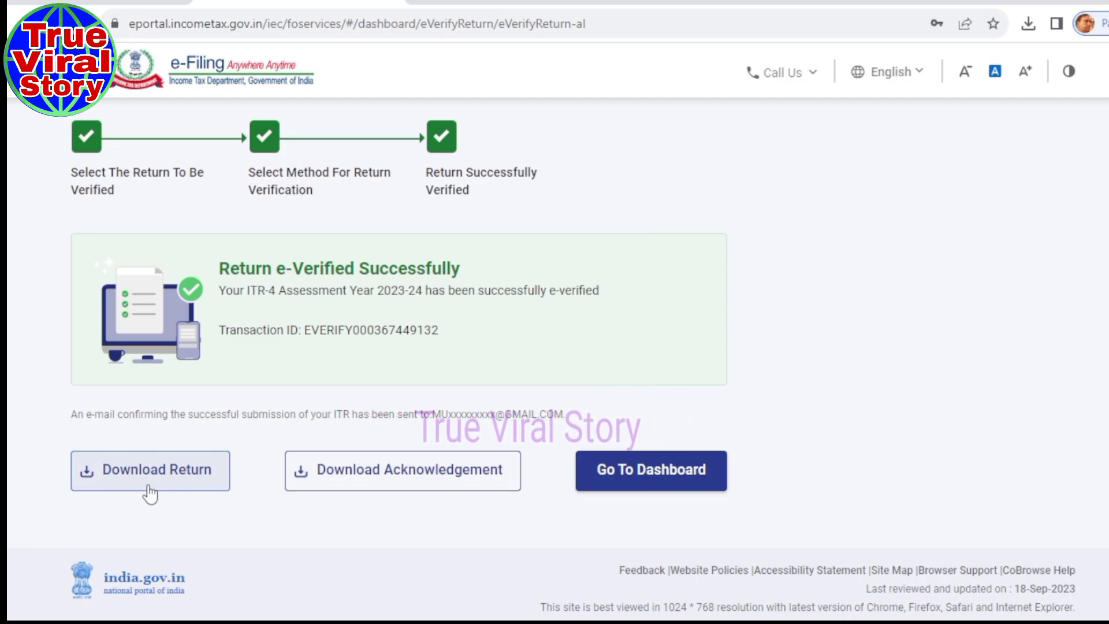
{"action": "left_click", "coordinate": [118, 488]}
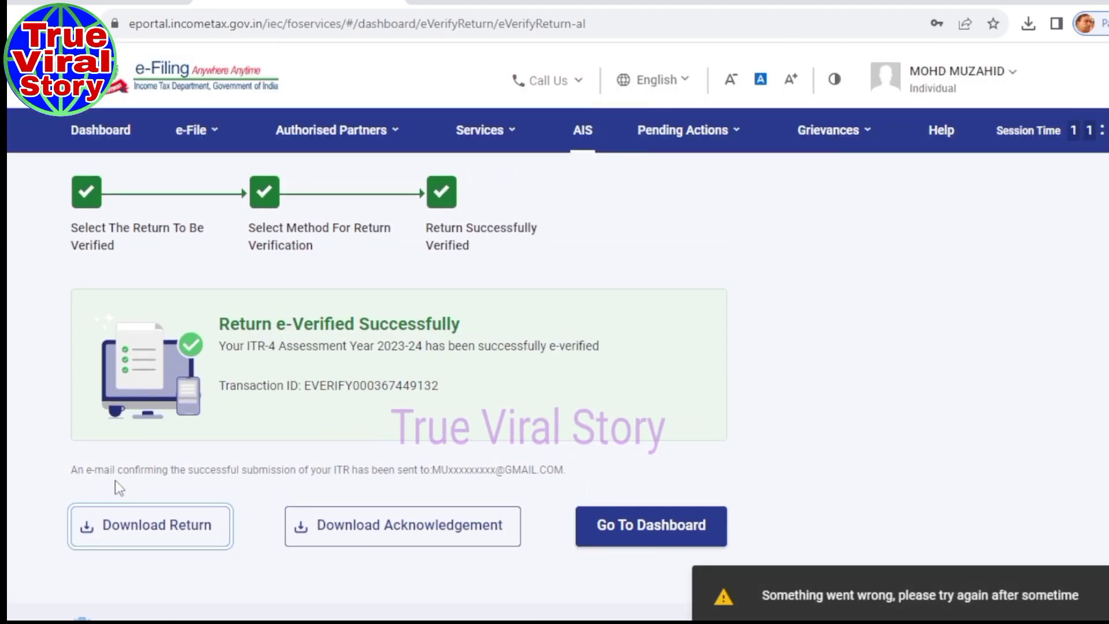
{"action": "left_click", "coordinate": [142, 543]}
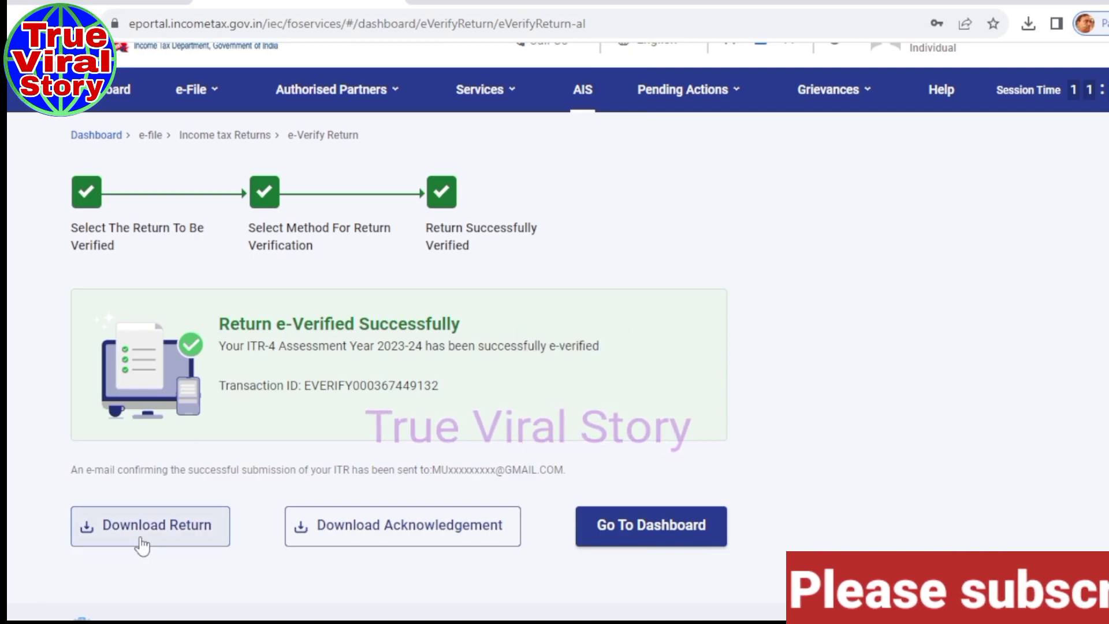
{"action": "left_click", "coordinate": [140, 536]}
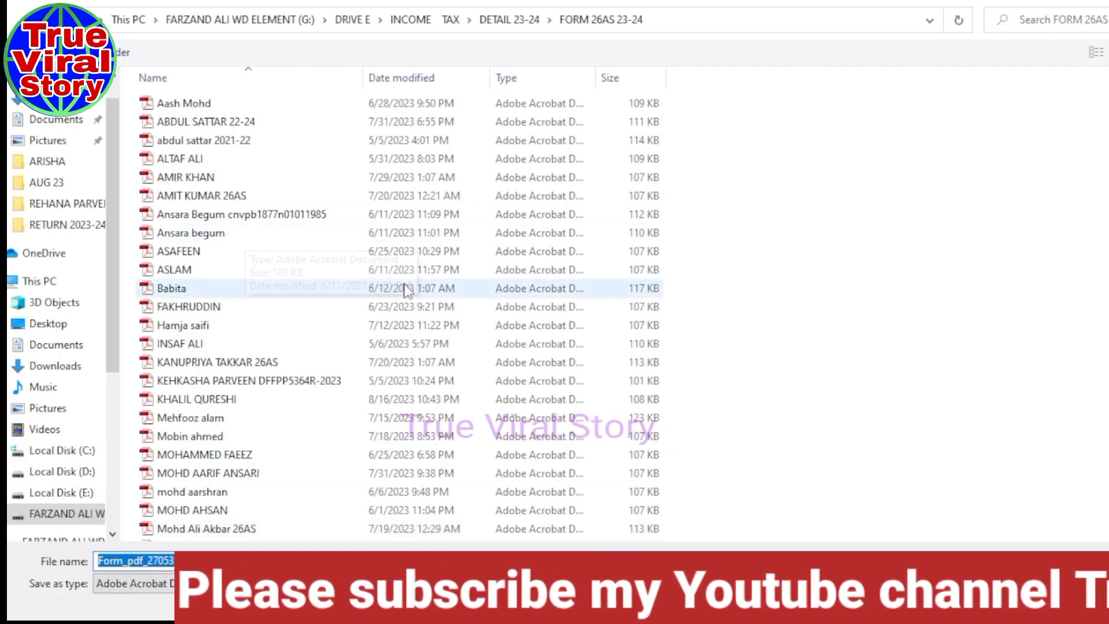
Save the ITR-4 return PDF into DETAIL 23-24 > FORM 4 23.24 and open the 10-page document.
{"action": "left_click", "coordinate": [527, 21]}
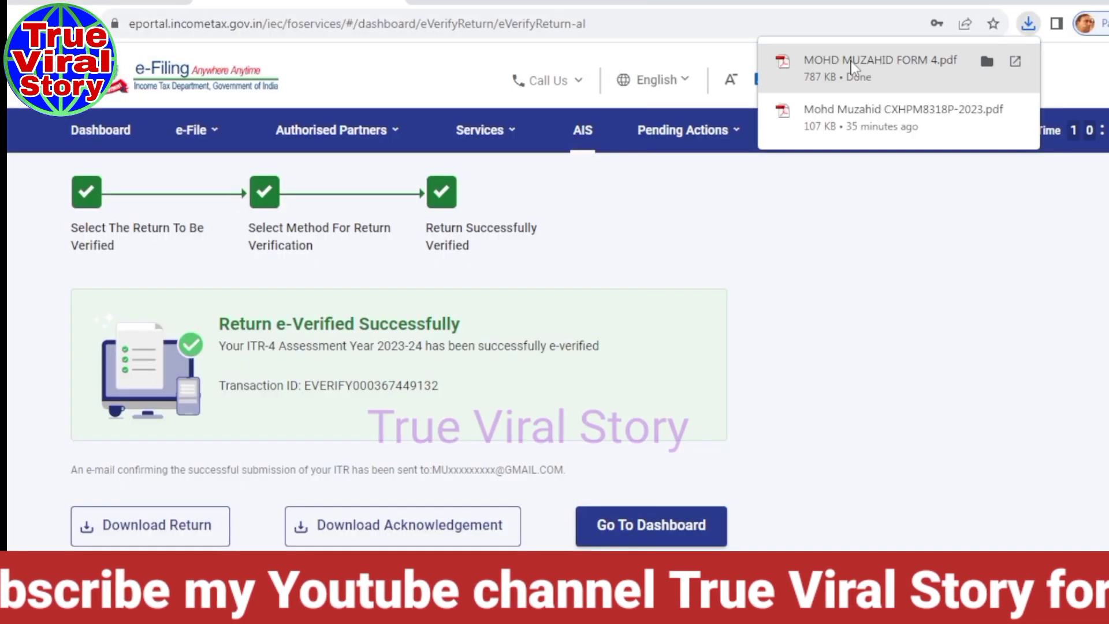
{"action": "left_click", "coordinate": [852, 65]}
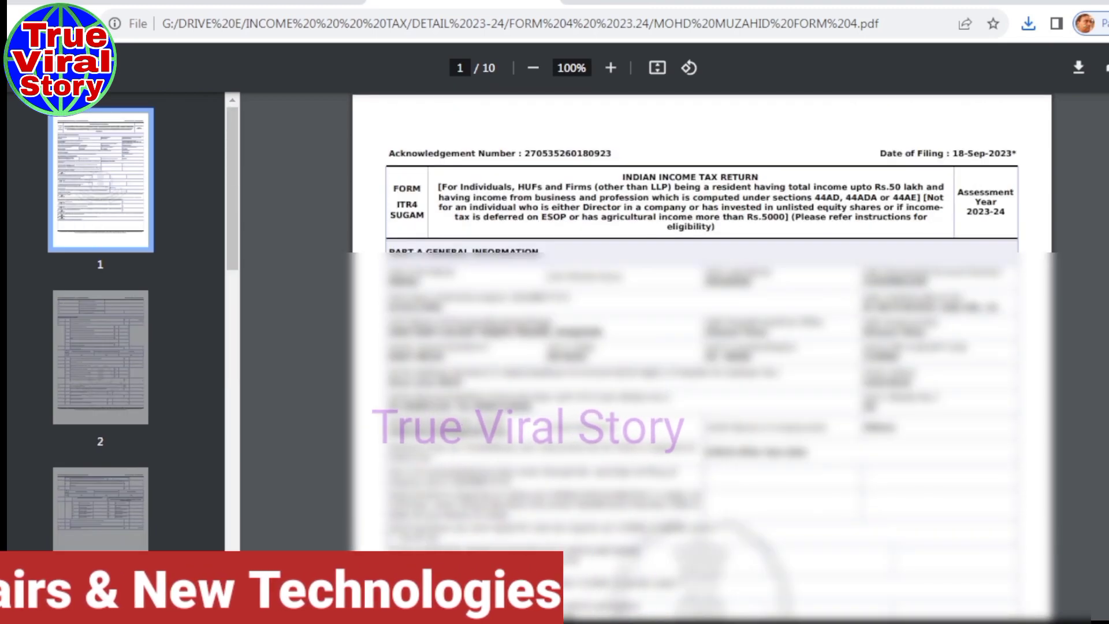
Download the ITR-V acknowledgement into DETAIL 23-24 > ITR V 2023-24 and open the one-page PDF.
{"action": "left_click", "coordinate": [279, 1]}
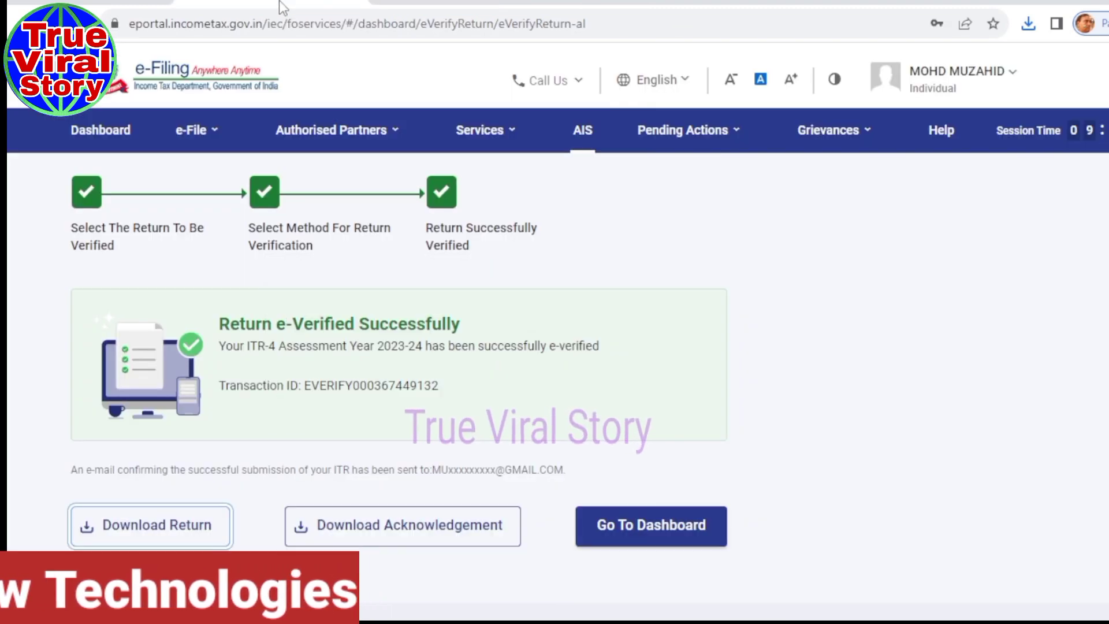
{"action": "left_click", "coordinate": [351, 530]}
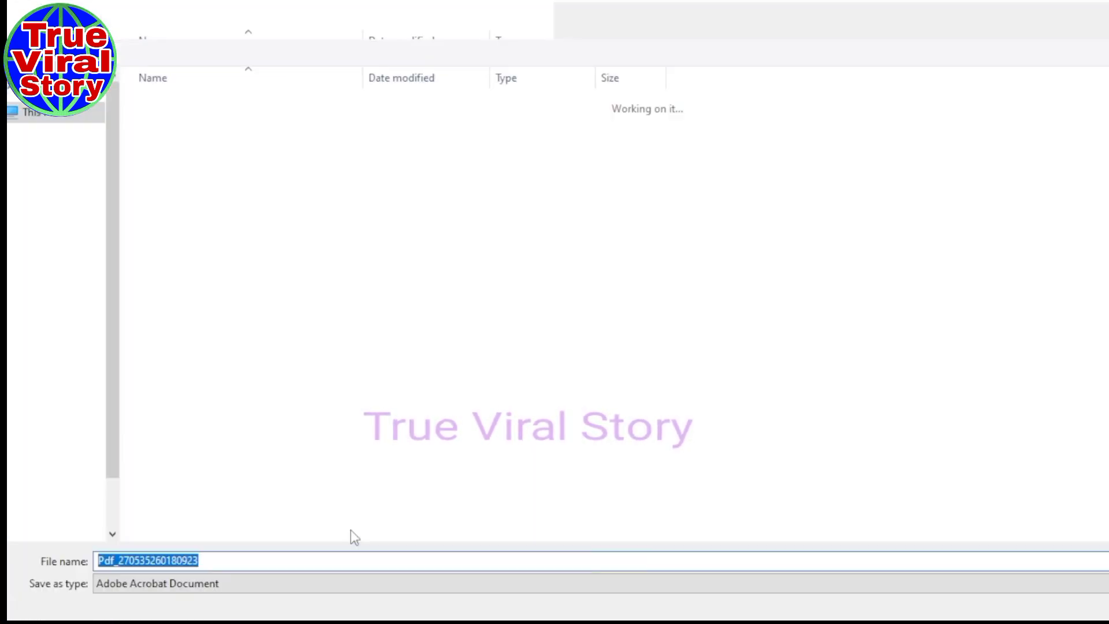
{"action": "left_click", "coordinate": [508, 19]}
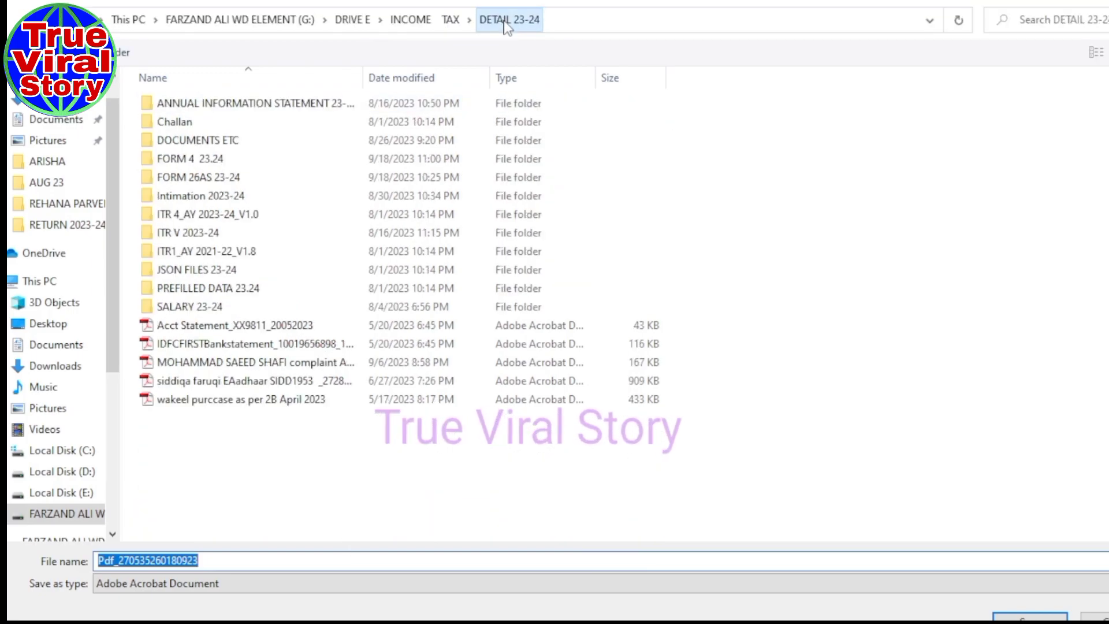
{"action": "double_click", "coordinate": [211, 234]}
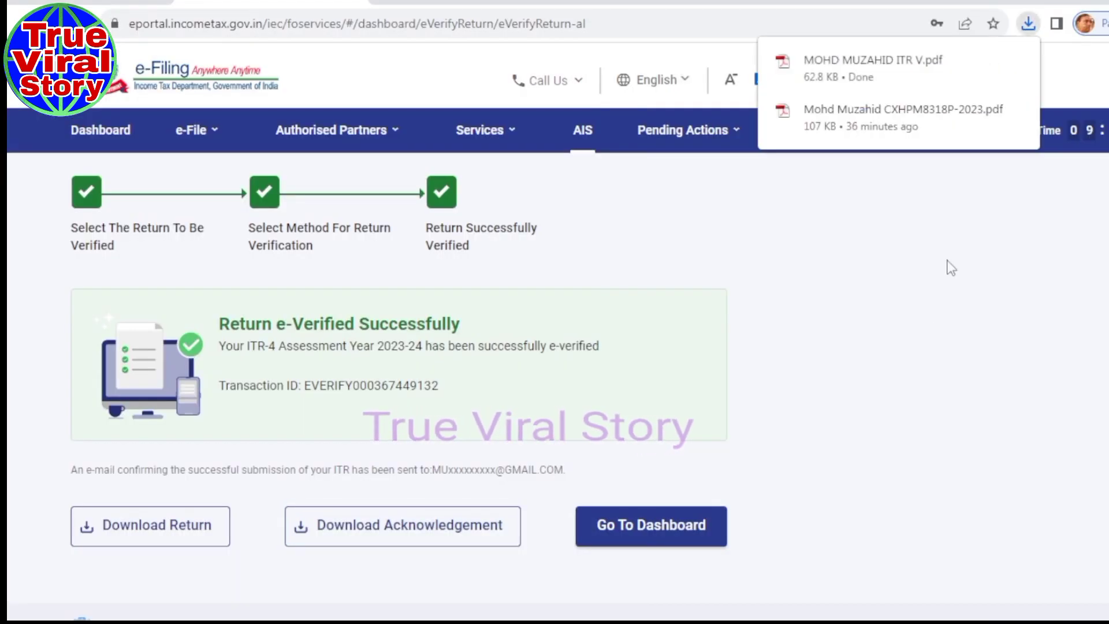
{"action": "left_click", "coordinate": [836, 68]}
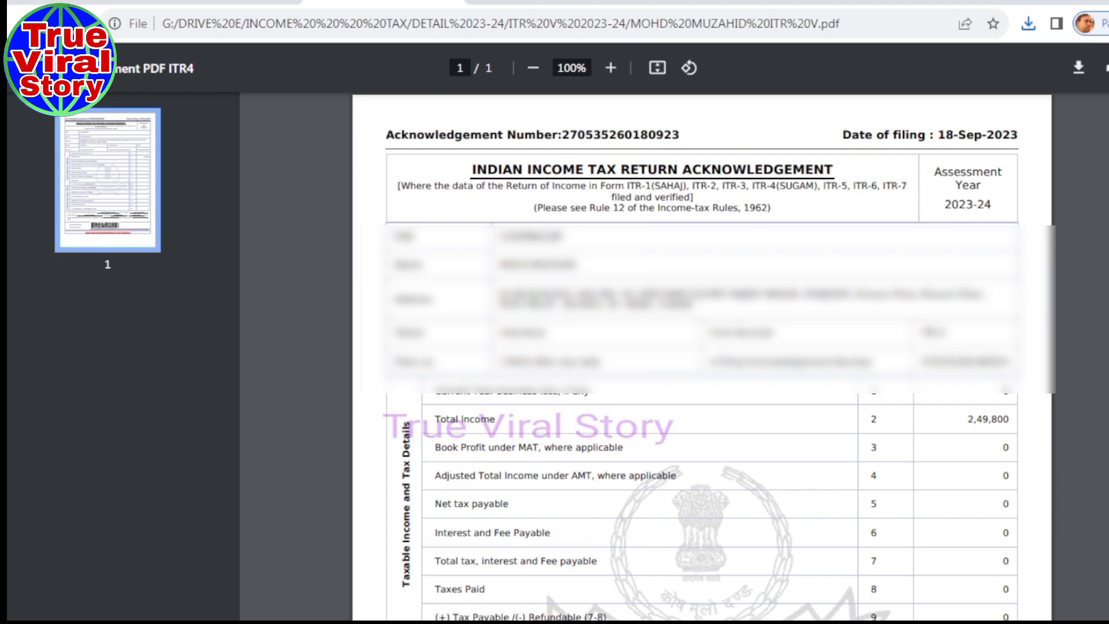
{"action": "scroll", "coordinate": [702, 356], "scroll_direction": "down", "scroll_amount": 8}
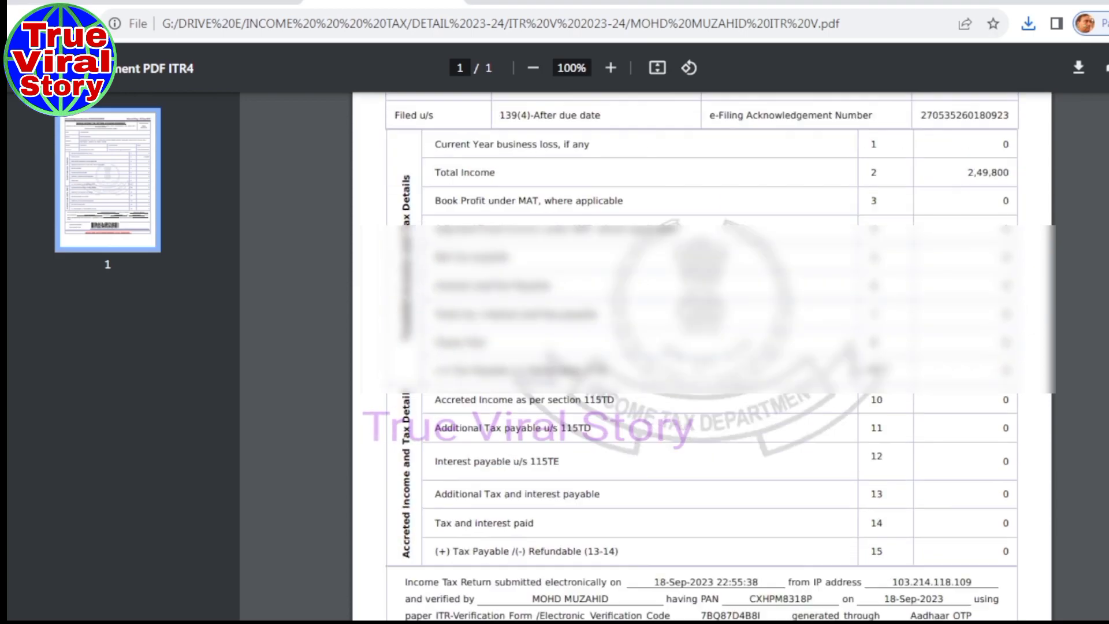
{"action": "scroll", "coordinate": [701, 356], "scroll_direction": "up", "scroll_amount": 8}
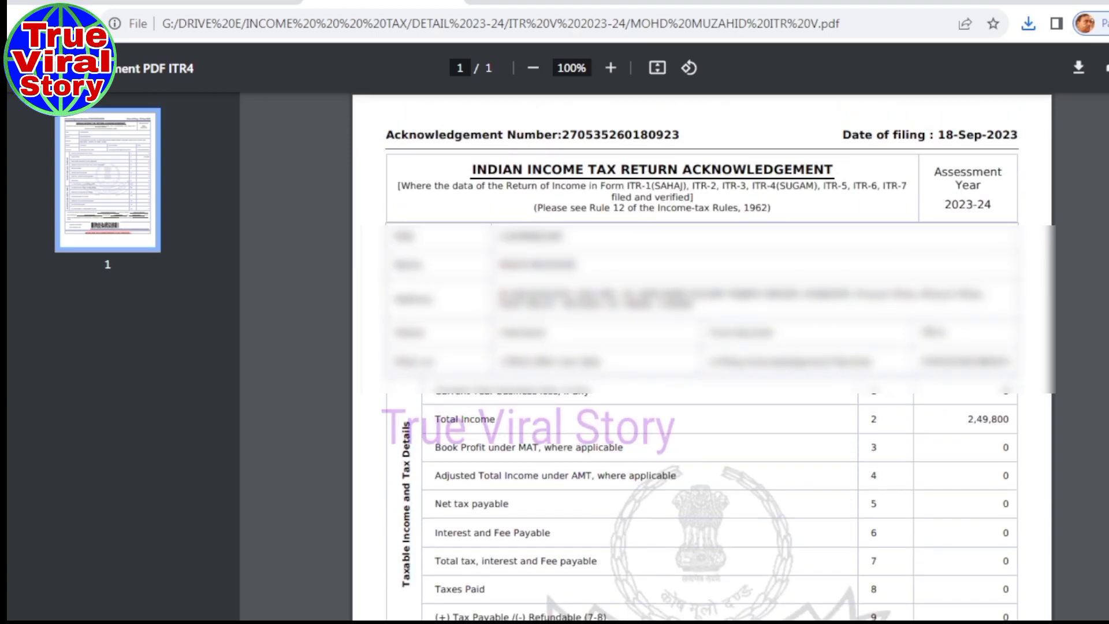